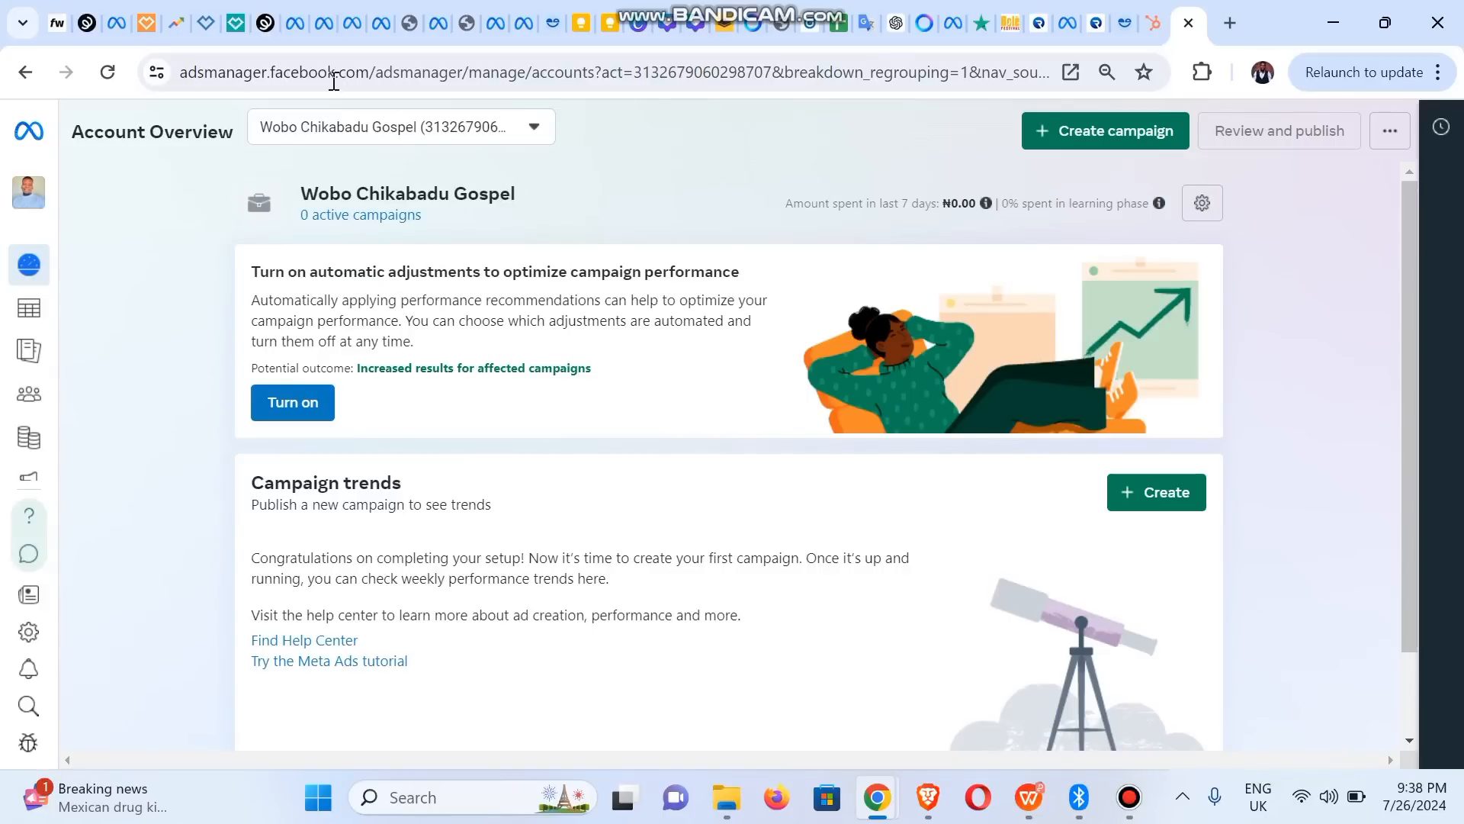
Search the ad accounts for "sag", switch to SAG 02 and open its campaigns list.
{"action": "left_click", "coordinate": [343, 116]}
{"action": "left_click", "coordinate": [388, 274]}
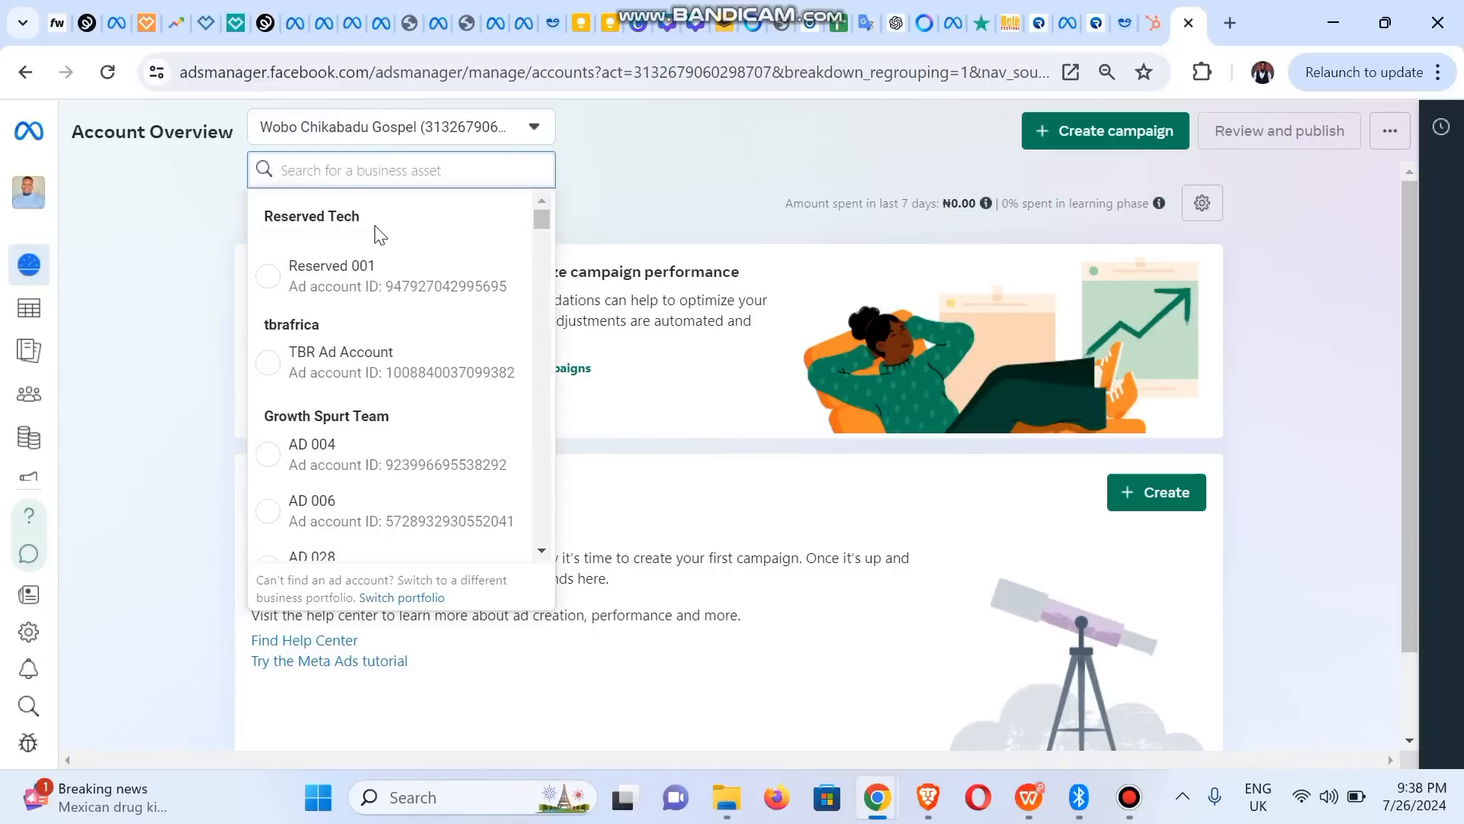
{"action": "left_click", "coordinate": [314, 172]}
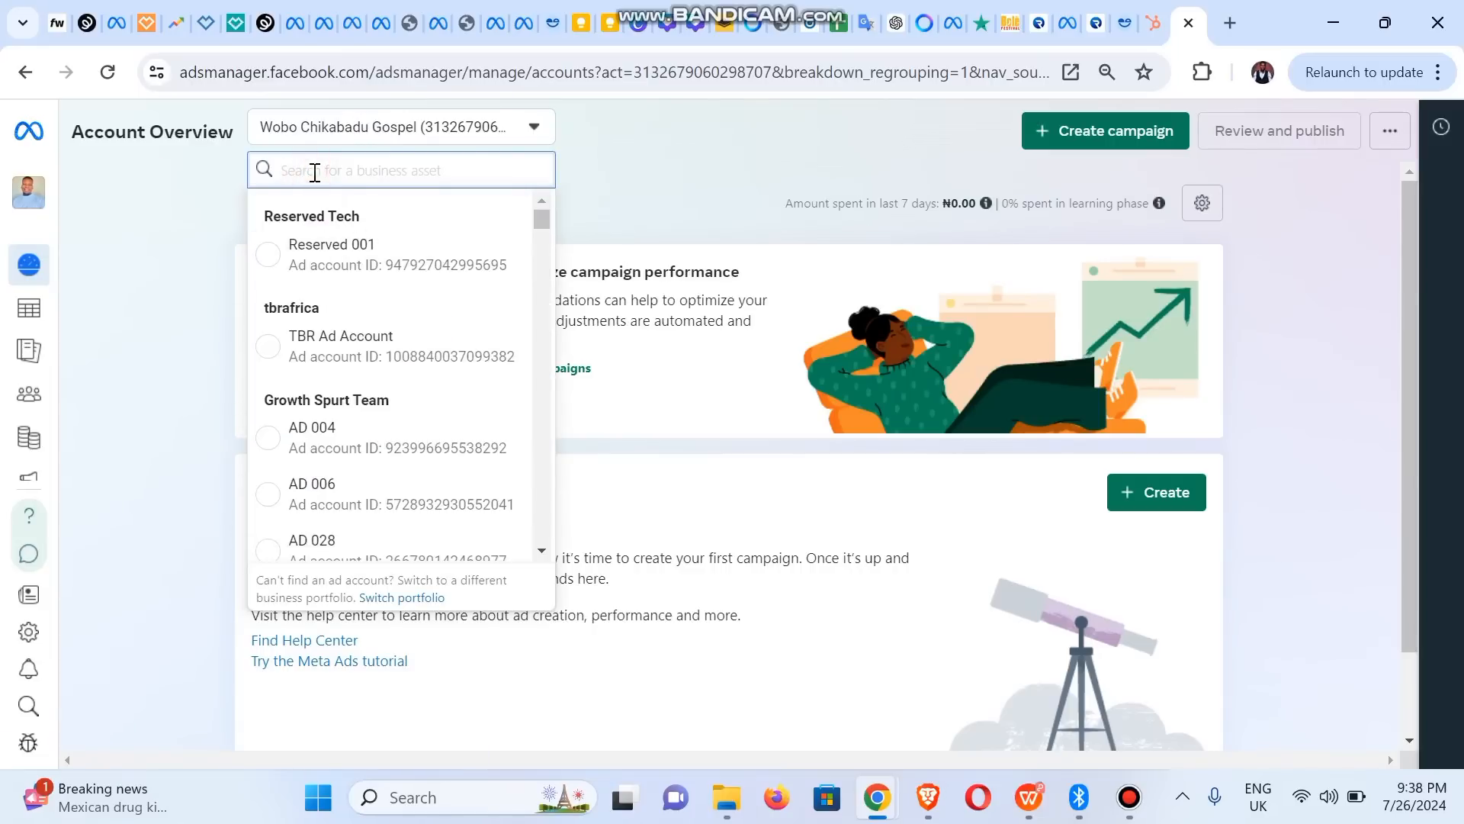
{"action": "type", "text": "sag"}
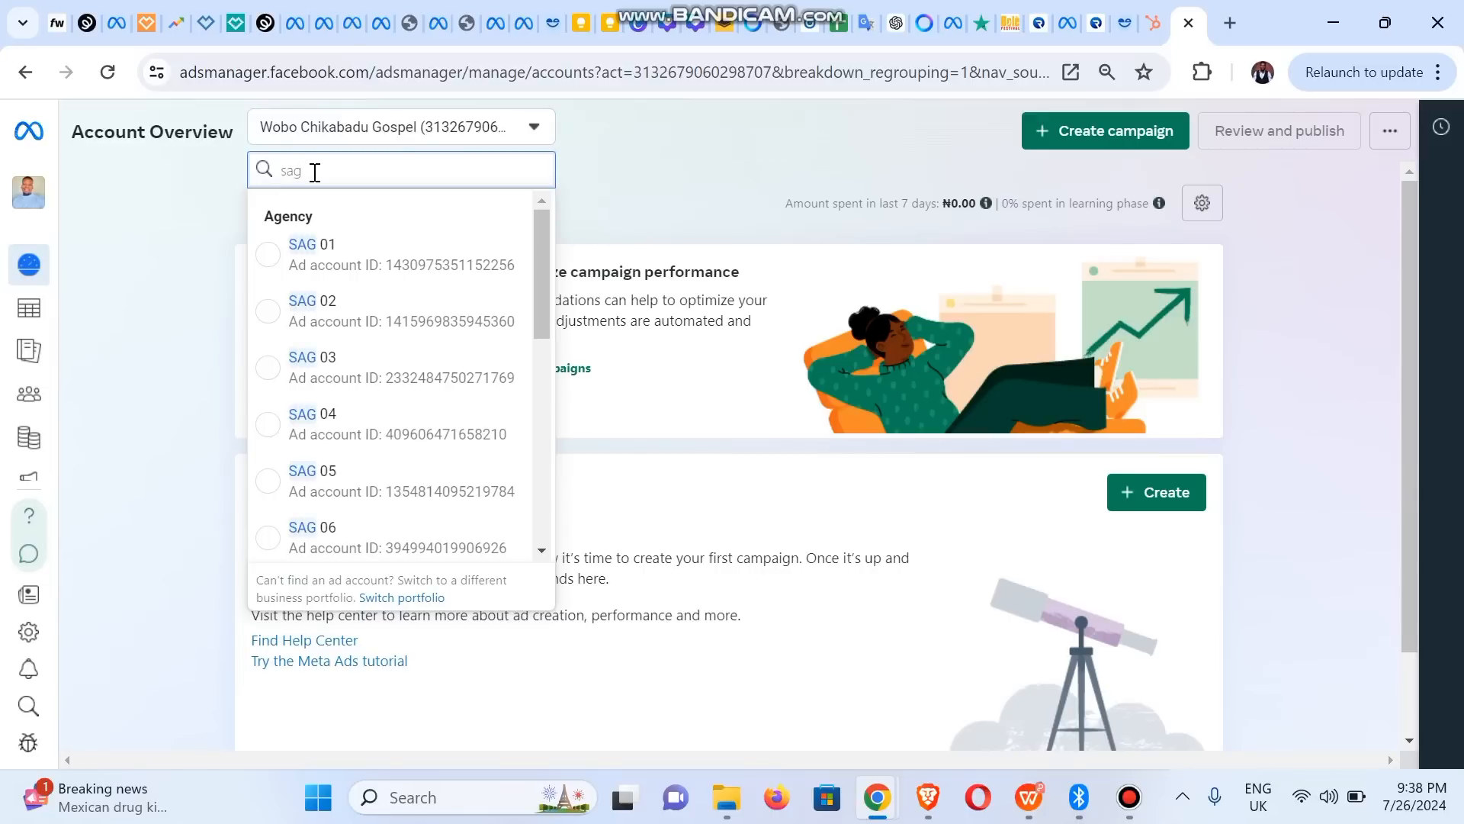
{"action": "left_click", "coordinate": [267, 307]}
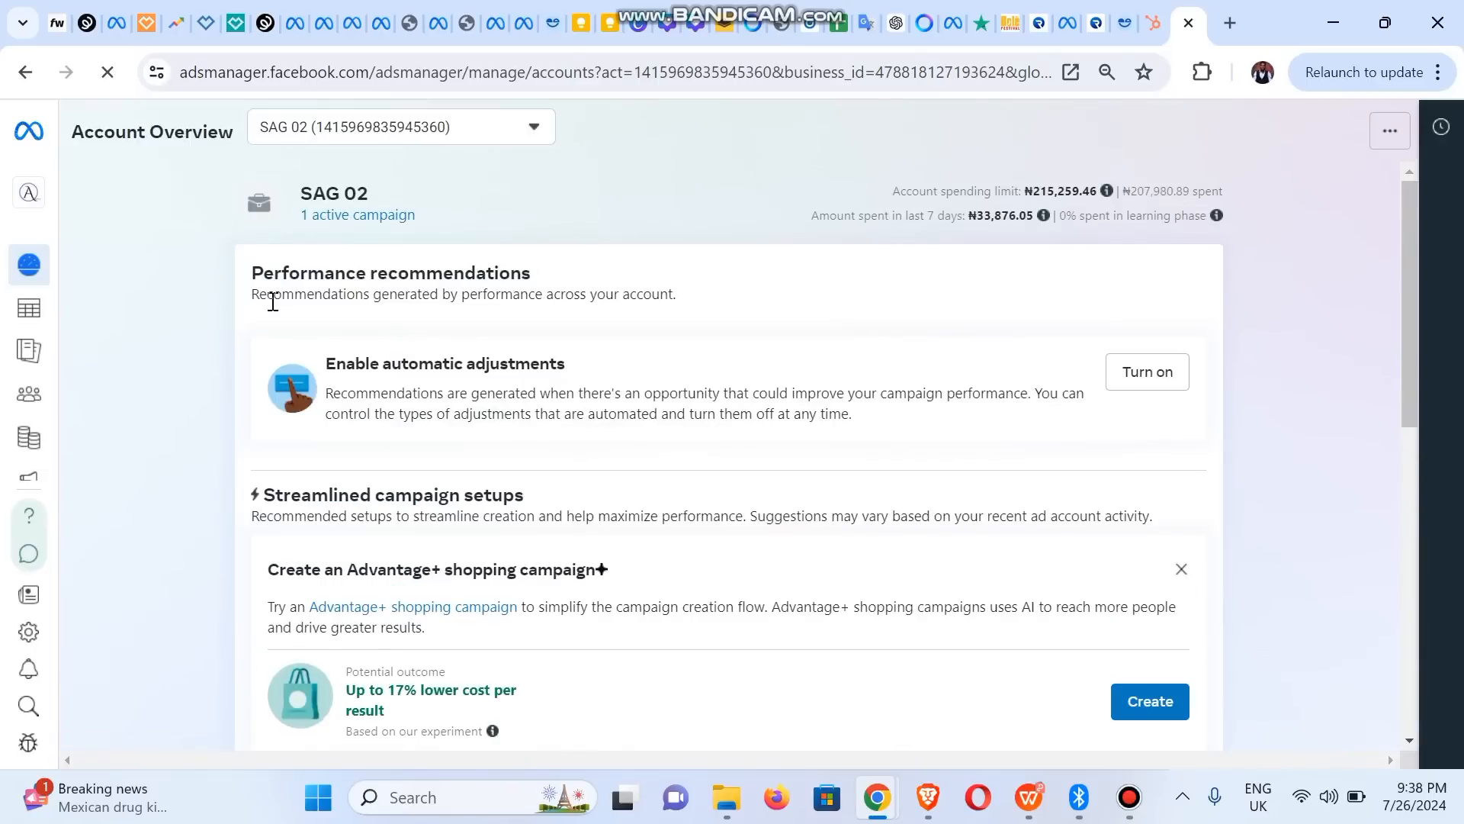
{"action": "left_click_drag", "start_coordinate": [1410, 363], "coordinate": [1387, 618]}
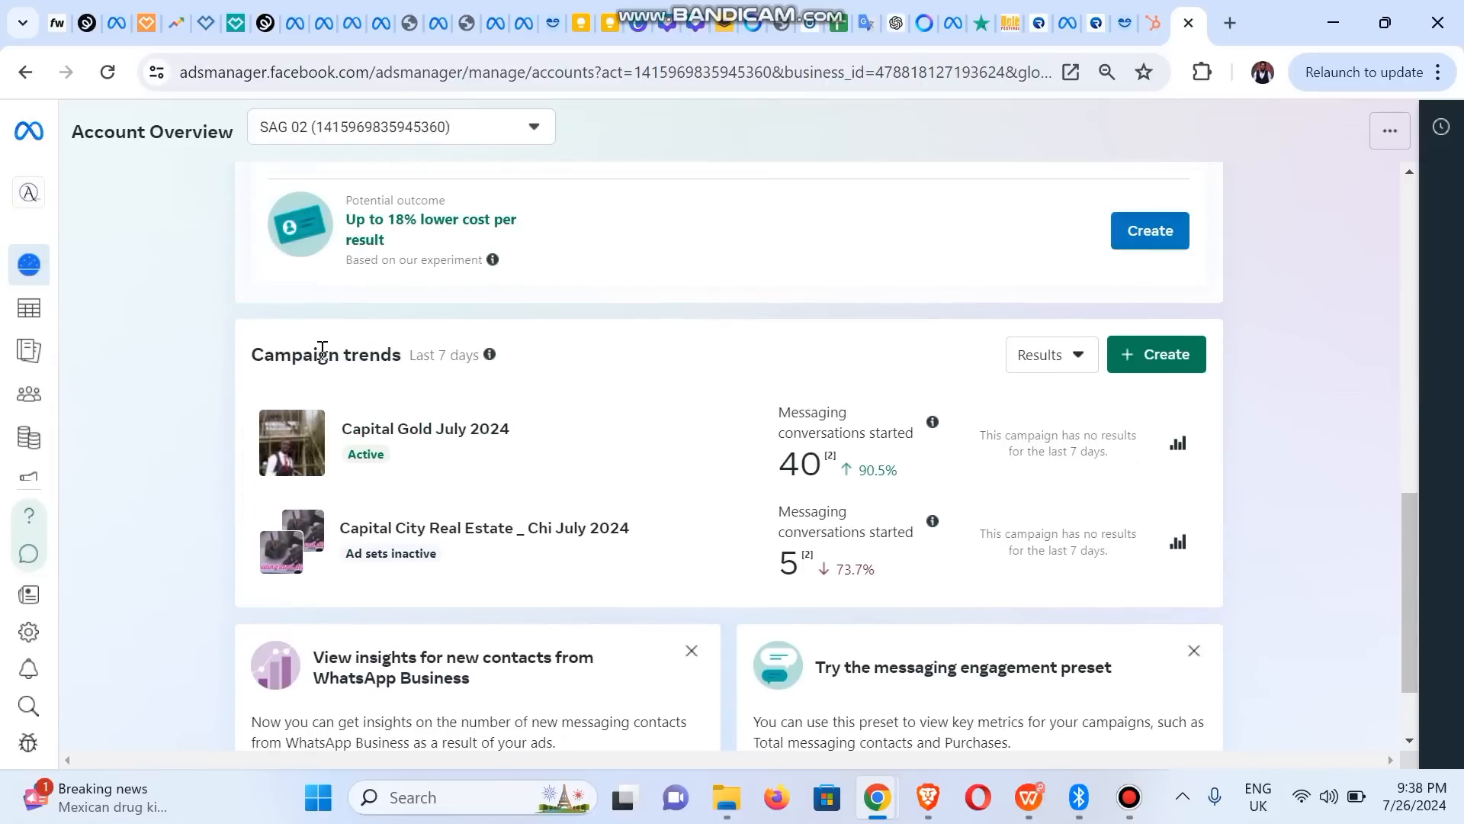
{"action": "left_click", "coordinate": [28, 313]}
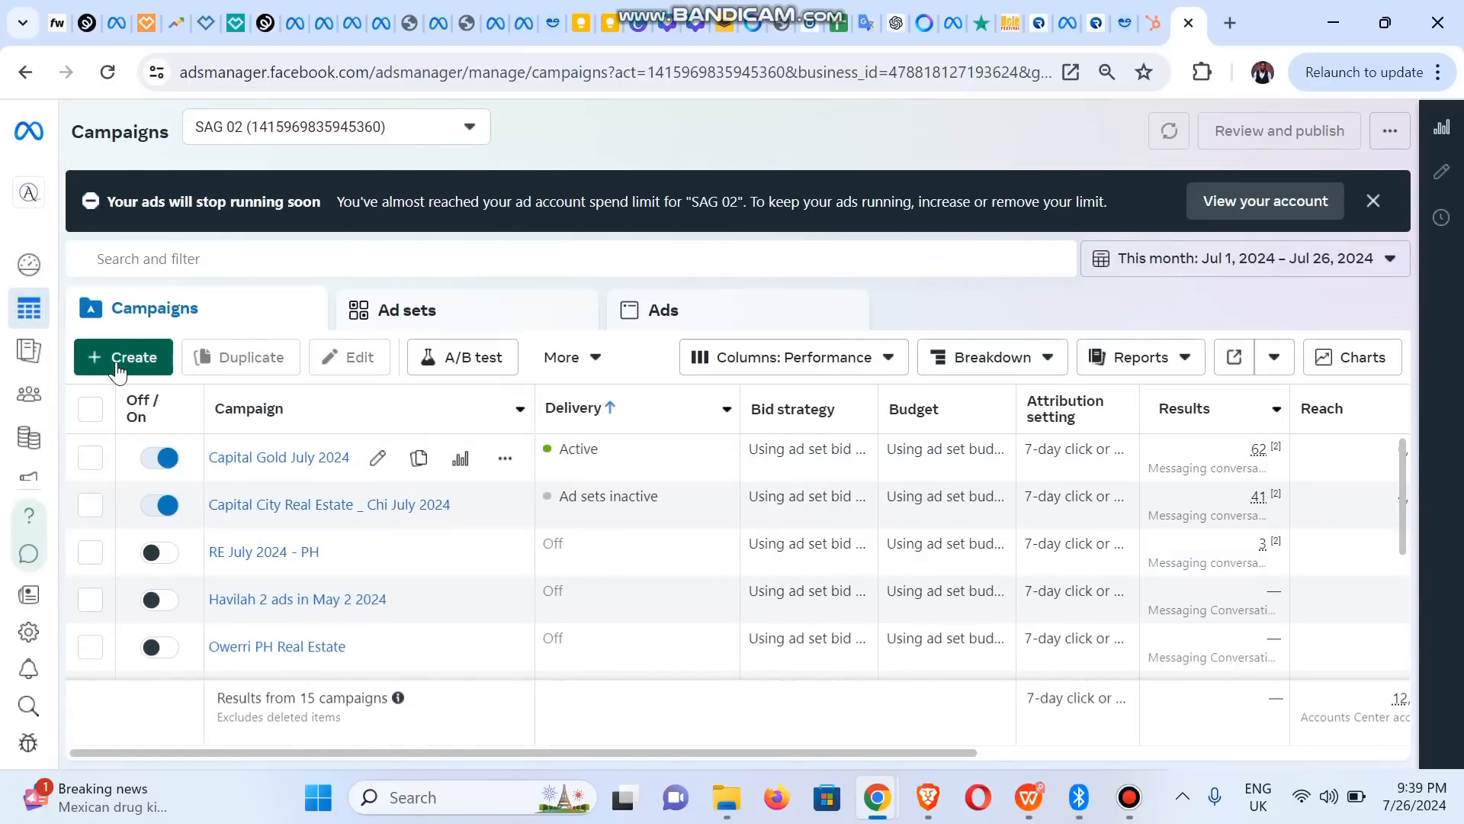
Create a new campaign with the Engagement objective and the manual engagement campaign setup.
{"action": "left_click", "coordinate": [117, 365]}
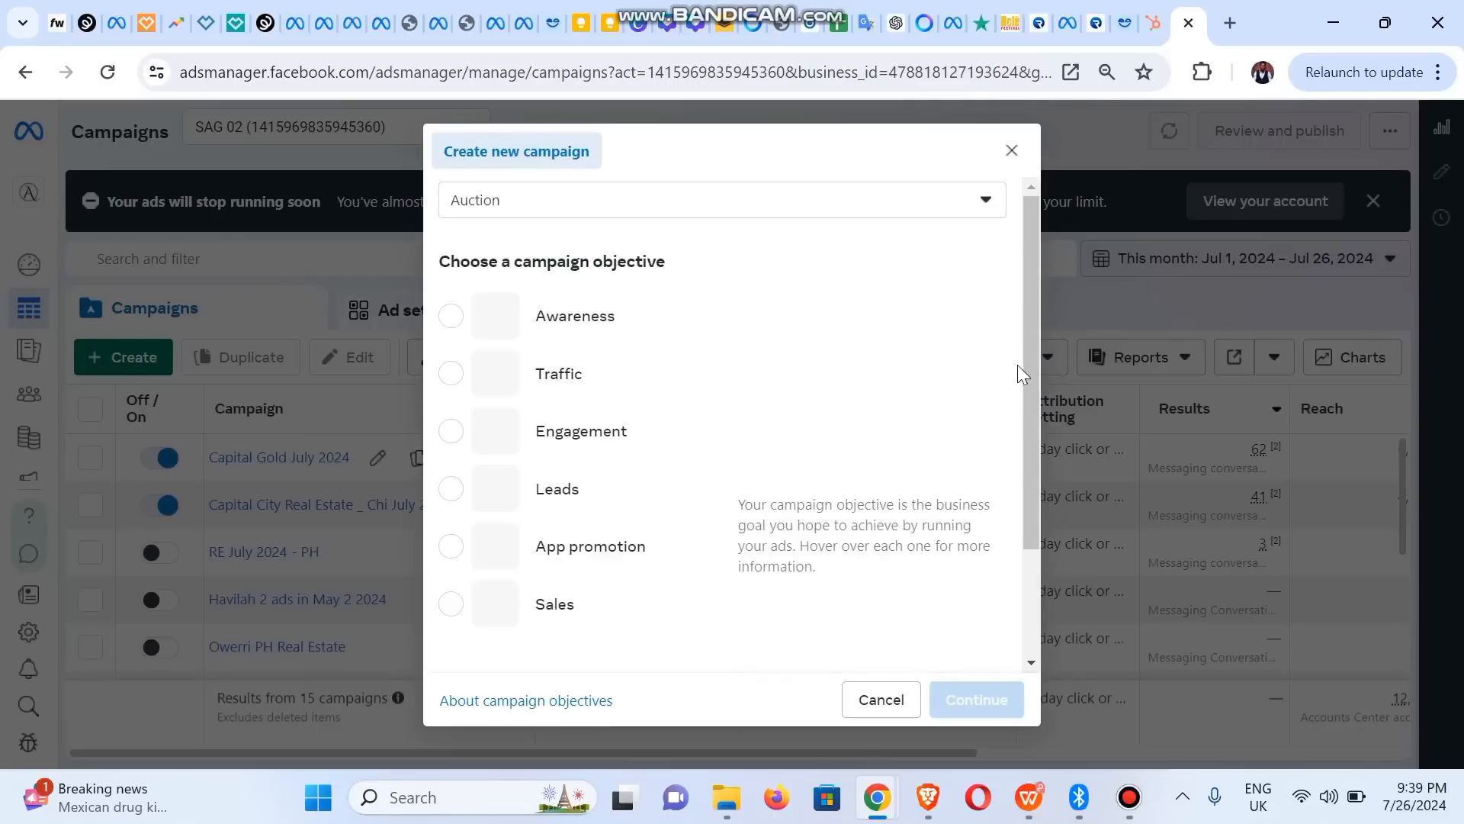
{"action": "scroll", "coordinate": [1028, 432], "scroll_direction": "down", "scroll_amount": 1}
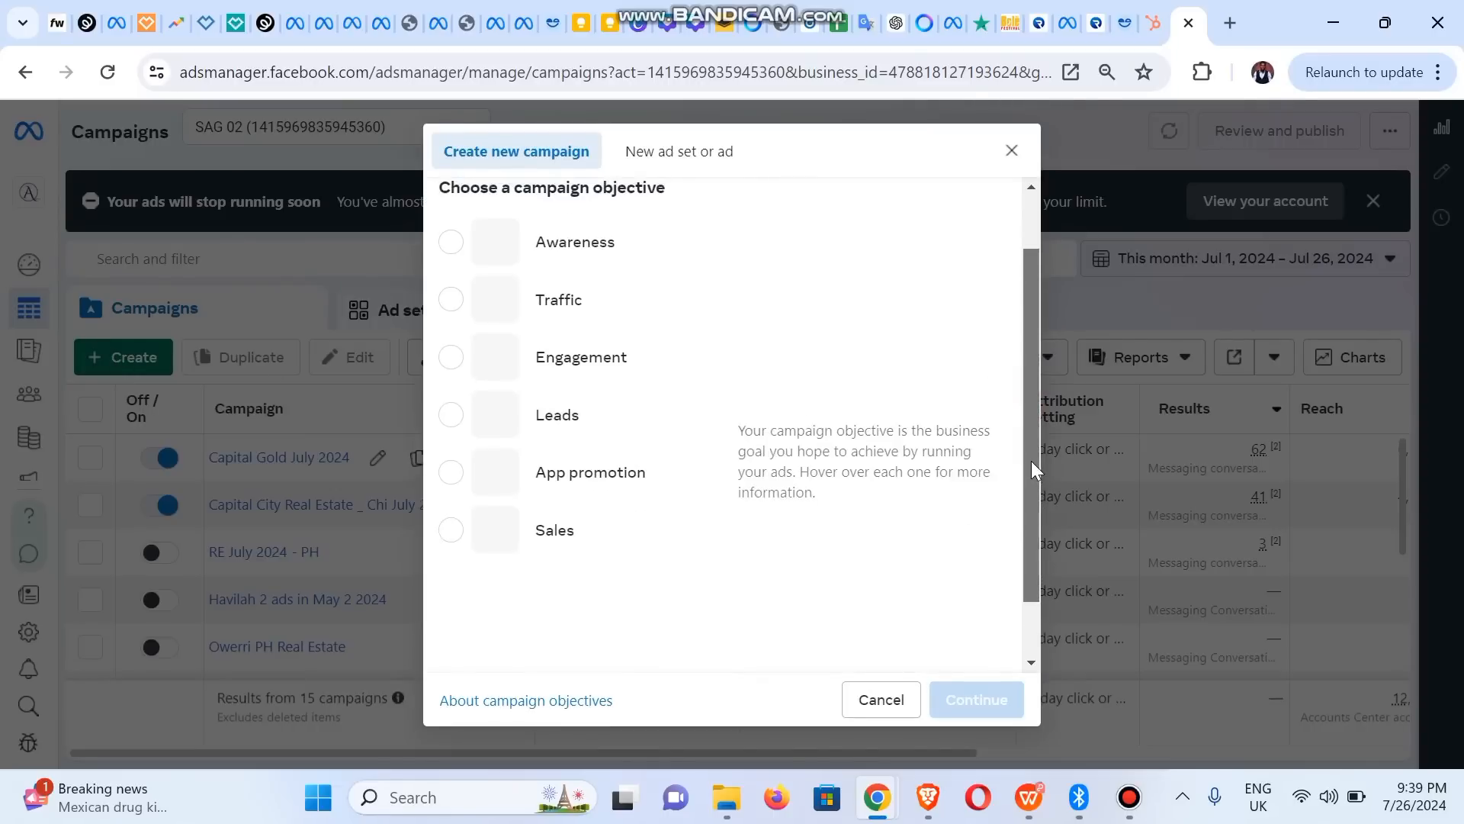
{"action": "scroll", "coordinate": [1033, 465], "scroll_direction": "up", "scroll_amount": 1}
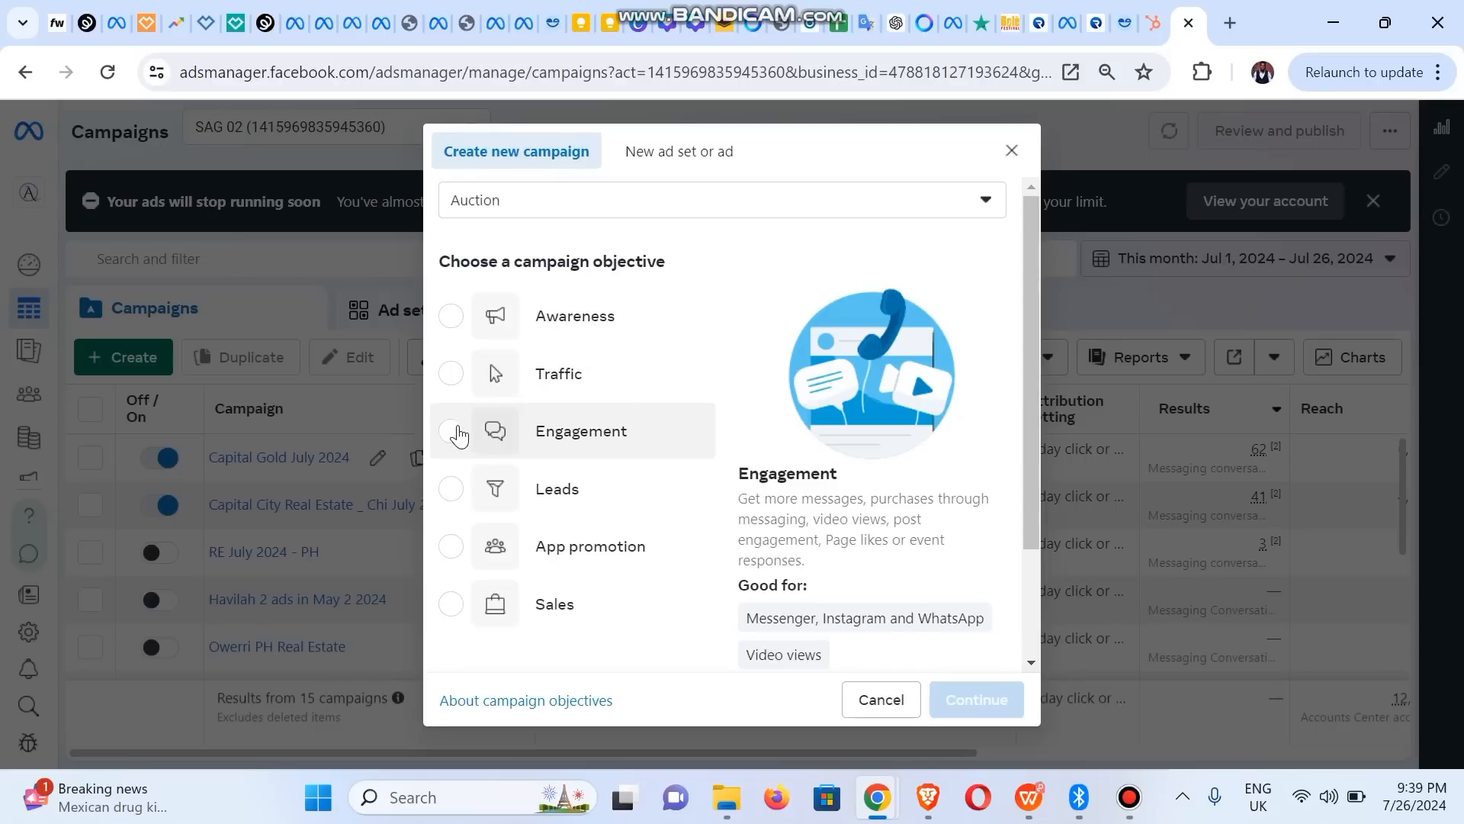
{"action": "left_click", "coordinate": [459, 433]}
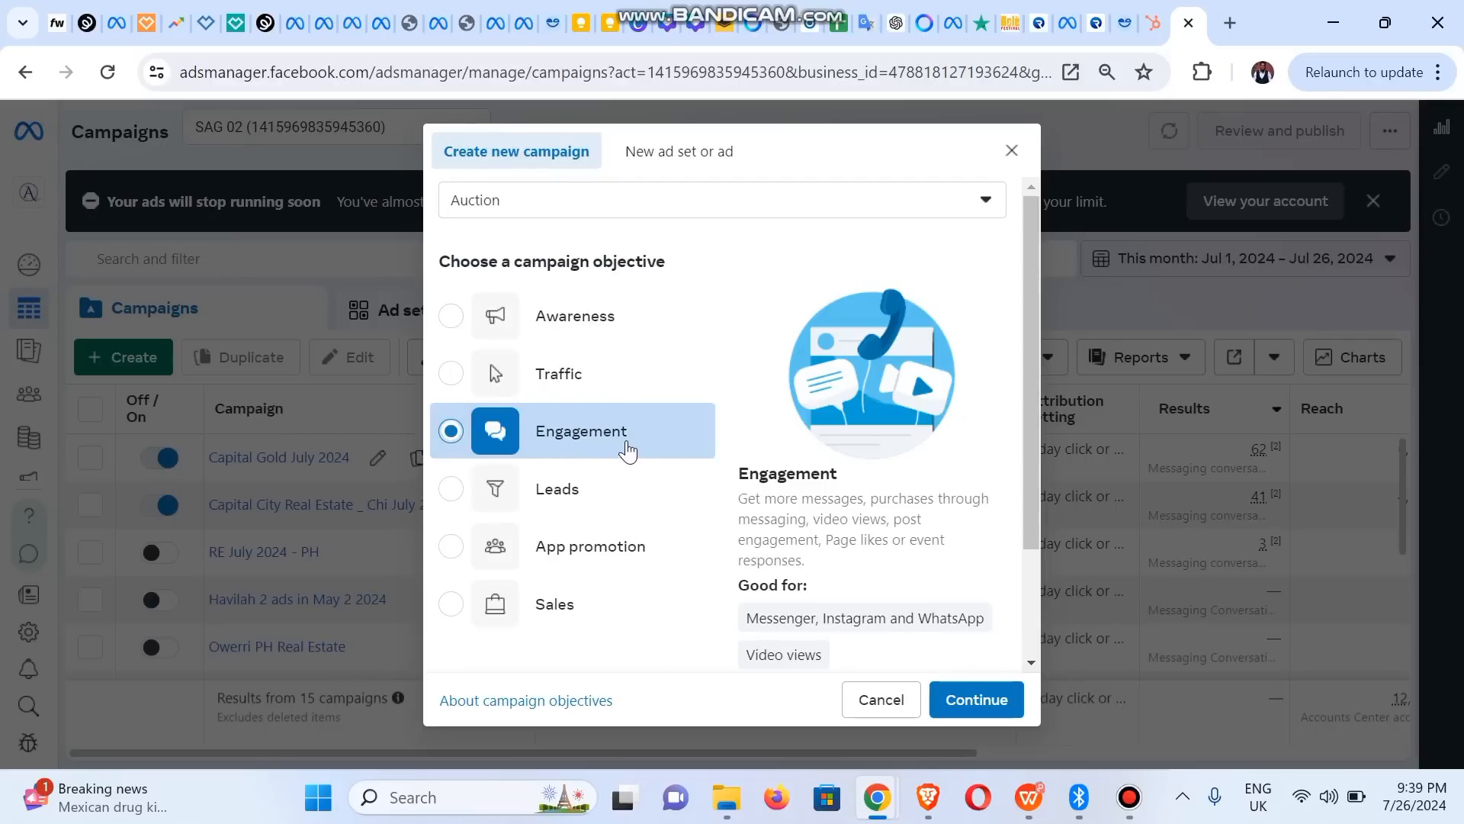
{"action": "left_click_drag", "start_coordinate": [1023, 427], "coordinate": [1039, 605]}
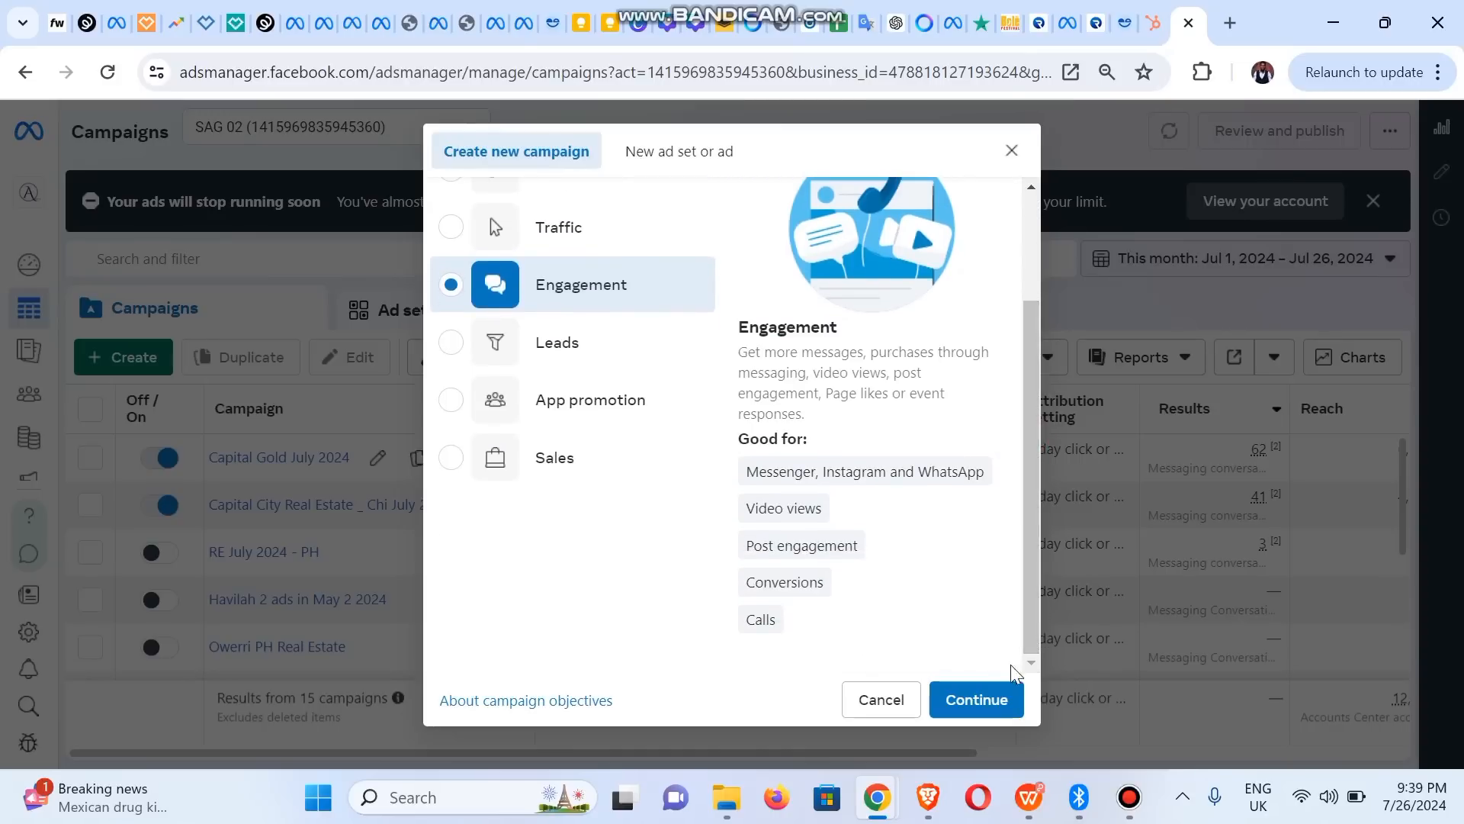
{"action": "left_click", "coordinate": [996, 700]}
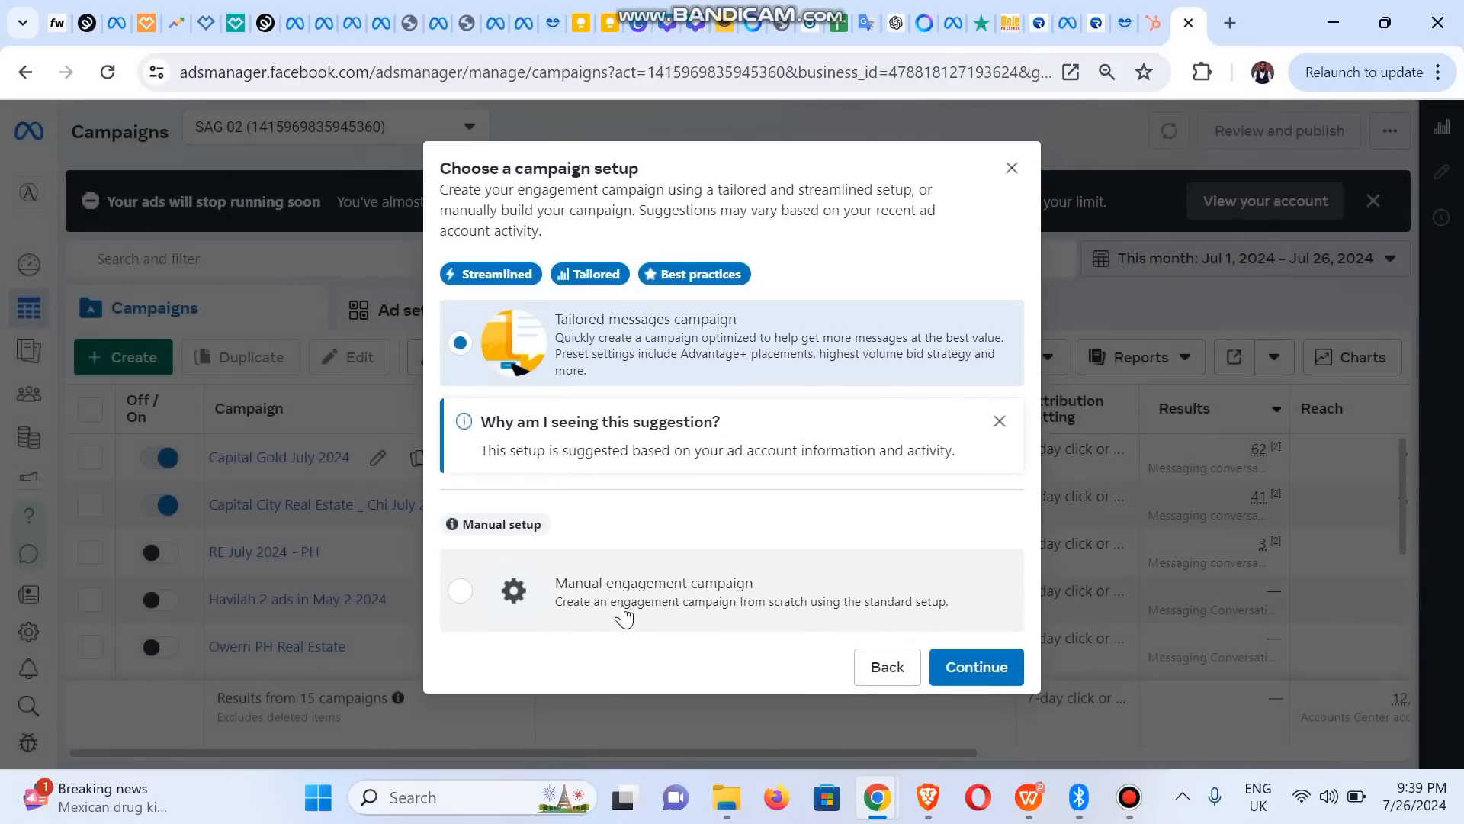
{"action": "left_click", "coordinate": [624, 615]}
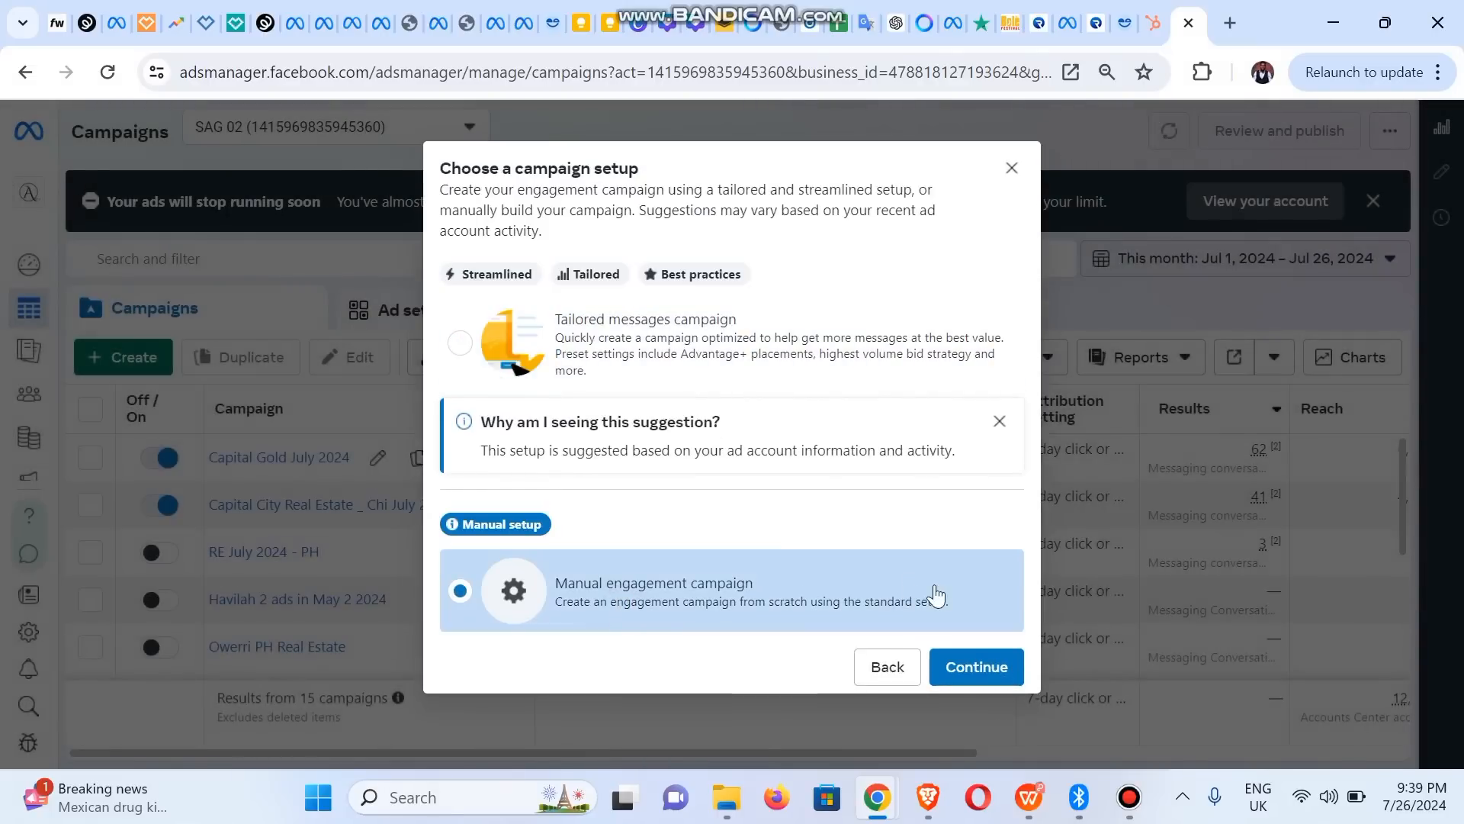
{"action": "left_click", "coordinate": [969, 665]}
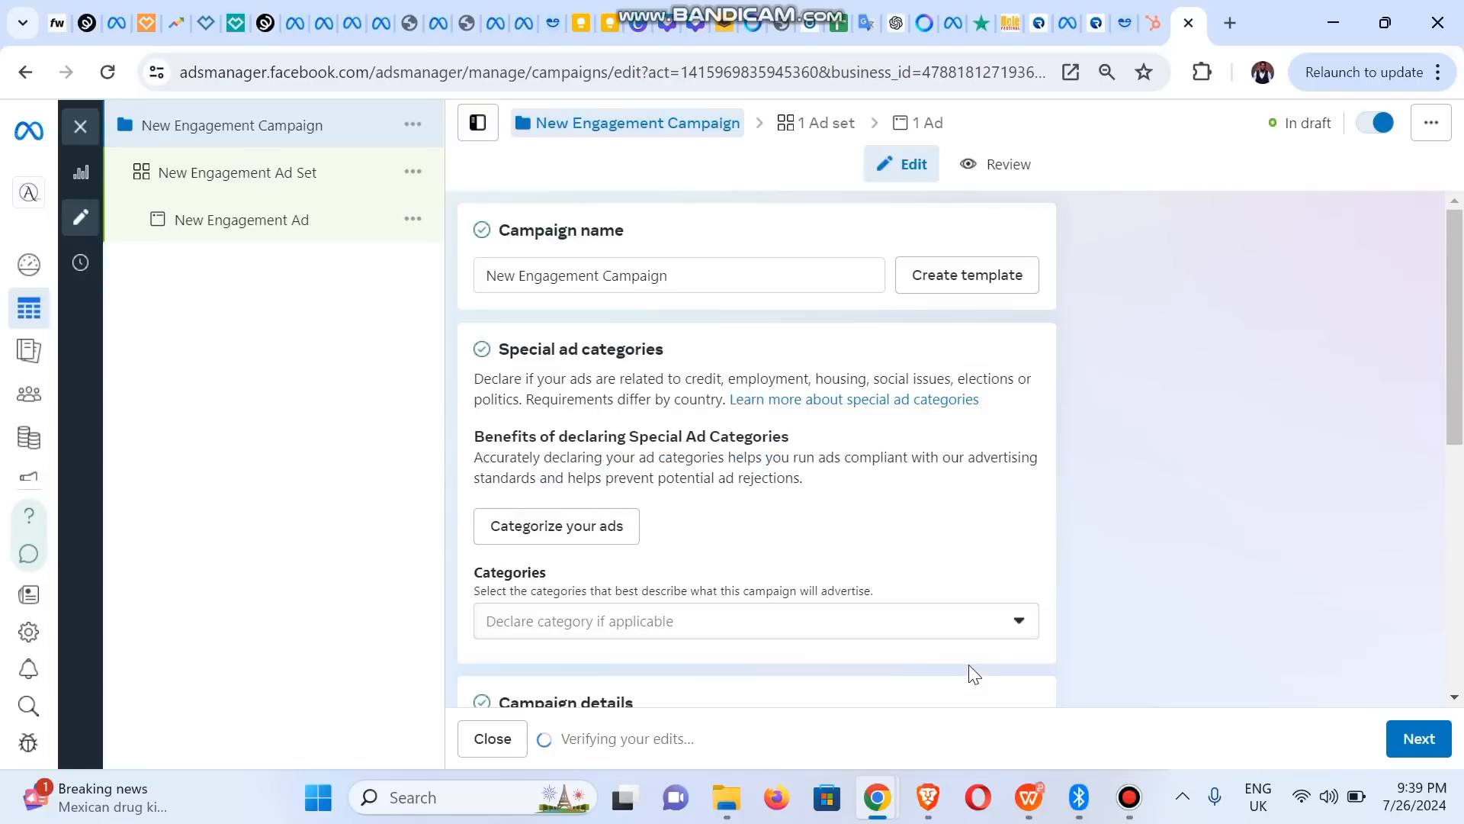
Rename the campaign as "July - Aug 2024 Real Estate".
{"action": "left_click", "coordinate": [687, 273]}
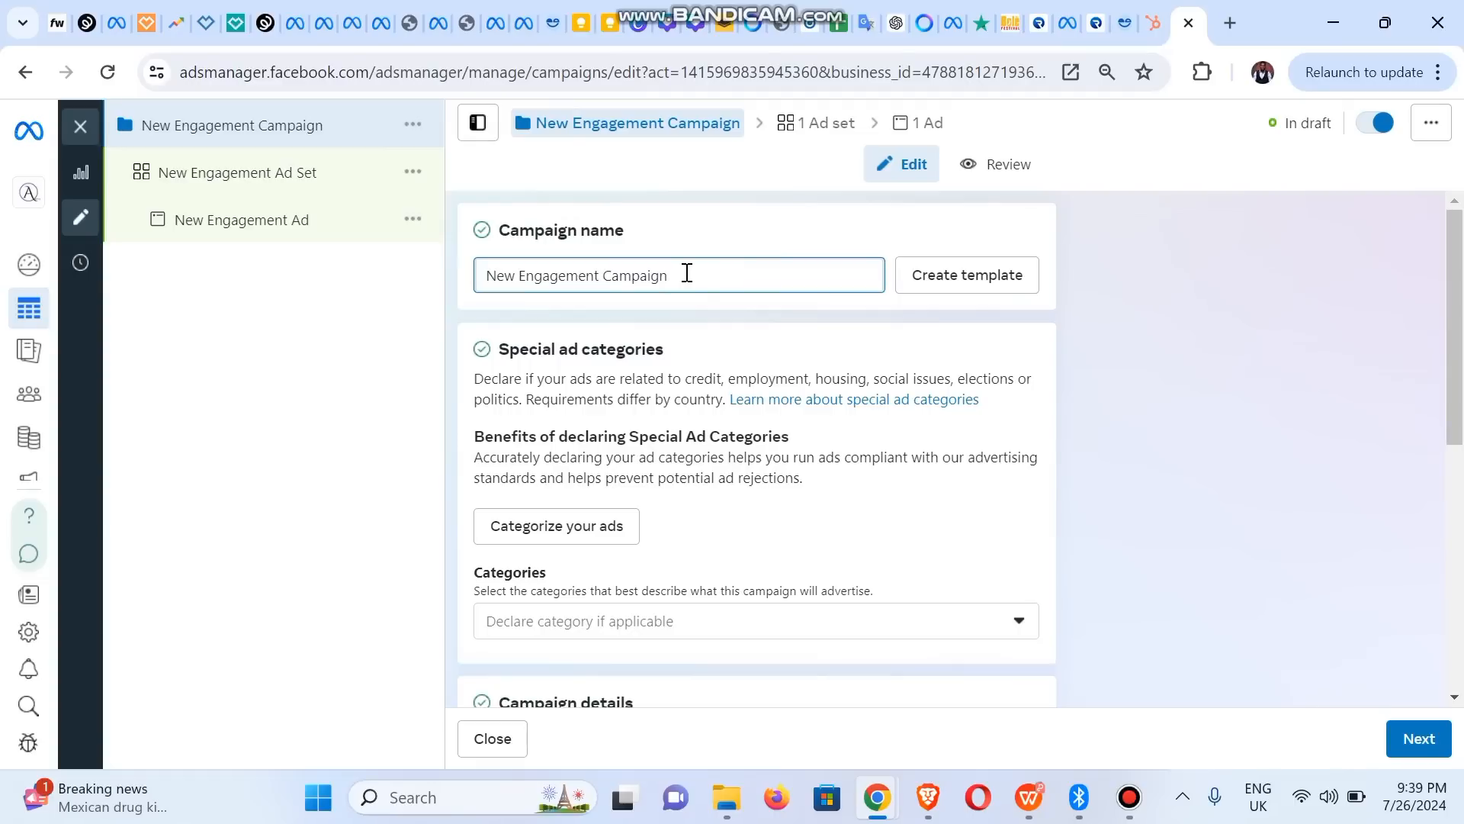
{"action": "key", "text": "ctrl+a"}
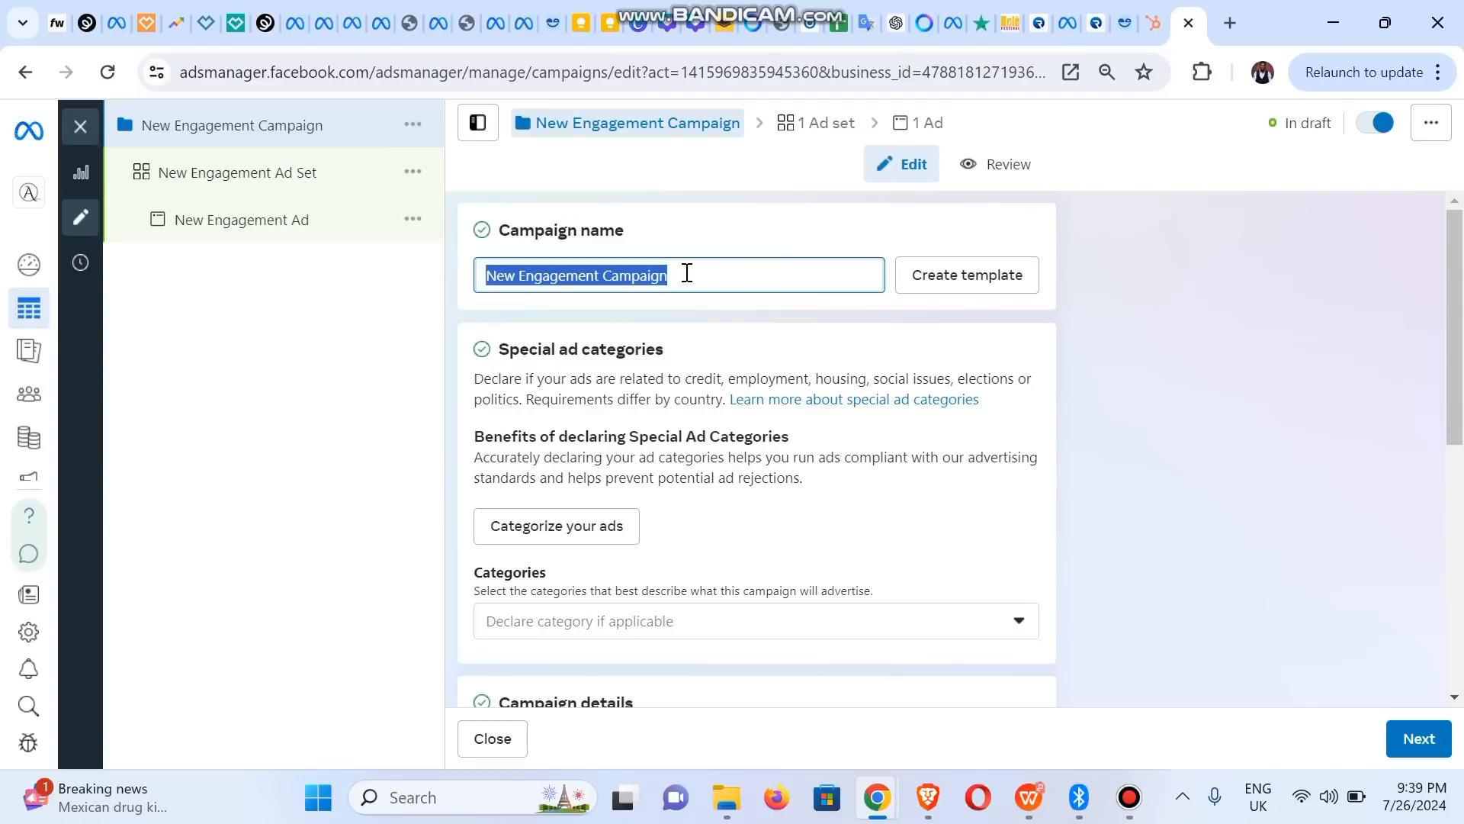
{"action": "type", "text": "July "}
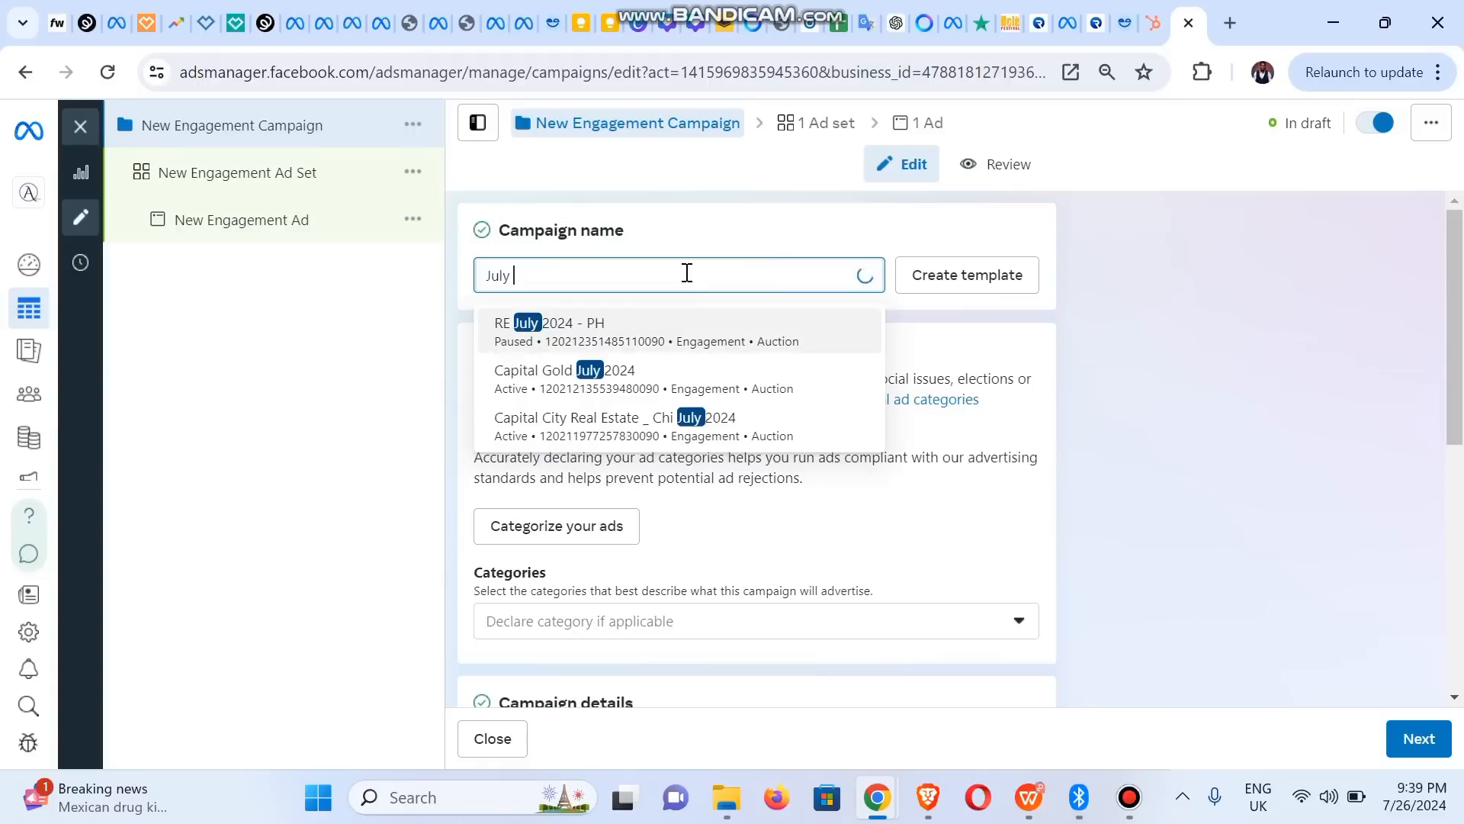
{"action": "type", "text": "-"}
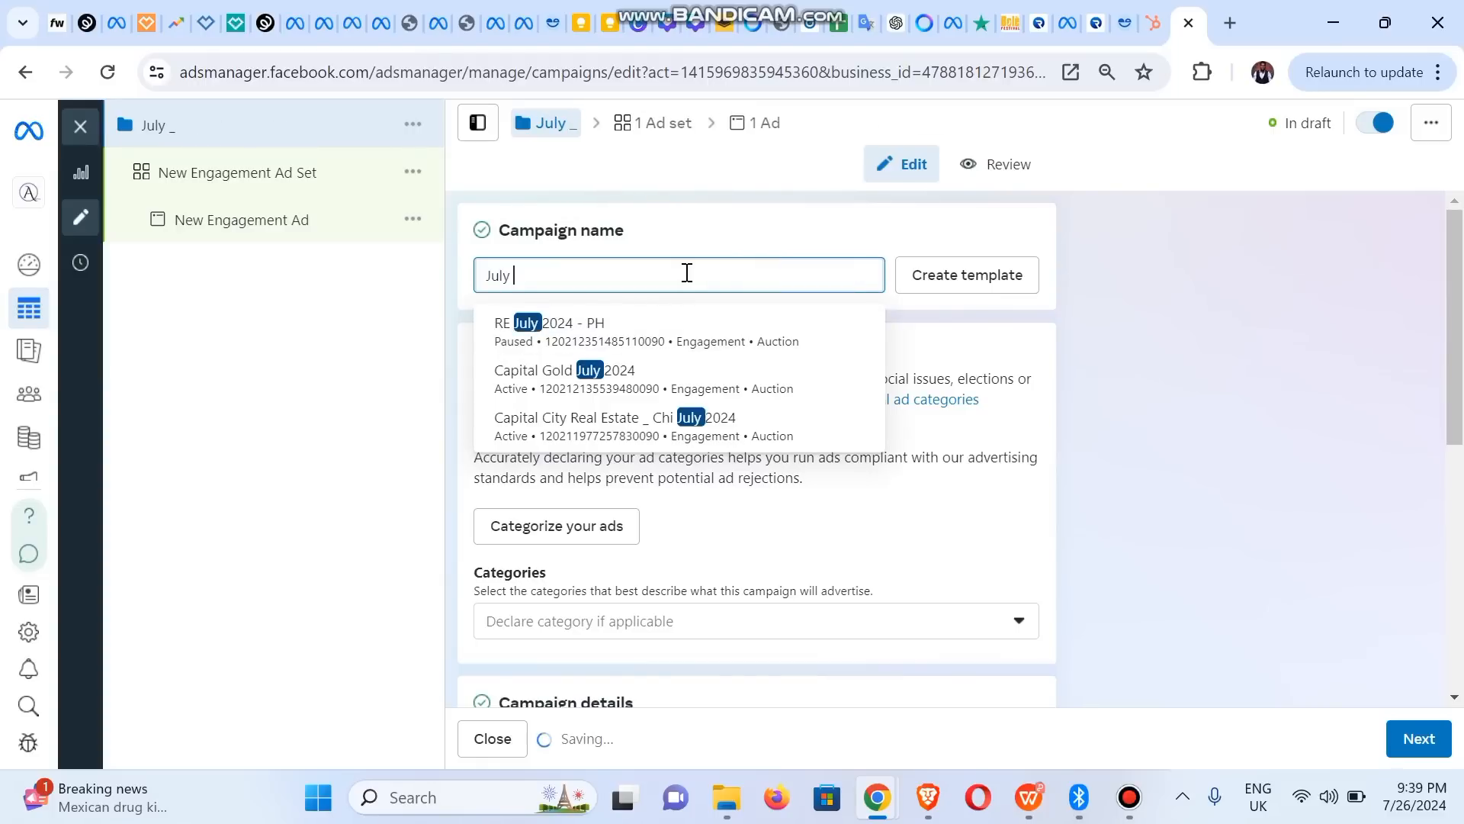
{"action": "type", "text": " Aug"}
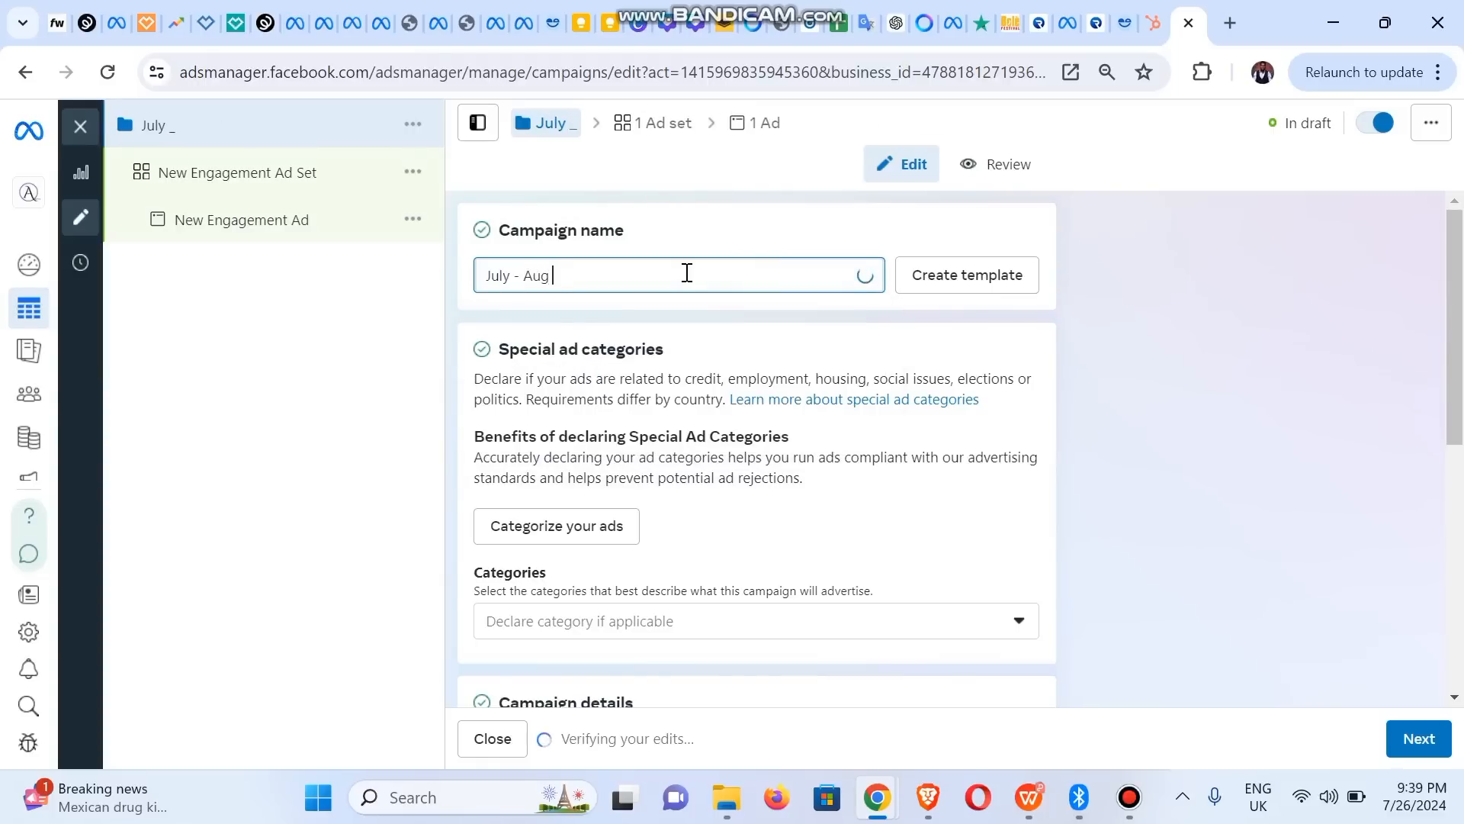
{"action": "type", "text": " 202"}
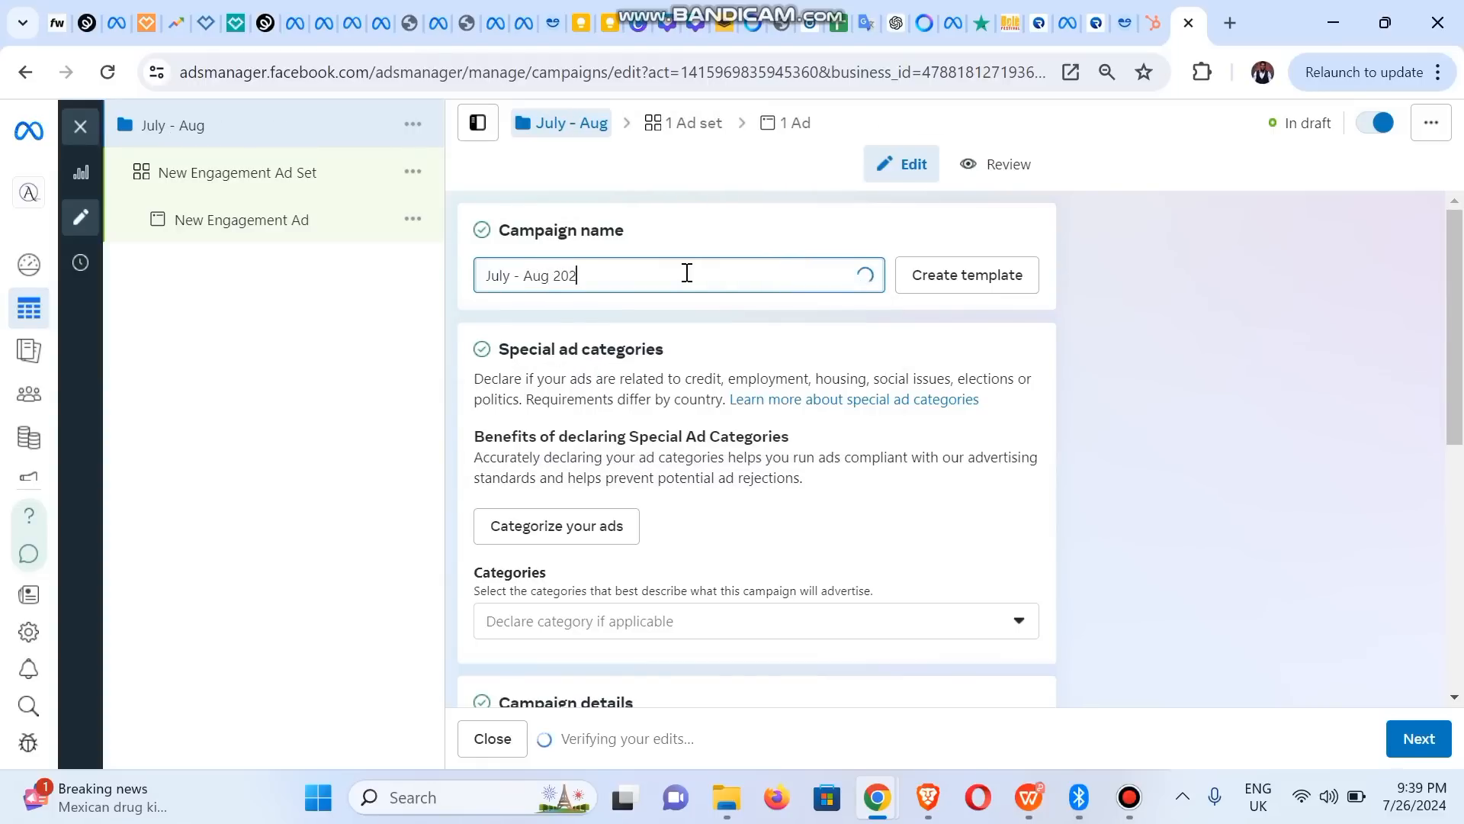
{"action": "type", "text": "4 Real Estate"}
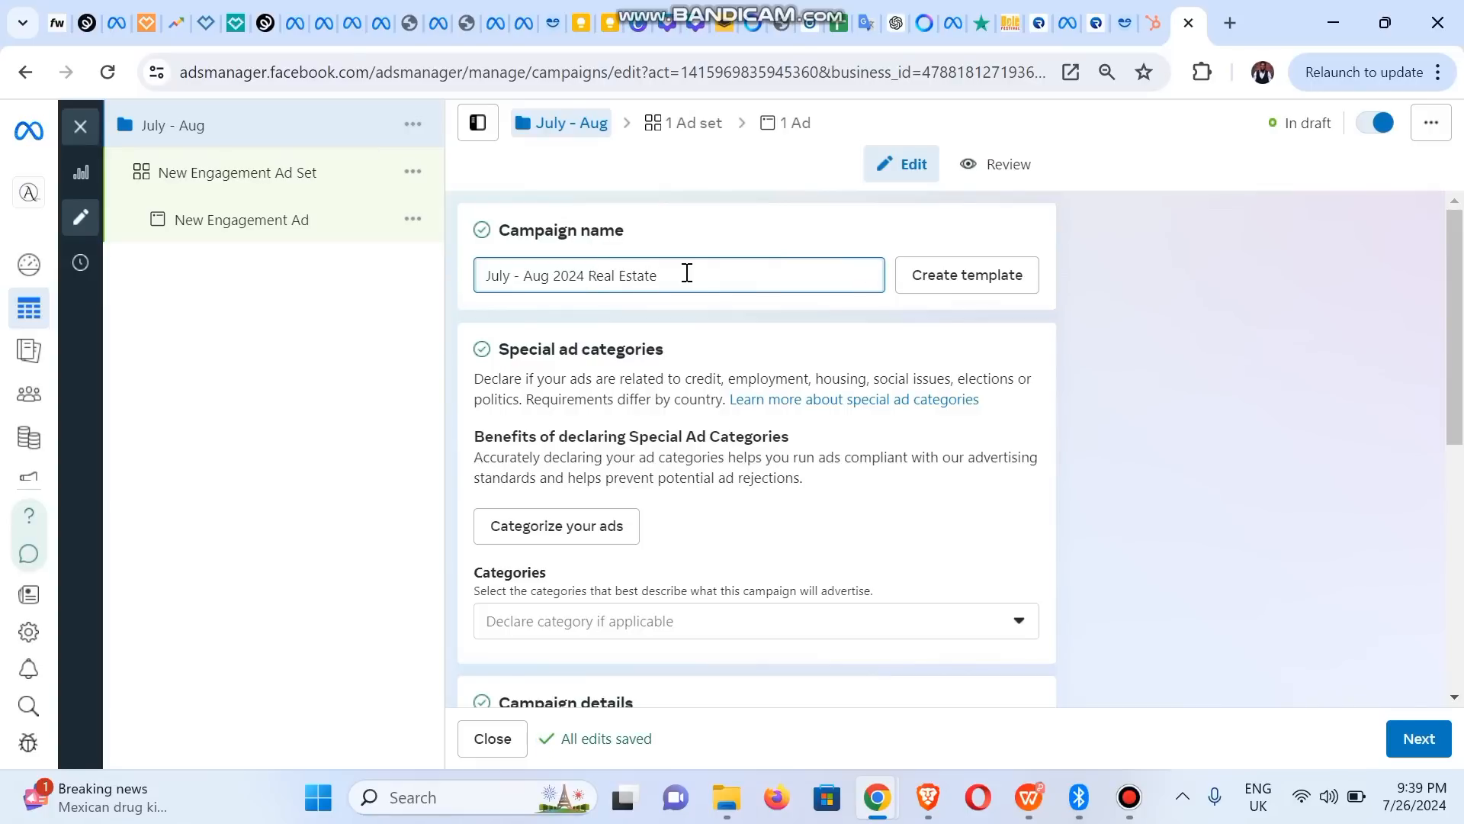
{"action": "left_click", "coordinate": [1234, 374]}
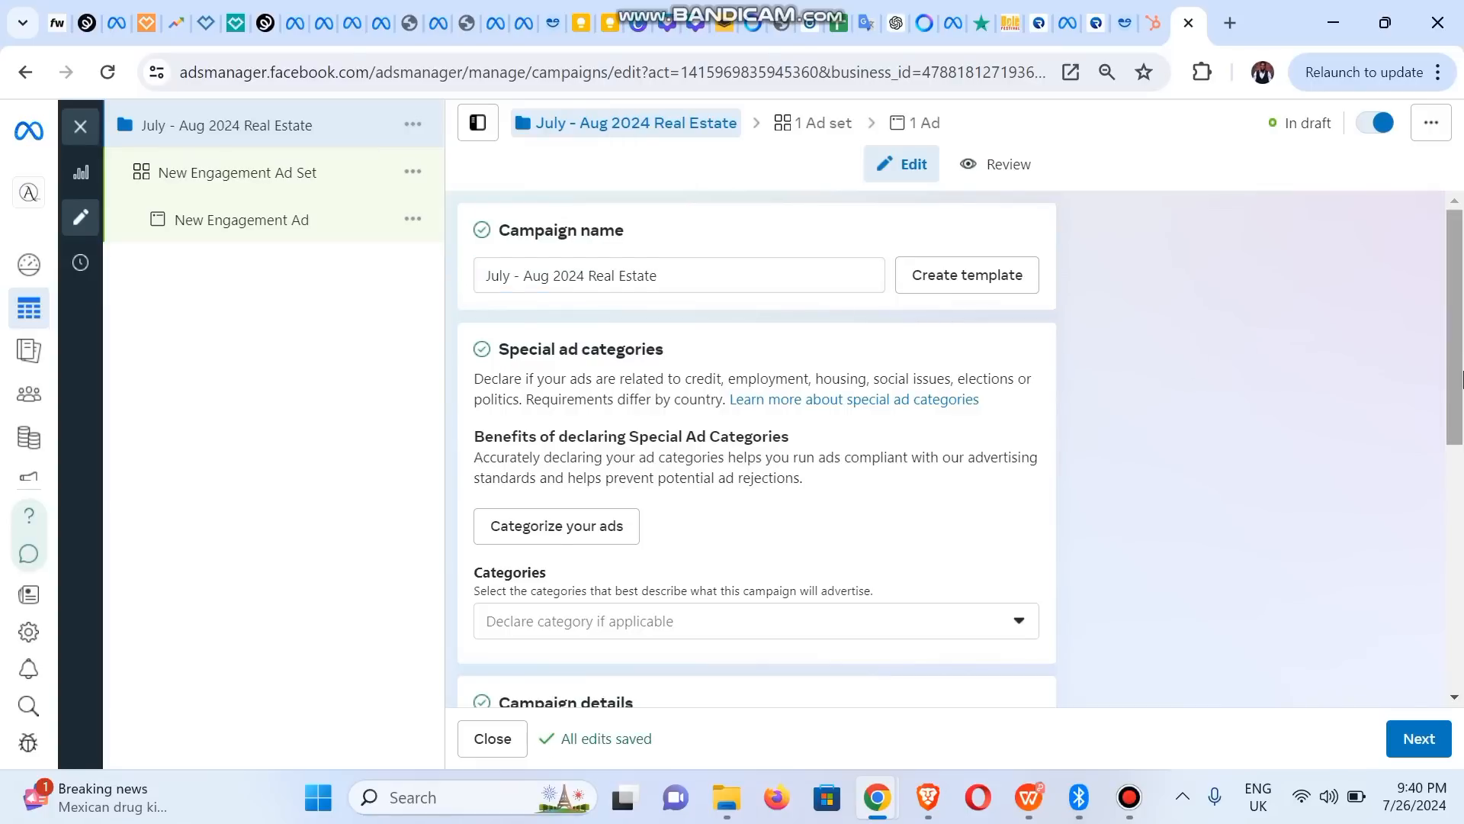
Declare Housing as the campaign's special ad category and continue to the ad set settings.
{"action": "left_click_drag", "start_coordinate": [1462, 372], "coordinate": [1460, 434]}
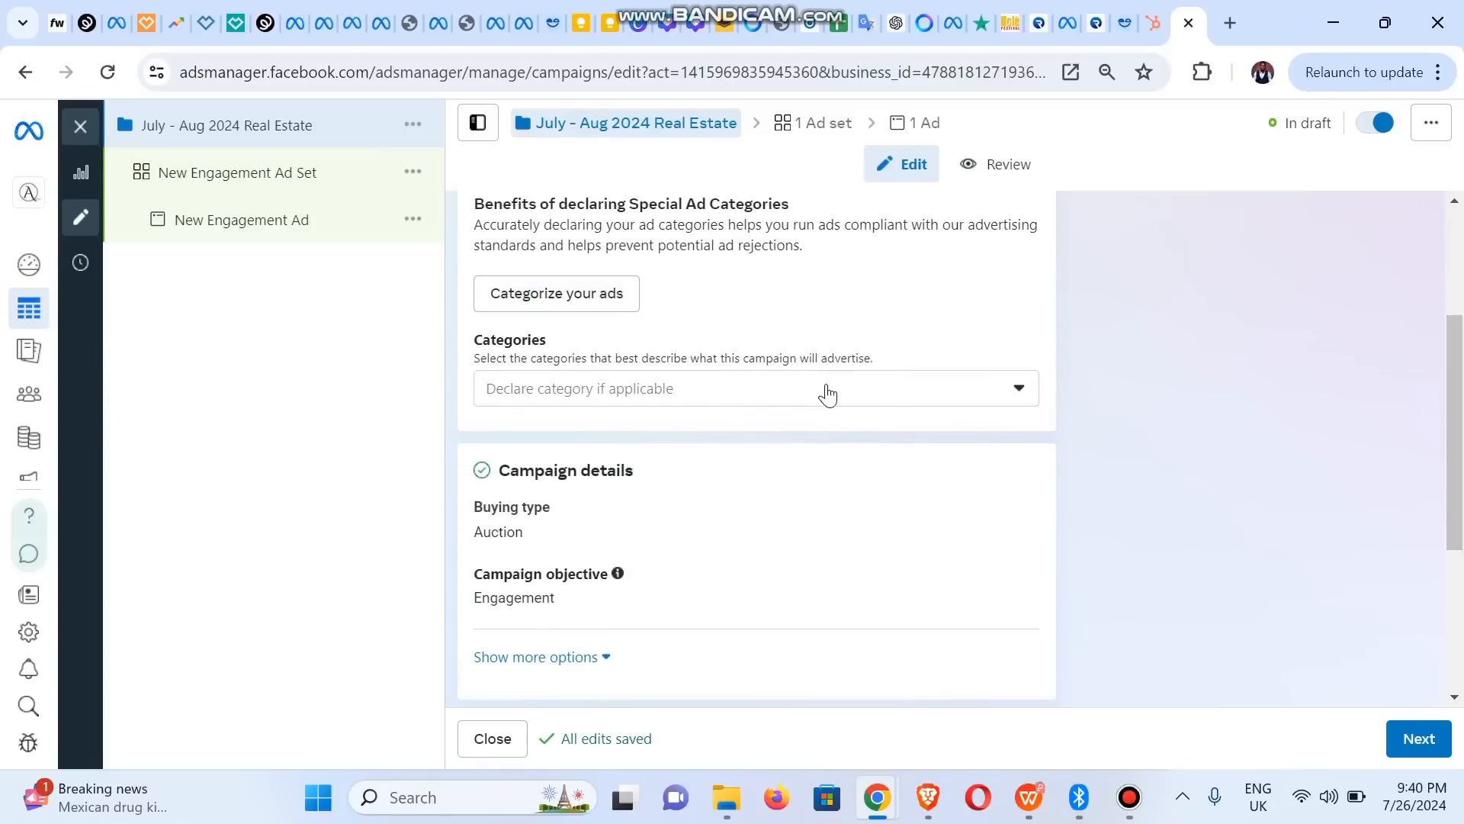
{"action": "left_click", "coordinate": [796, 390]}
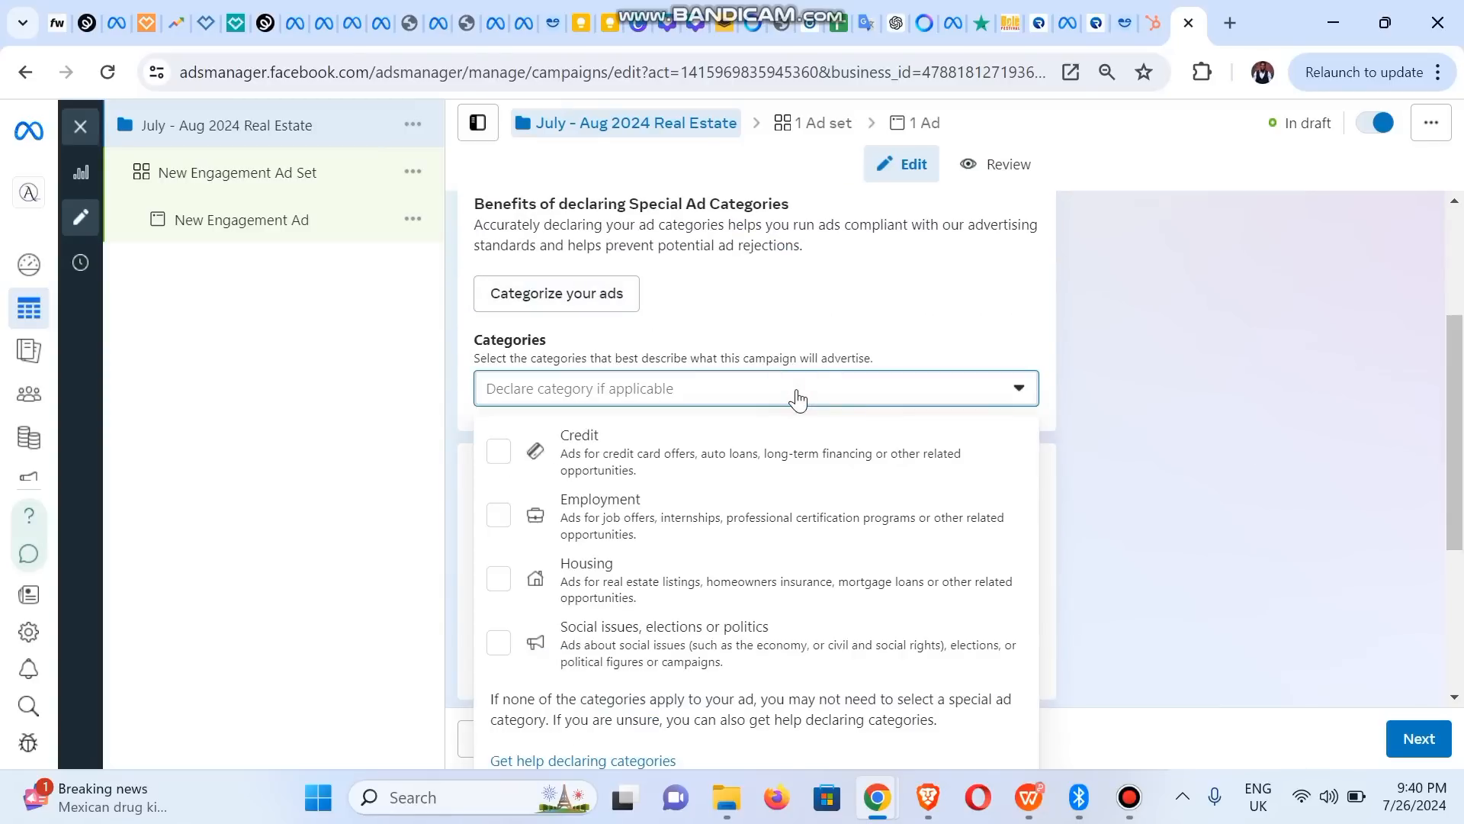
{"action": "left_click", "coordinate": [507, 590]}
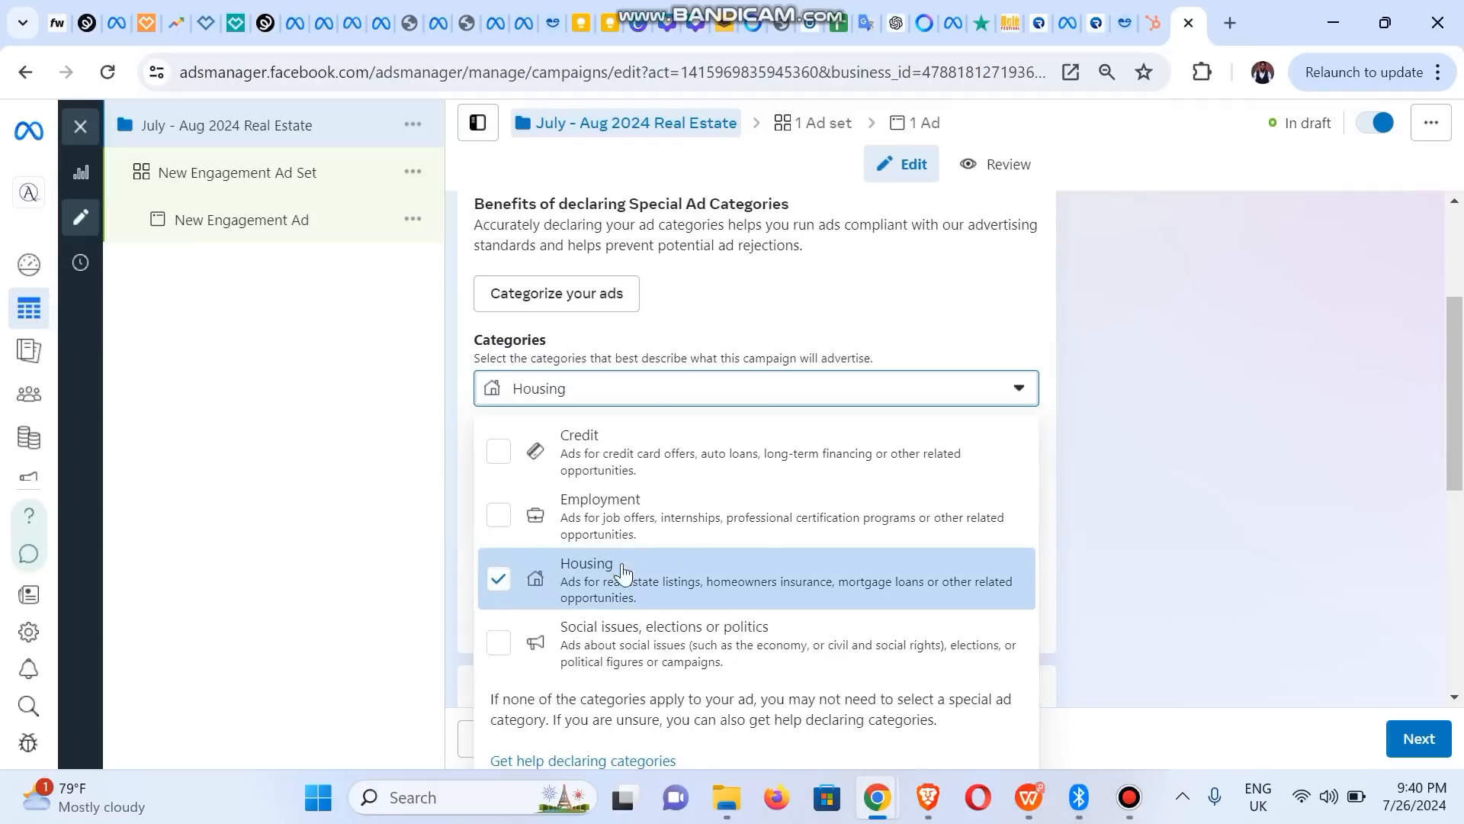
{"action": "left_click", "coordinate": [1196, 474]}
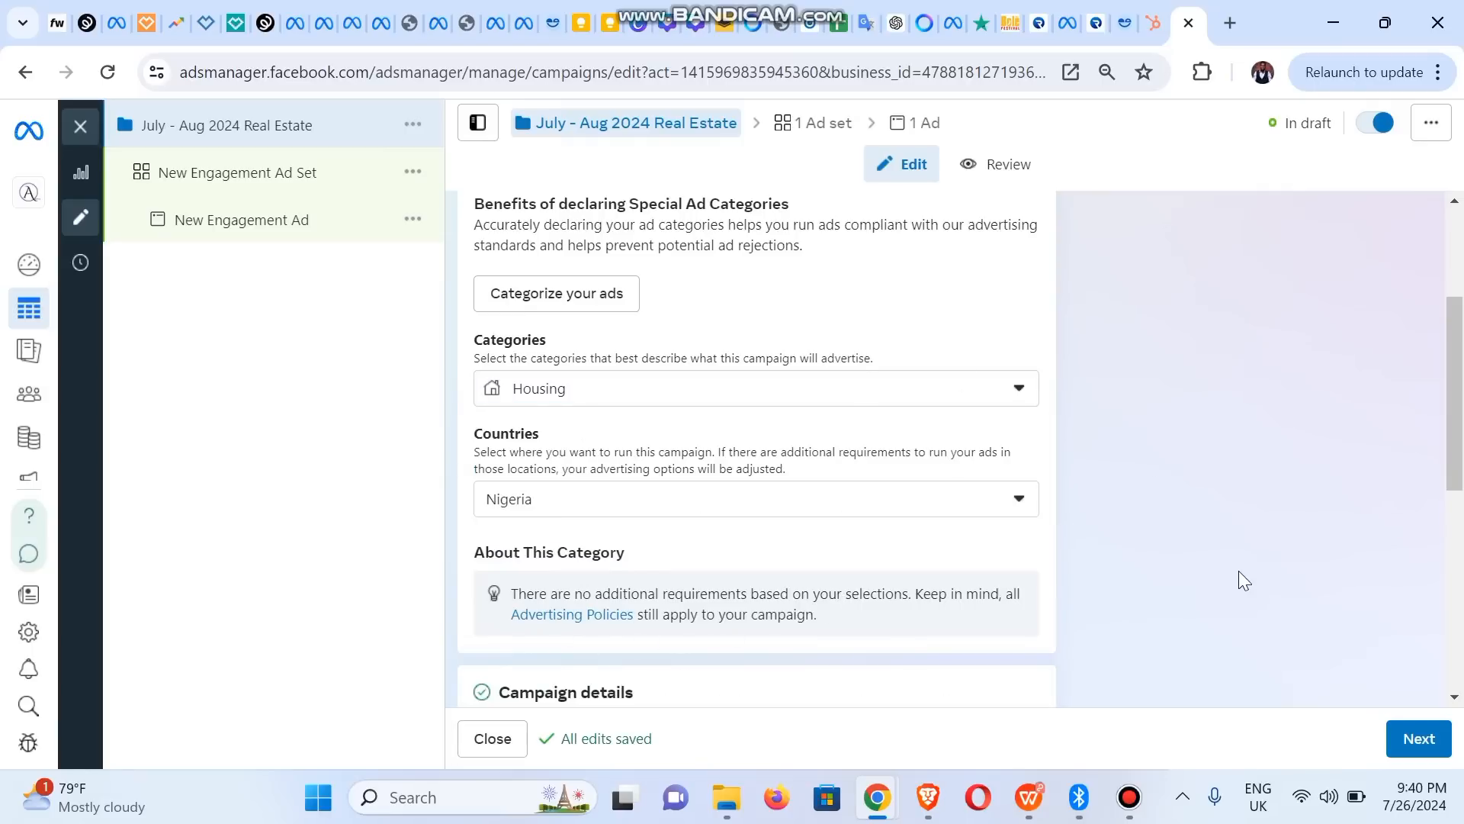
{"action": "left_click_drag", "start_coordinate": [1460, 438], "coordinate": [1458, 679]}
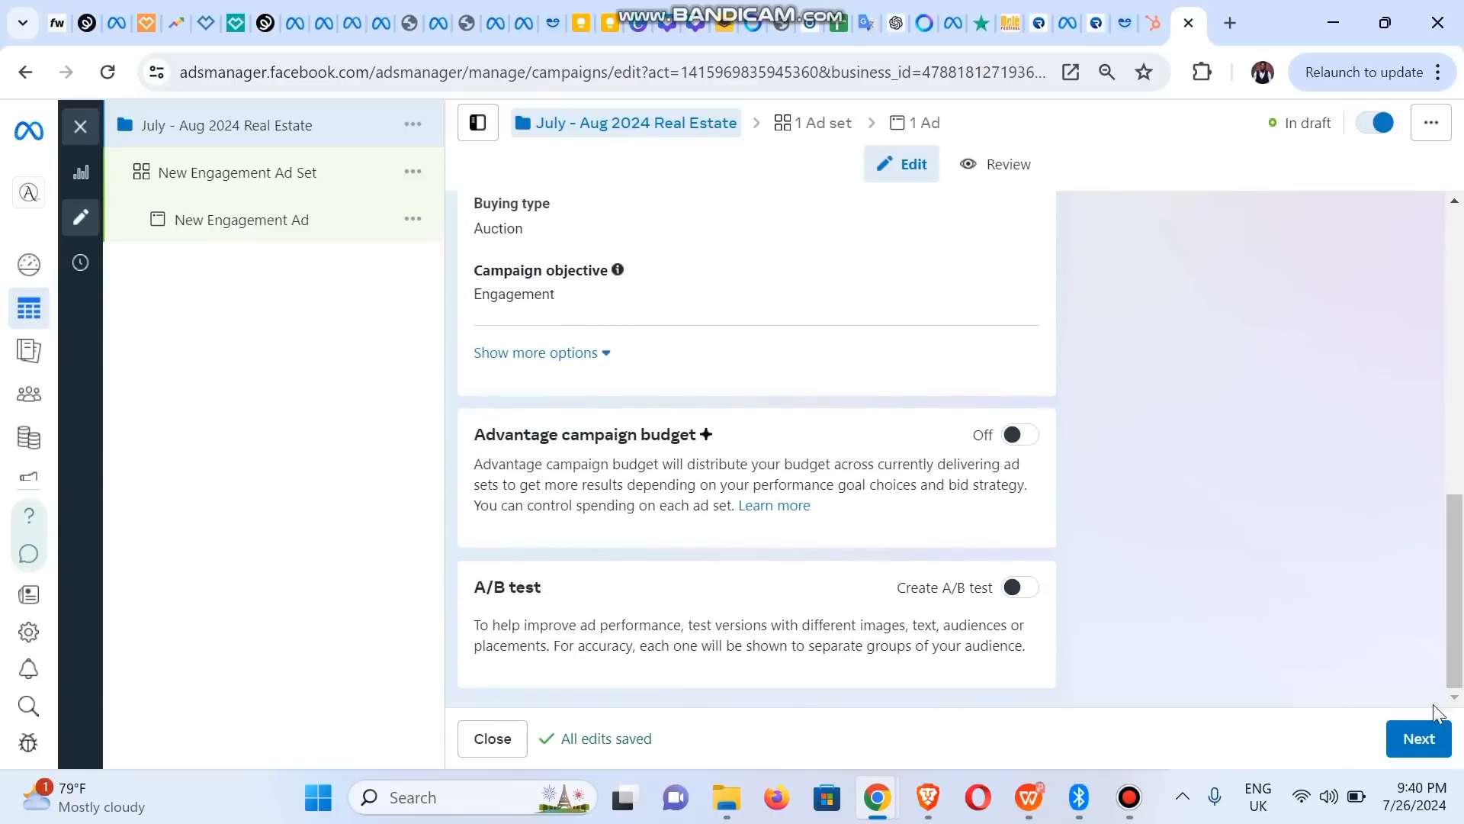
{"action": "left_click", "coordinate": [1418, 740]}
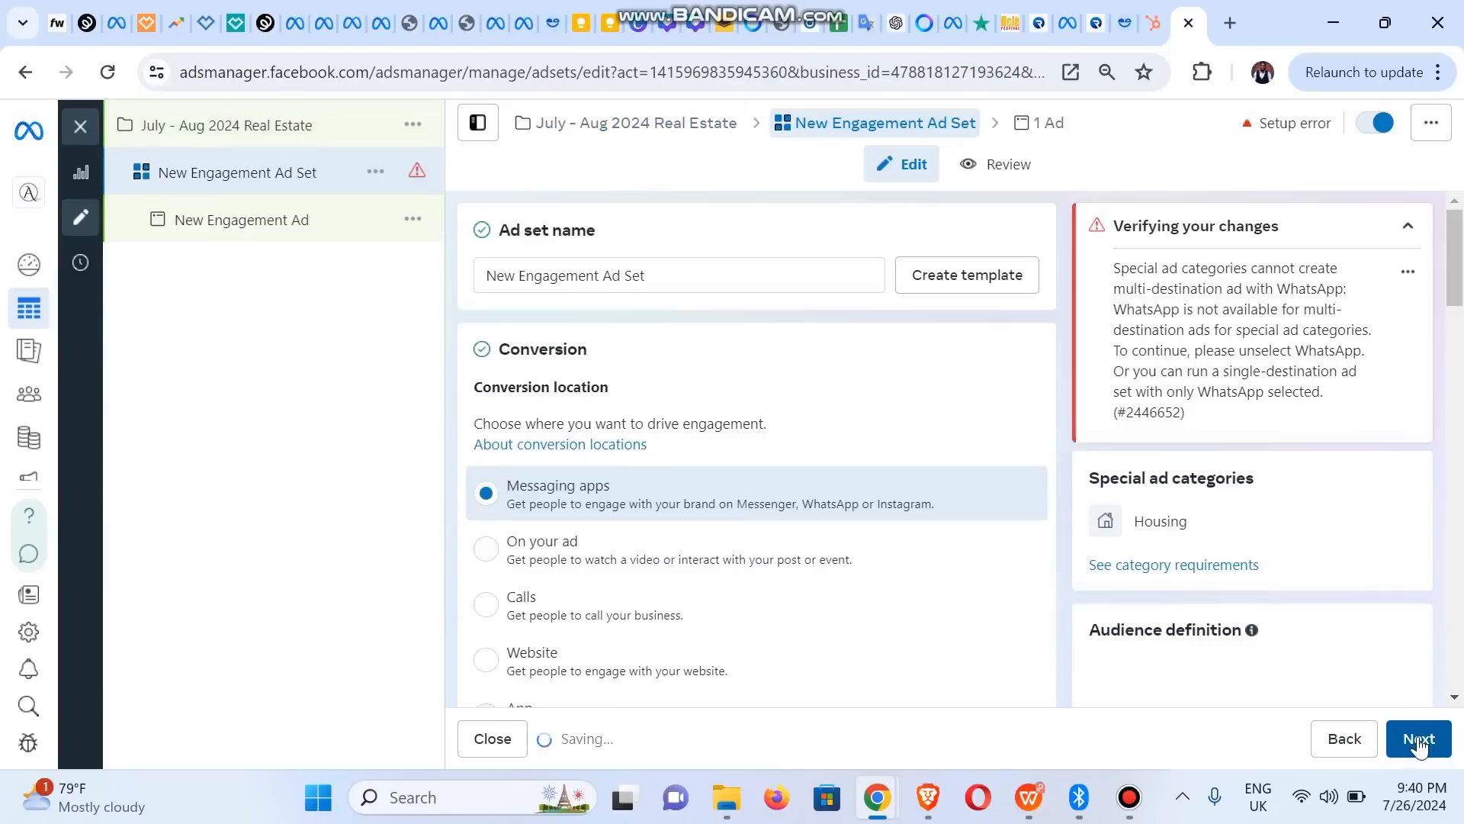
Search the Facebook Pages for "real" and assign the matching Real Estate page to the ad set.
{"action": "left_click_drag", "start_coordinate": [1460, 275], "coordinate": [1462, 336]}
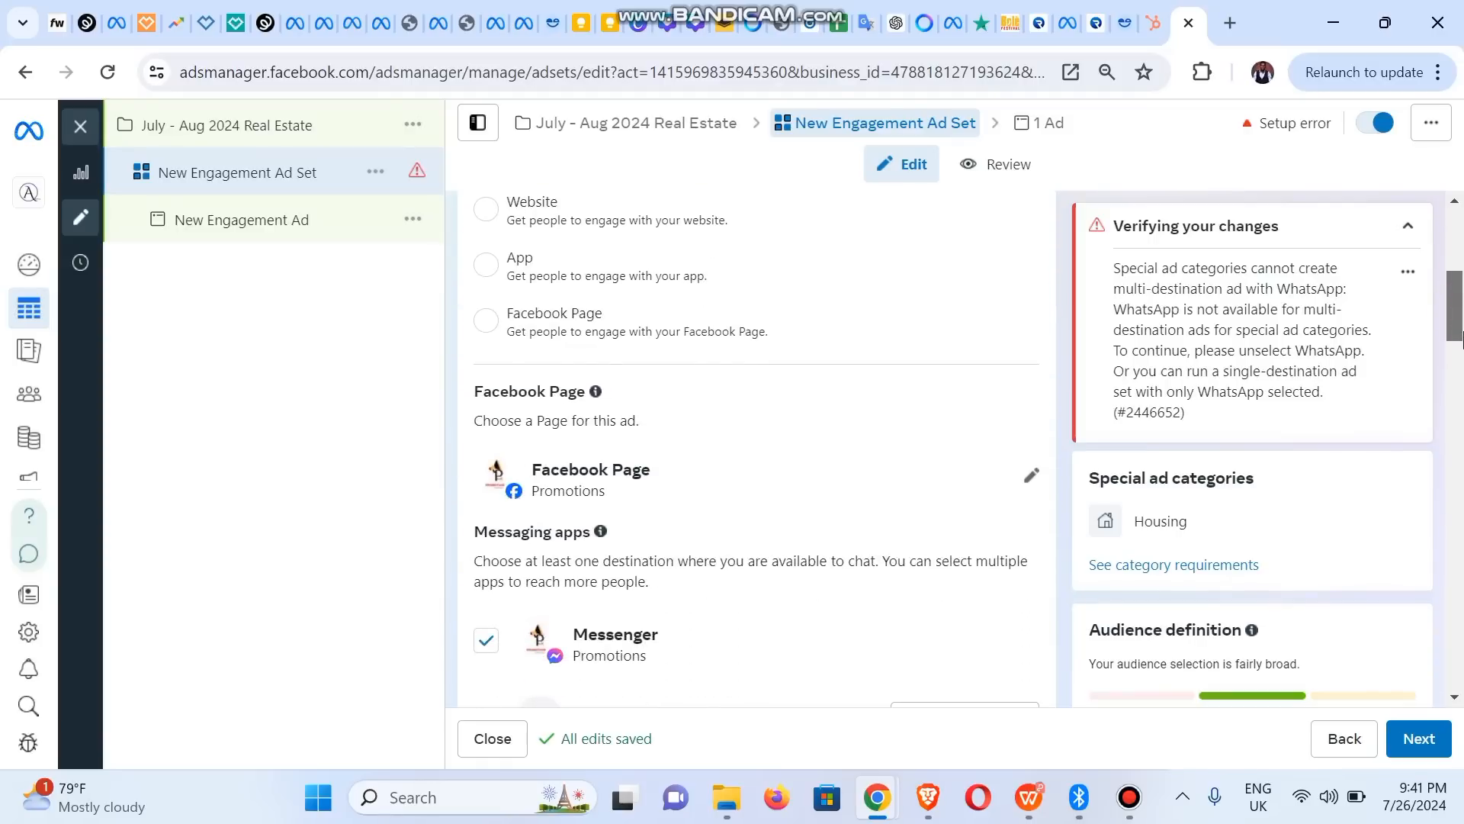
{"action": "left_click", "coordinate": [1037, 479]}
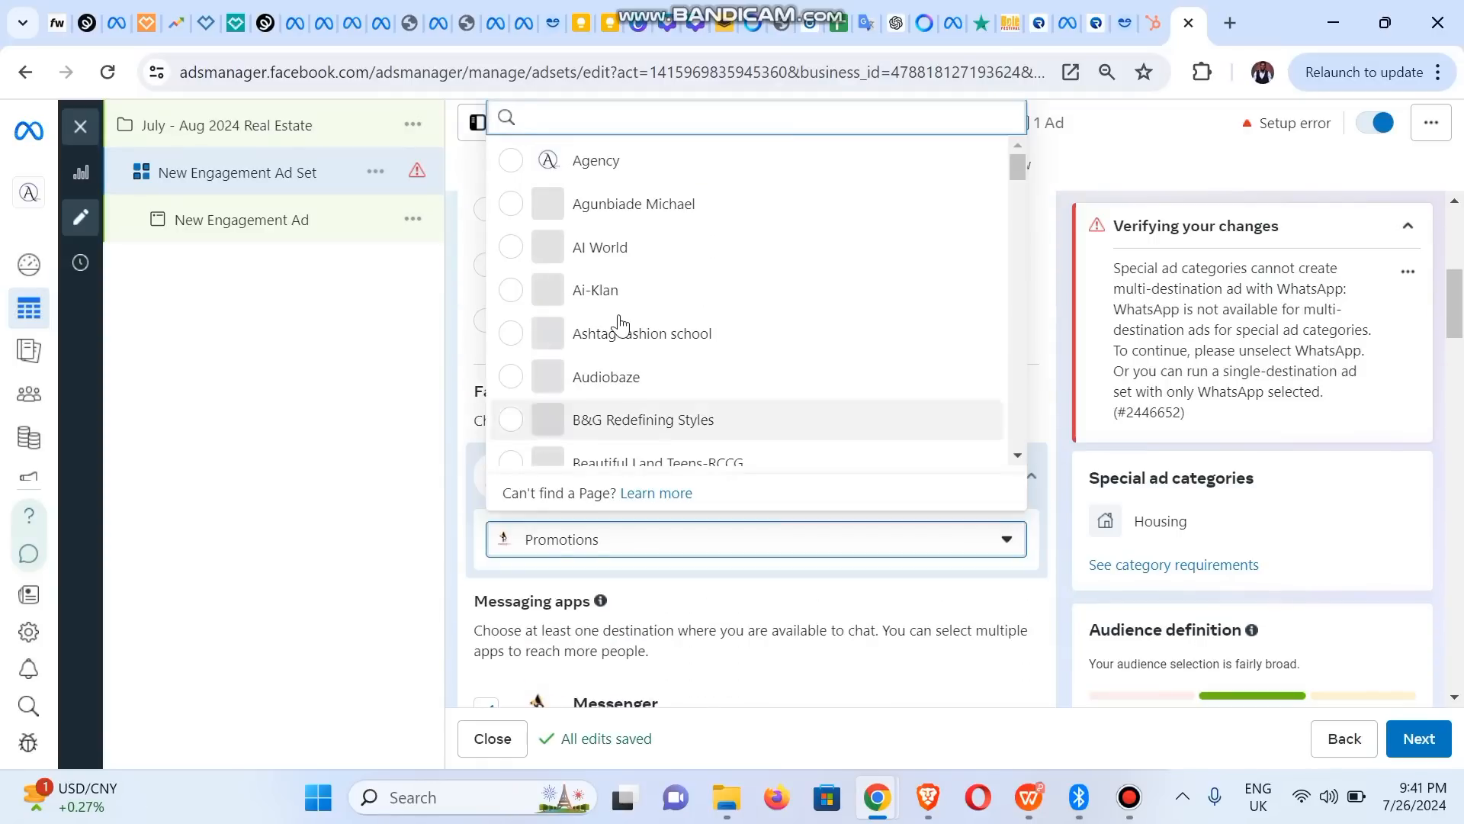
{"action": "type", "text": "real"}
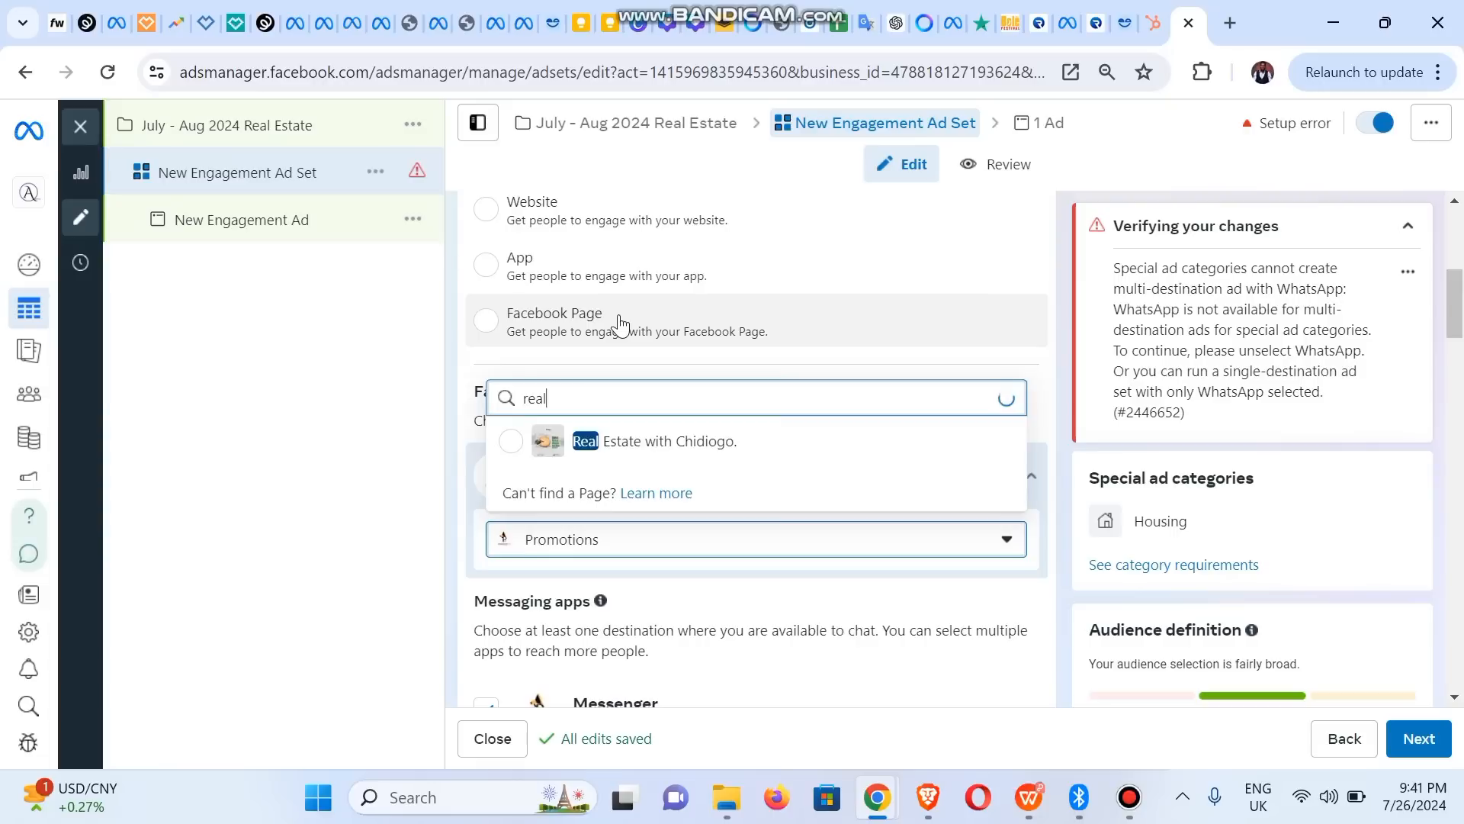
{"action": "left_click", "coordinate": [610, 442]}
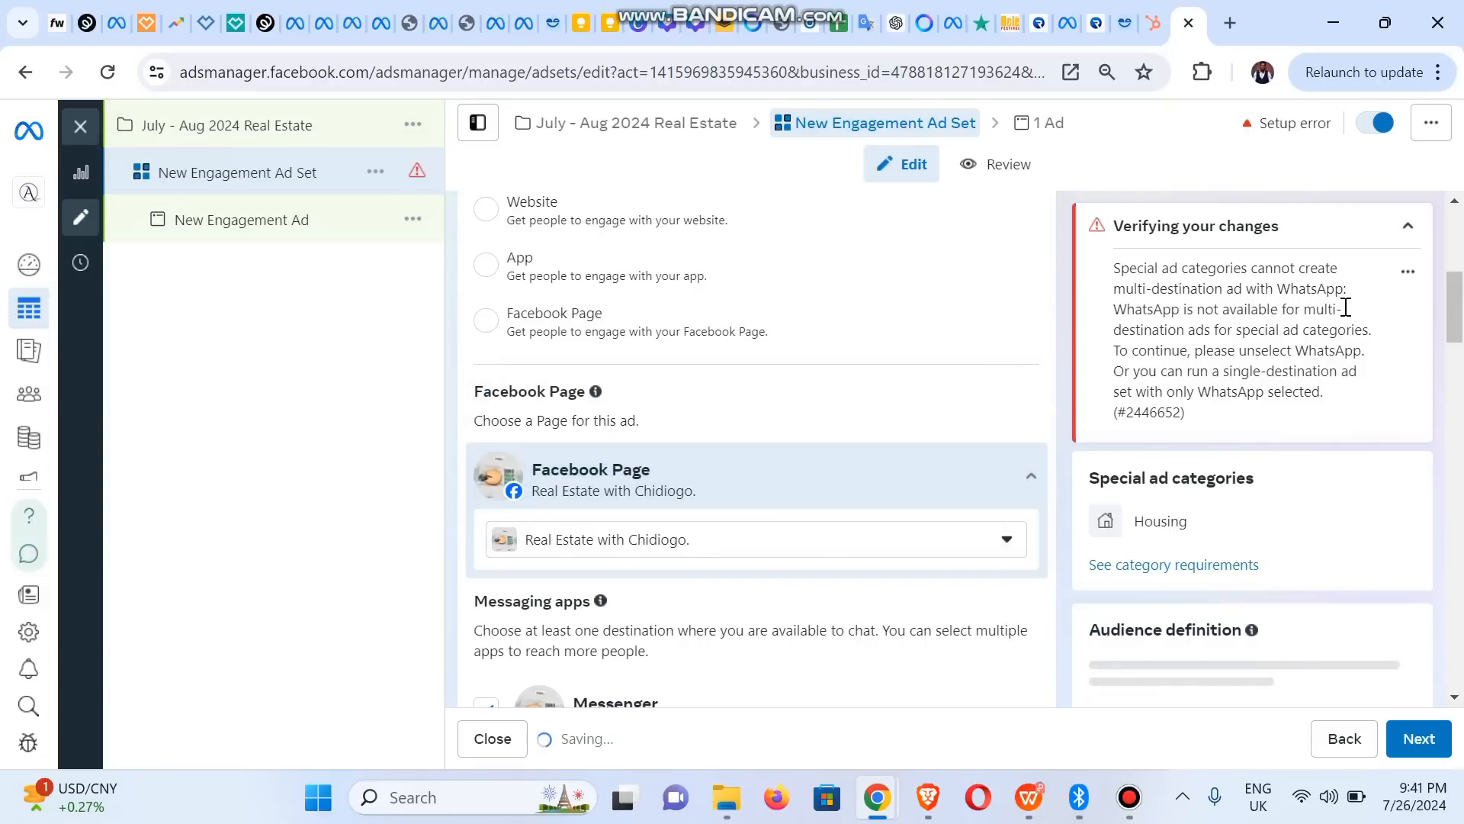
Deselect Messenger as a messaging destination so the ad set uses only WhatsApp.
{"action": "left_click_drag", "start_coordinate": [1458, 334], "coordinate": [1459, 374]}
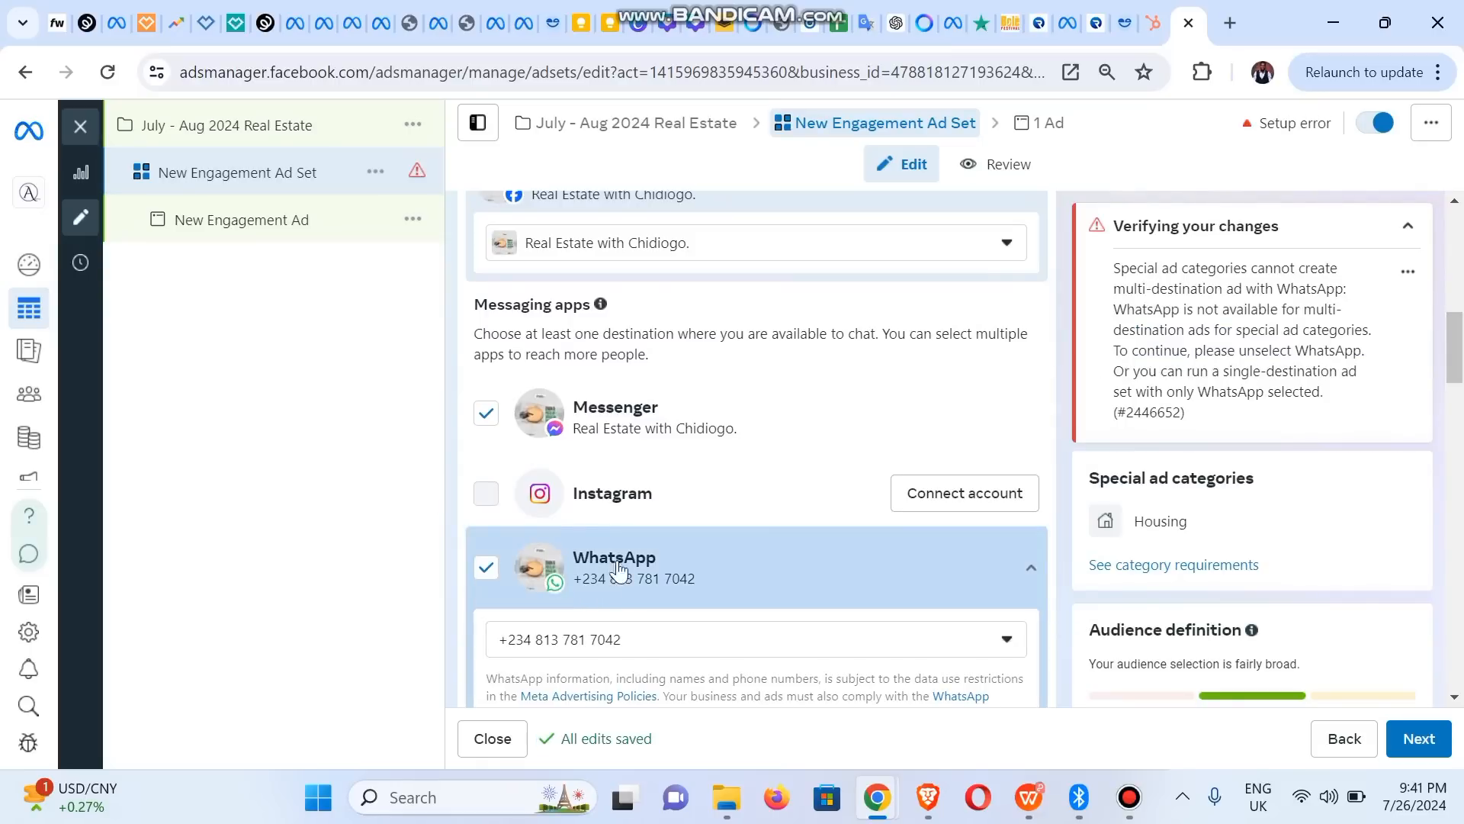
{"action": "left_click", "coordinate": [485, 422]}
{"action": "left_click", "coordinate": [485, 421]}
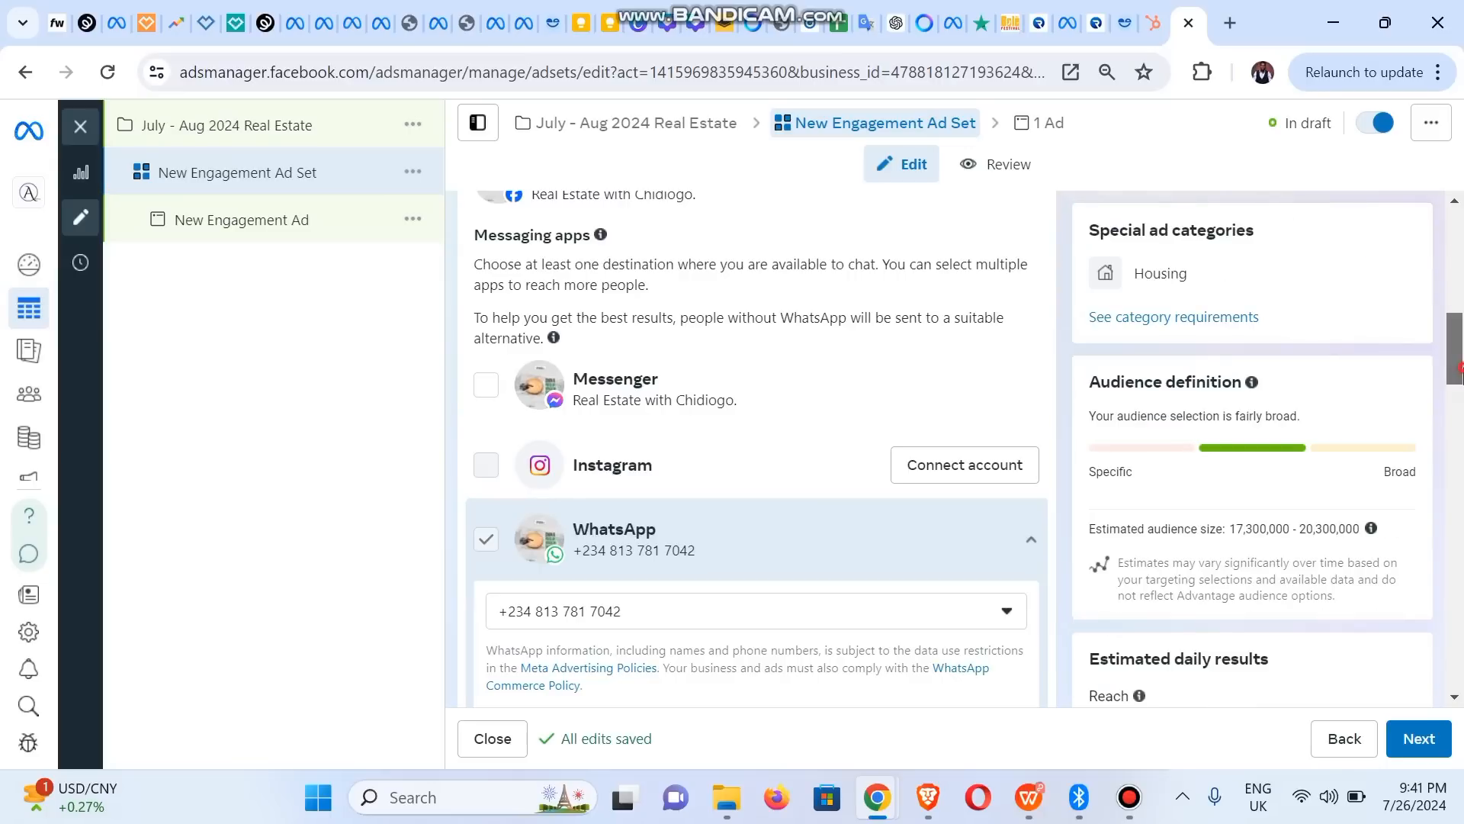
{"action": "left_click_drag", "start_coordinate": [1460, 373], "coordinate": [1460, 465]}
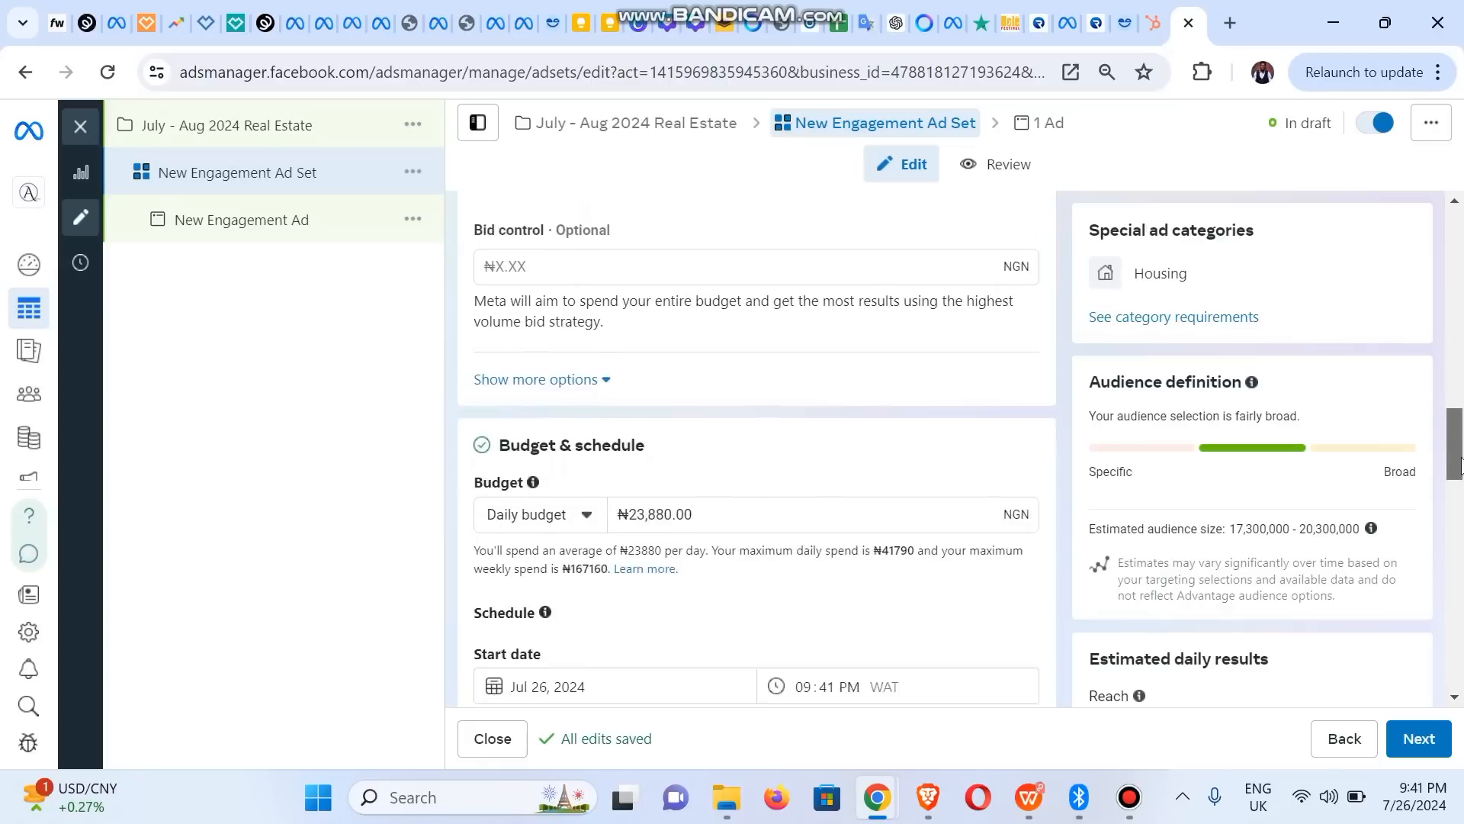
Set the ad set's daily budget to ₦3,000.
{"action": "left_click", "coordinate": [795, 497]}
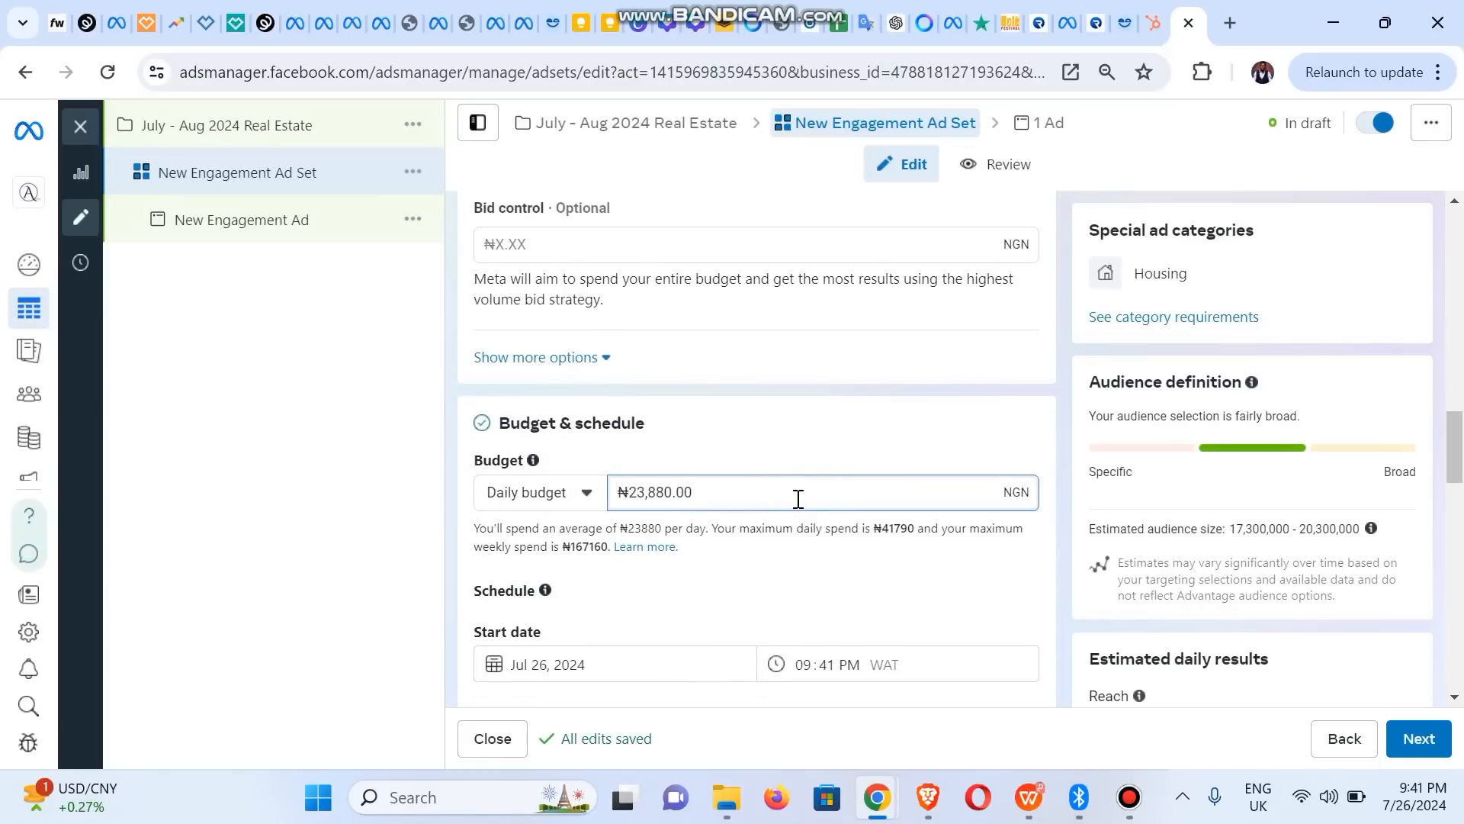
{"action": "key", "text": "ctrl+a"}
{"action": "type", "text": "3000"}
{"action": "left_click", "coordinate": [297, 496]}
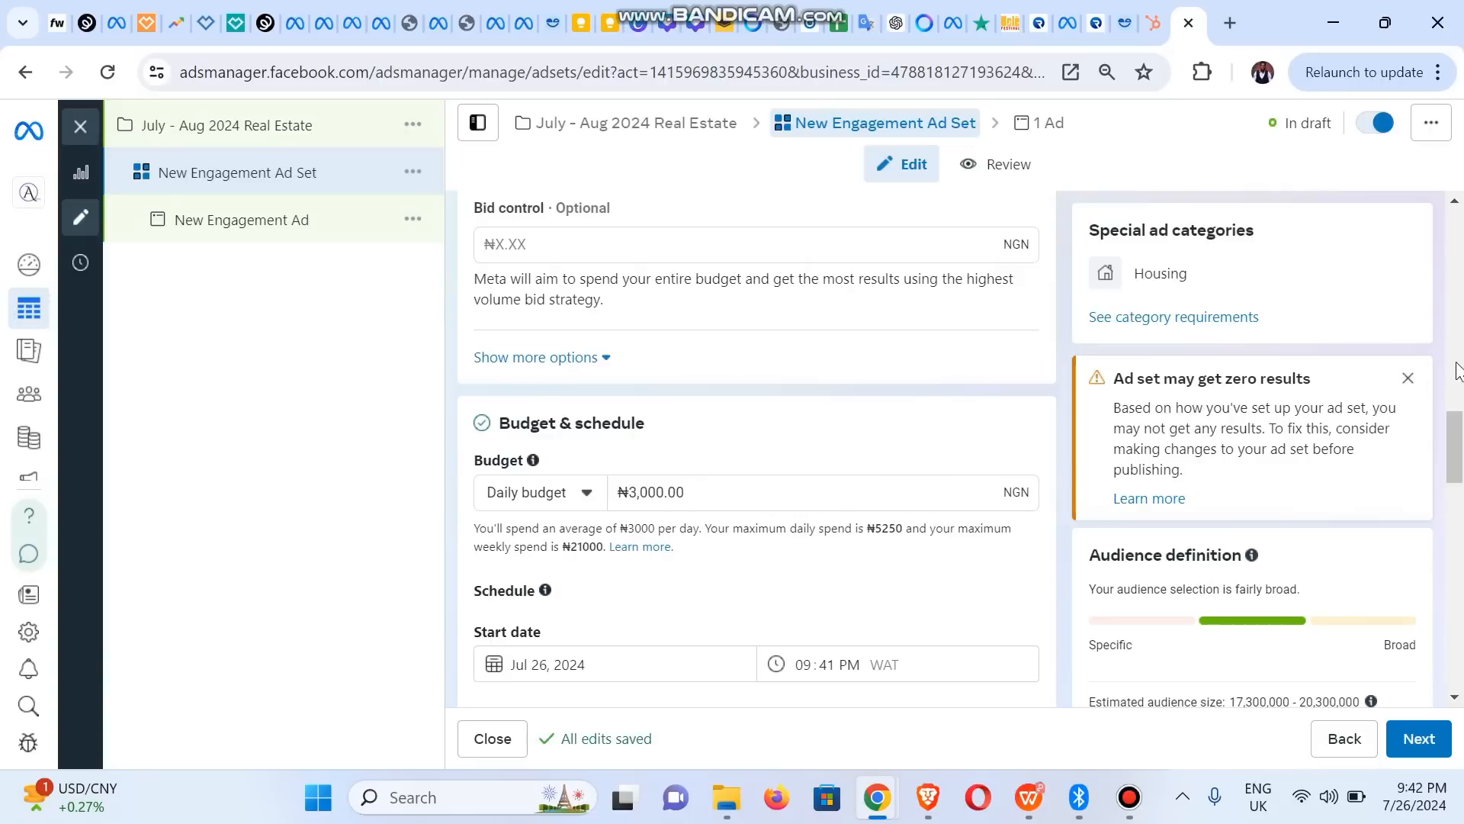
Schedule the ad set to start on Jul 27, 2024 at 07:00 AM.
{"action": "mouse_move", "coordinate": [1461, 429]}
{"action": "left_mouse_down"}
{"action": "mouse_move", "coordinate": [1461, 406]}
{"action": "mouse_move", "coordinate": [1461, 455]}
{"action": "left_mouse_up"}
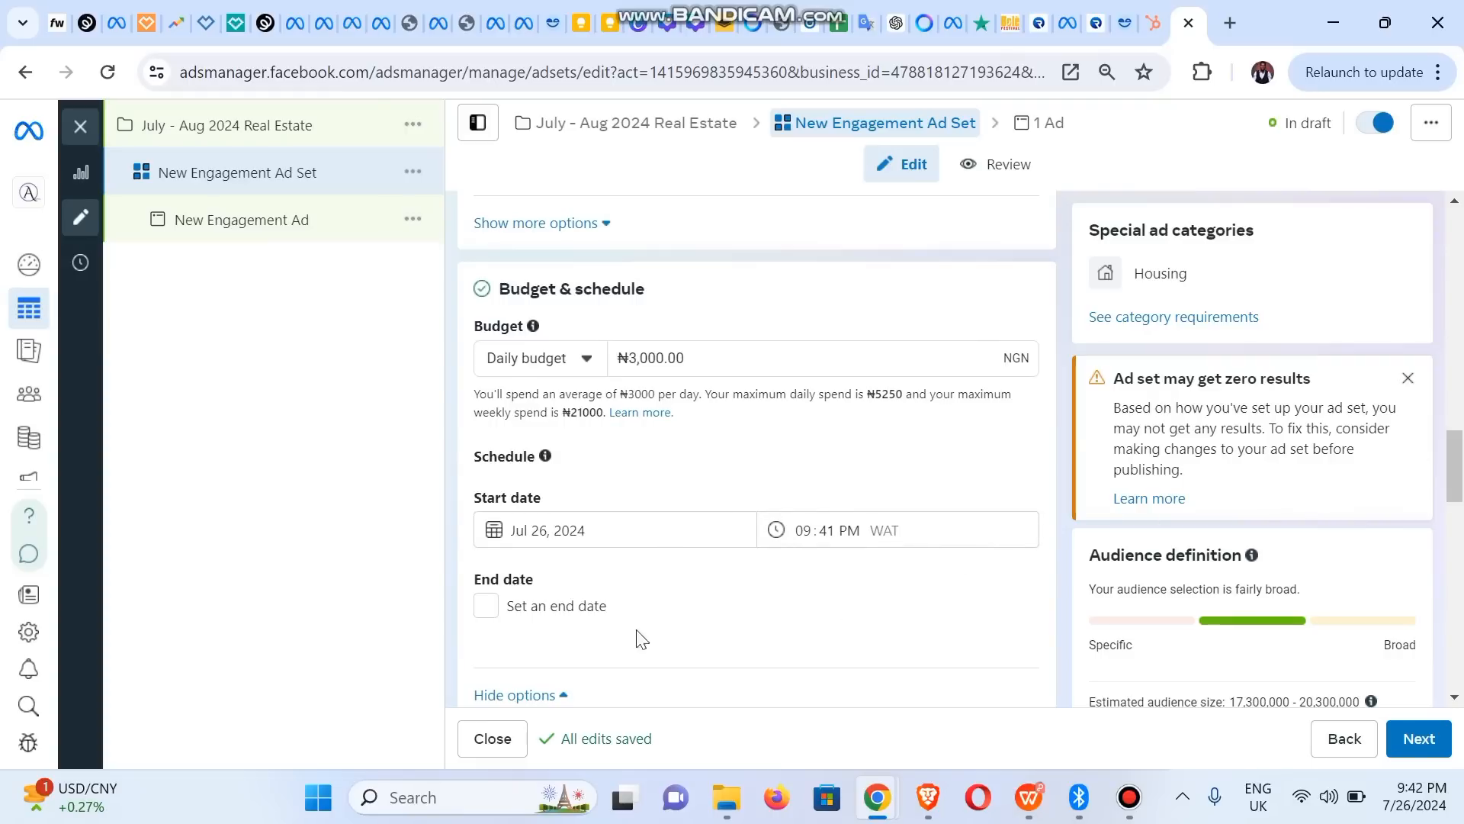
{"action": "left_click", "coordinate": [604, 526]}
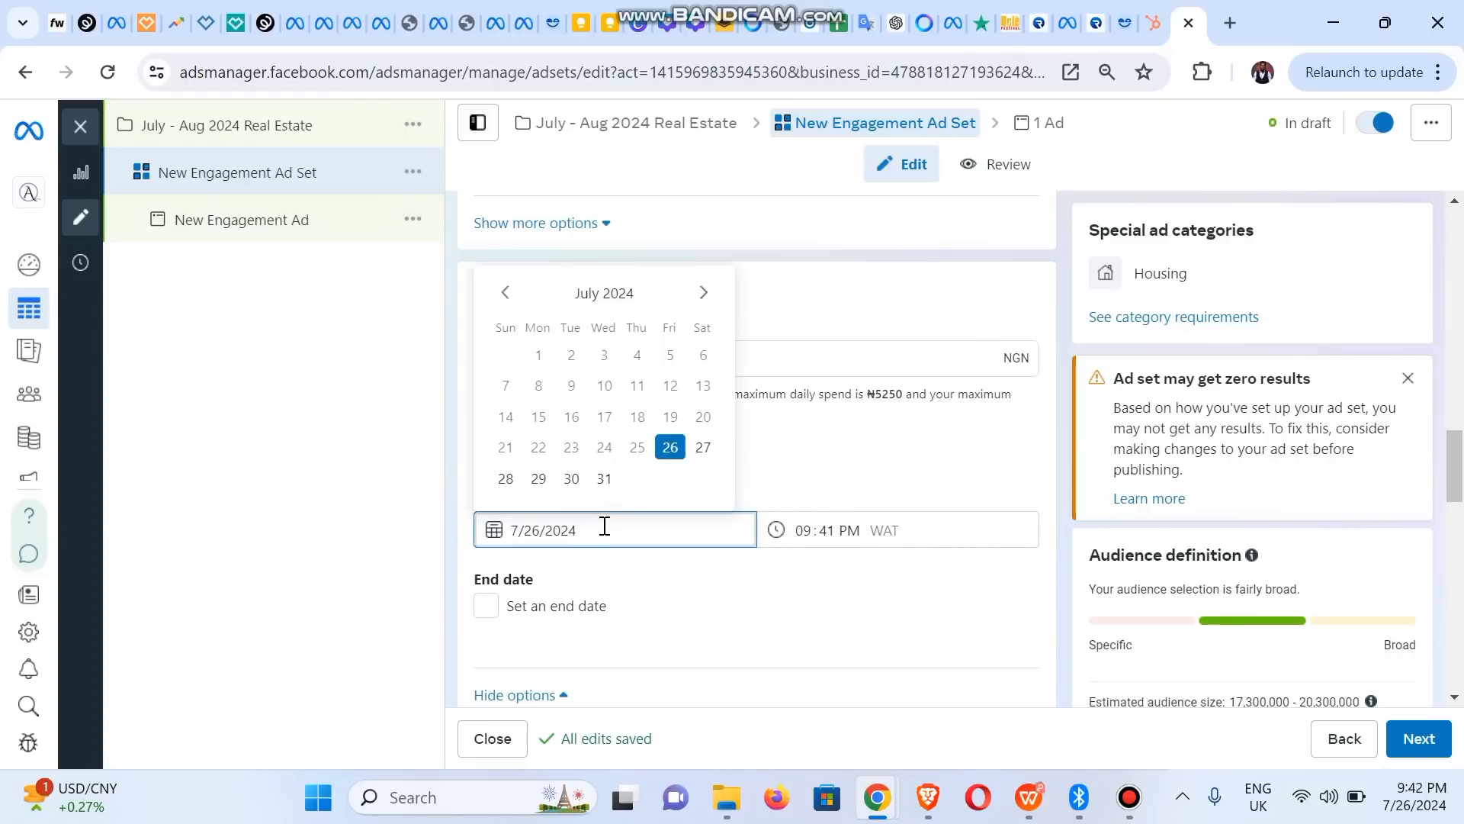
{"action": "left_click", "coordinate": [705, 450]}
{"action": "left_click", "coordinate": [703, 449]}
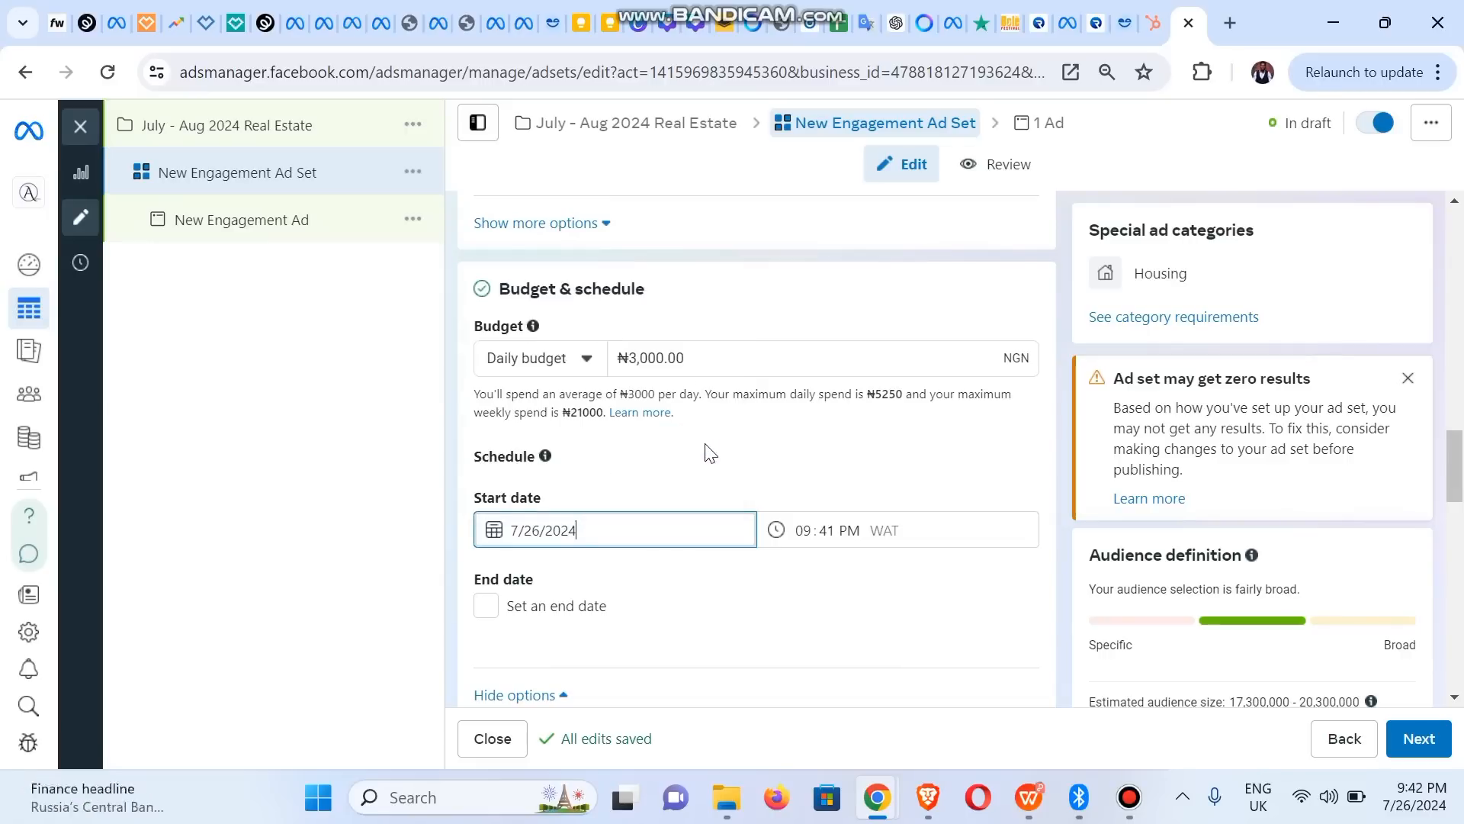
{"action": "left_click", "coordinate": [811, 530]}
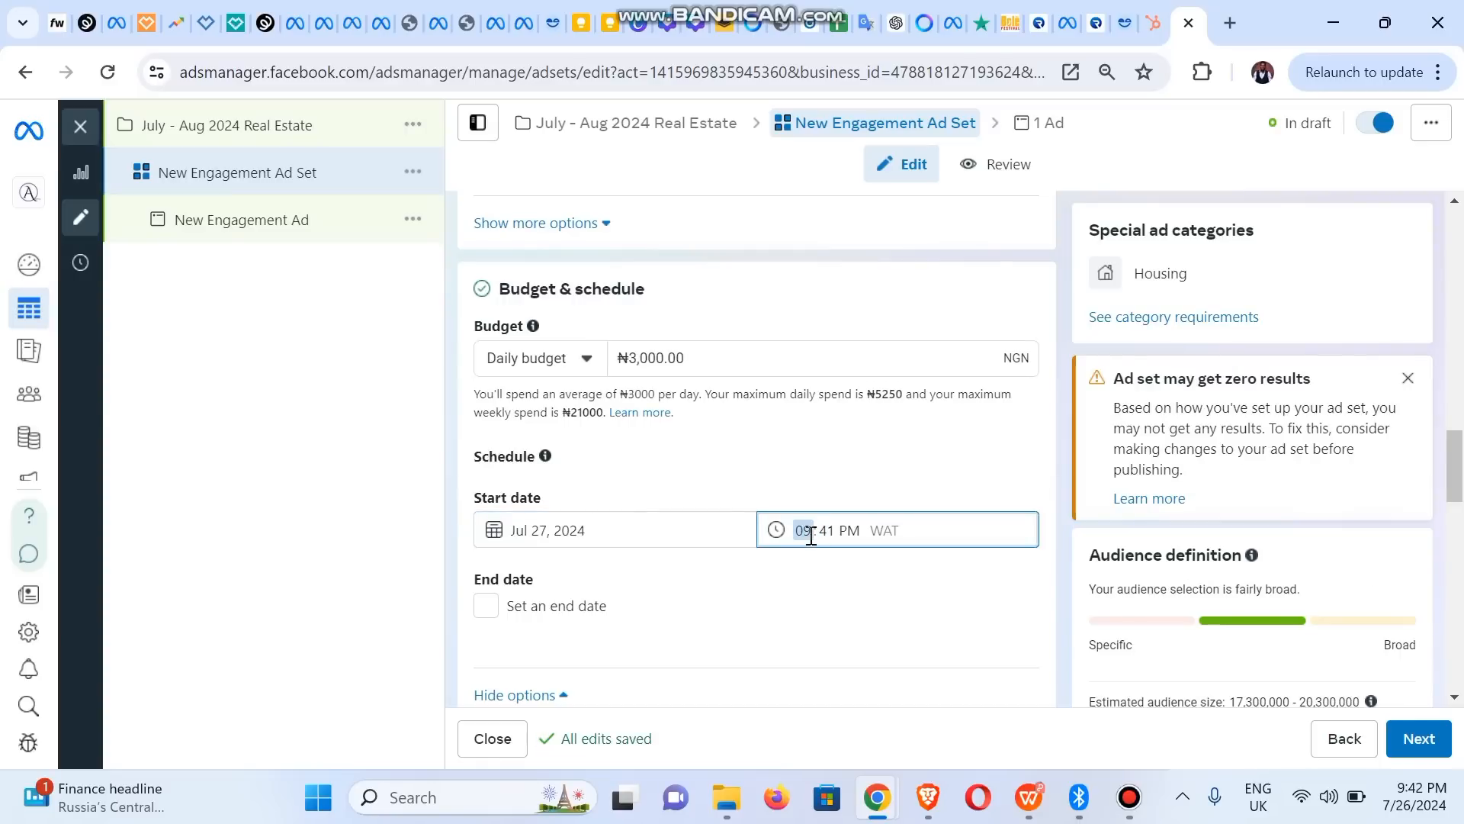
{"action": "key", "text": "Right"}
{"action": "key", "text": "Right"}
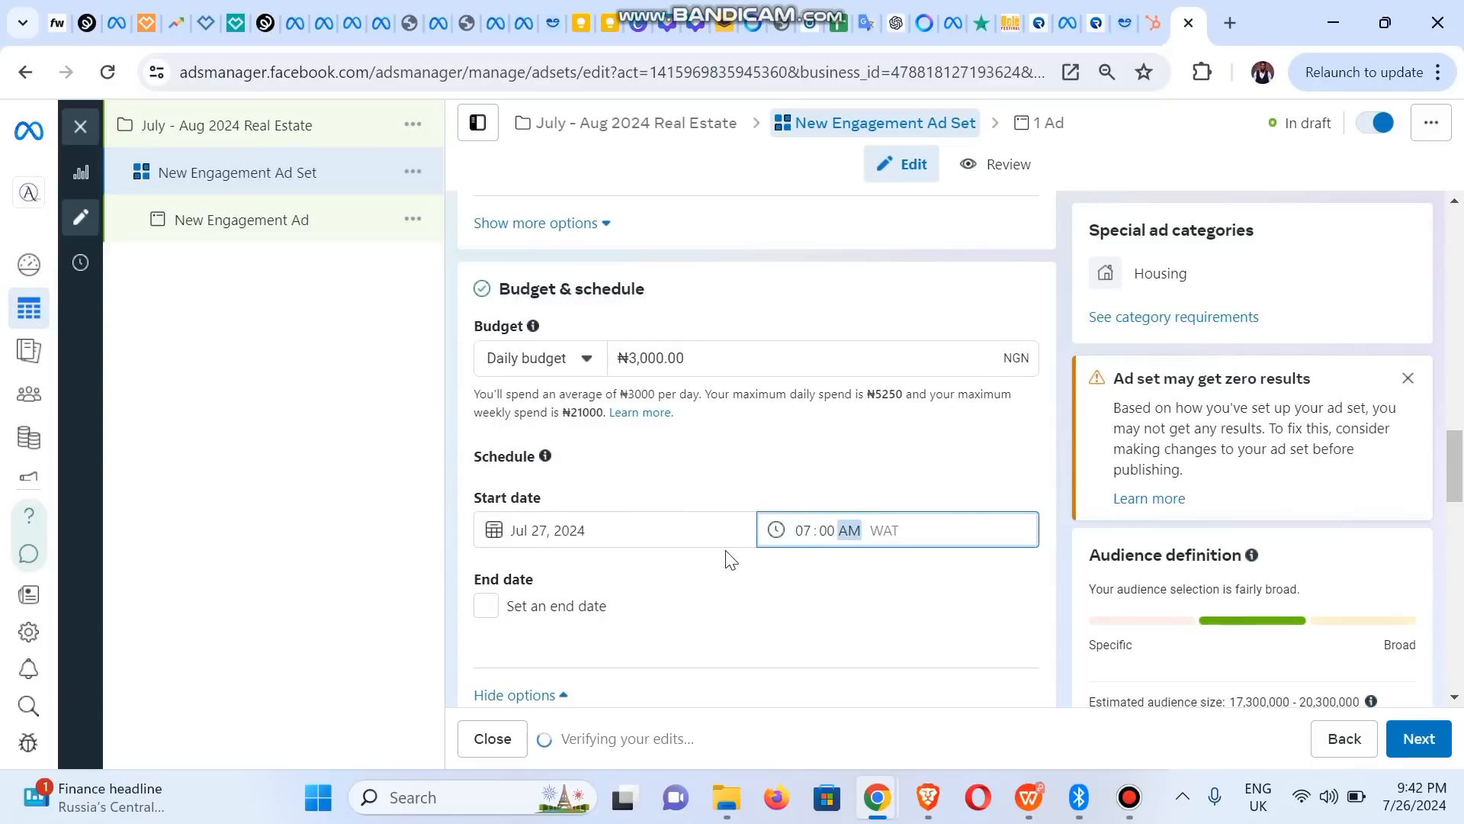
{"action": "left_click", "coordinate": [378, 522]}
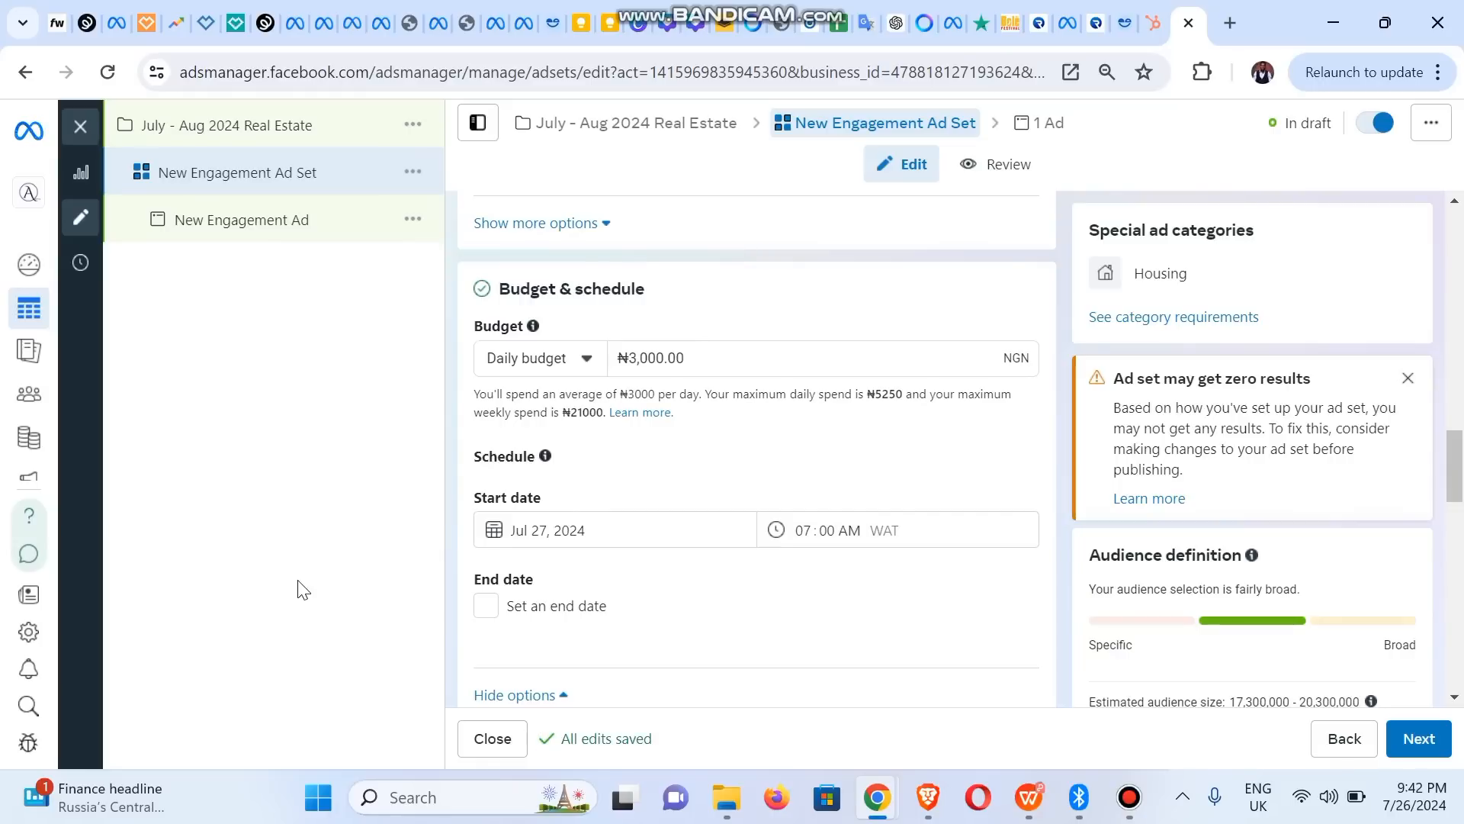
Add an end date of Aug 3, 2024 to the ad set's schedule and dismiss the budget scheduling suggestion.
{"action": "left_click", "coordinate": [486, 606]}
{"action": "left_click", "coordinate": [588, 652]}
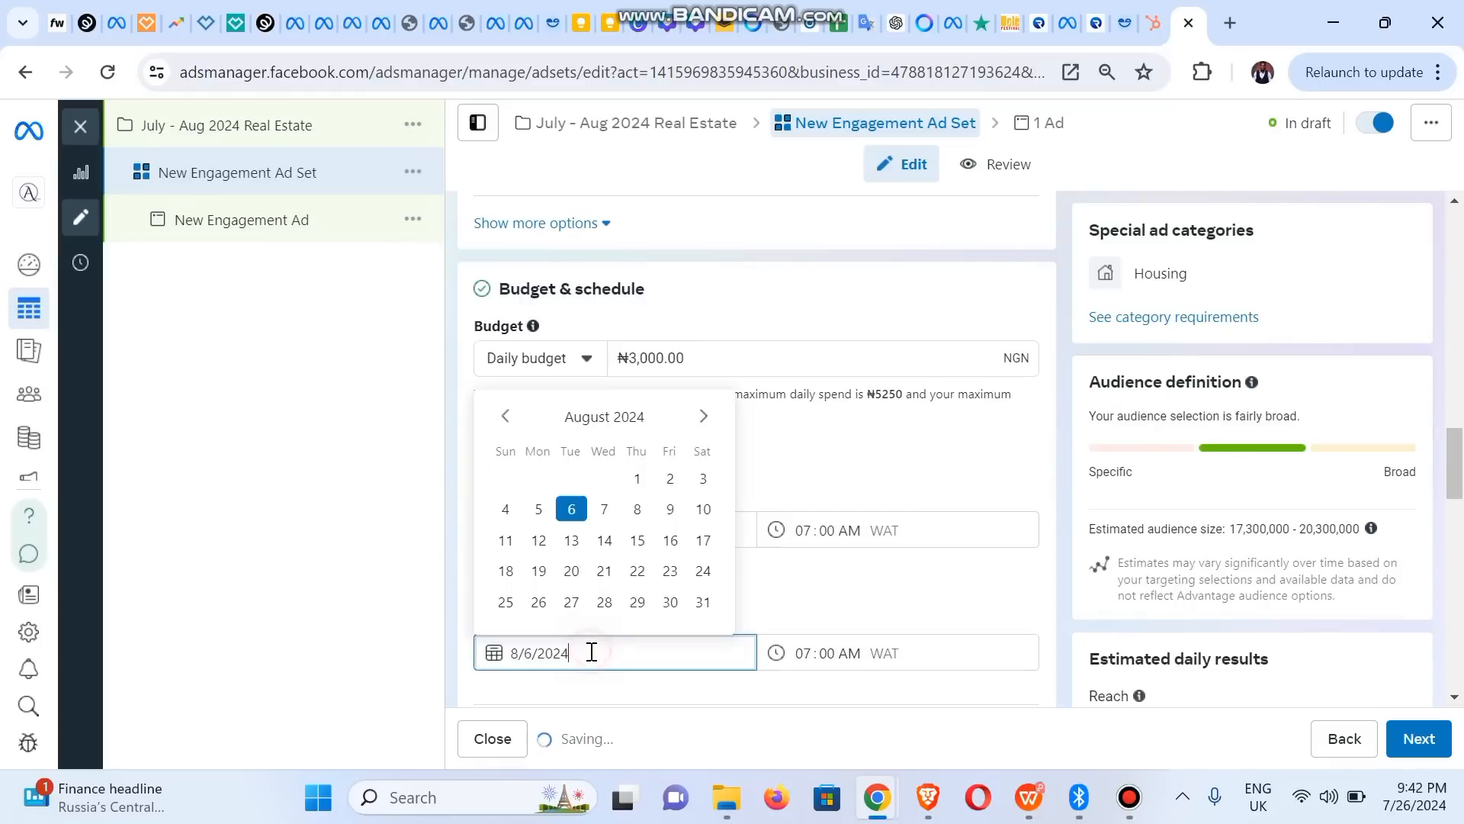
{"action": "left_click", "coordinate": [504, 416]}
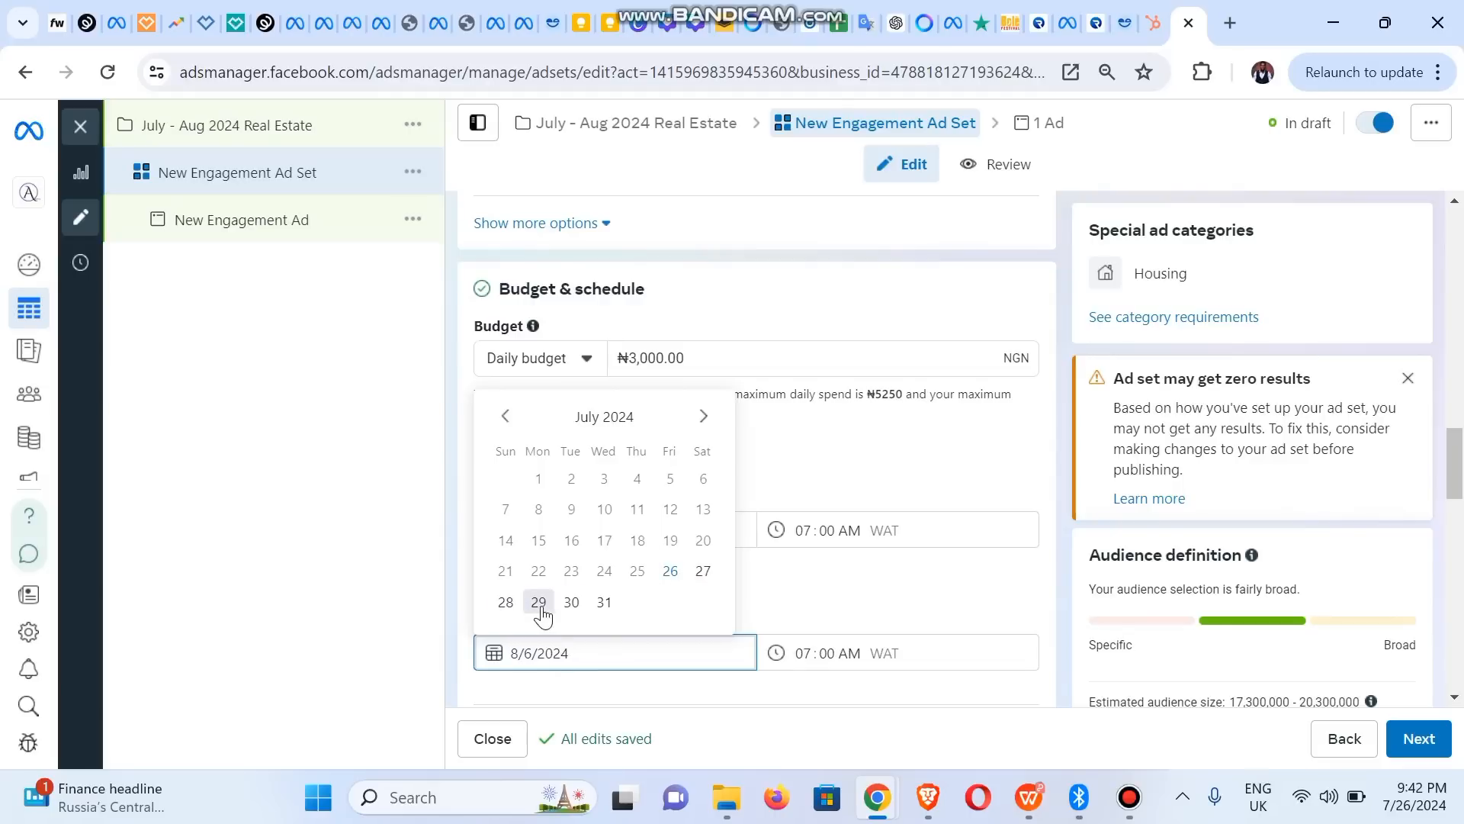
{"action": "left_click", "coordinate": [706, 417]}
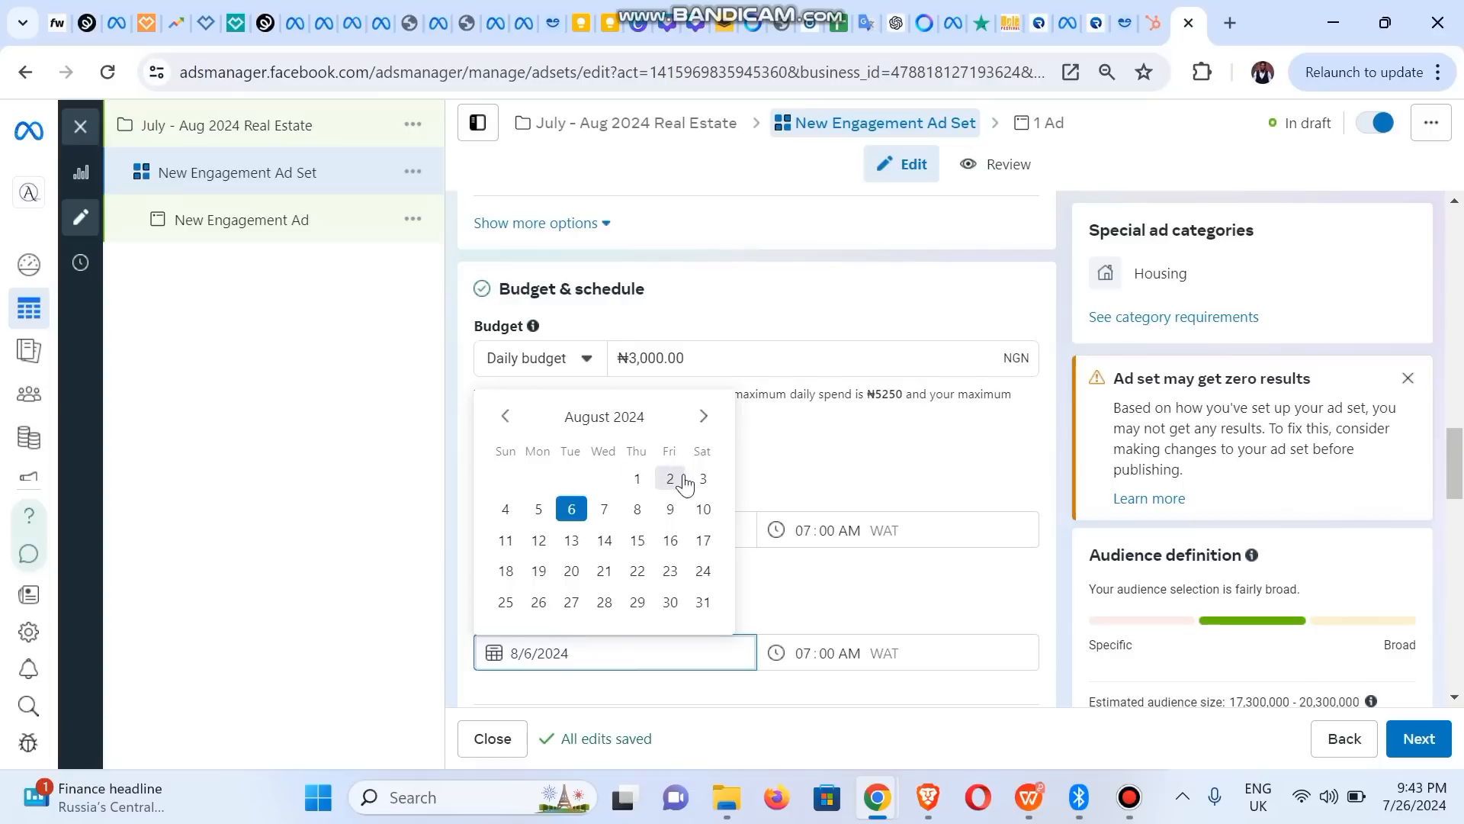
{"action": "left_click", "coordinate": [697, 479]}
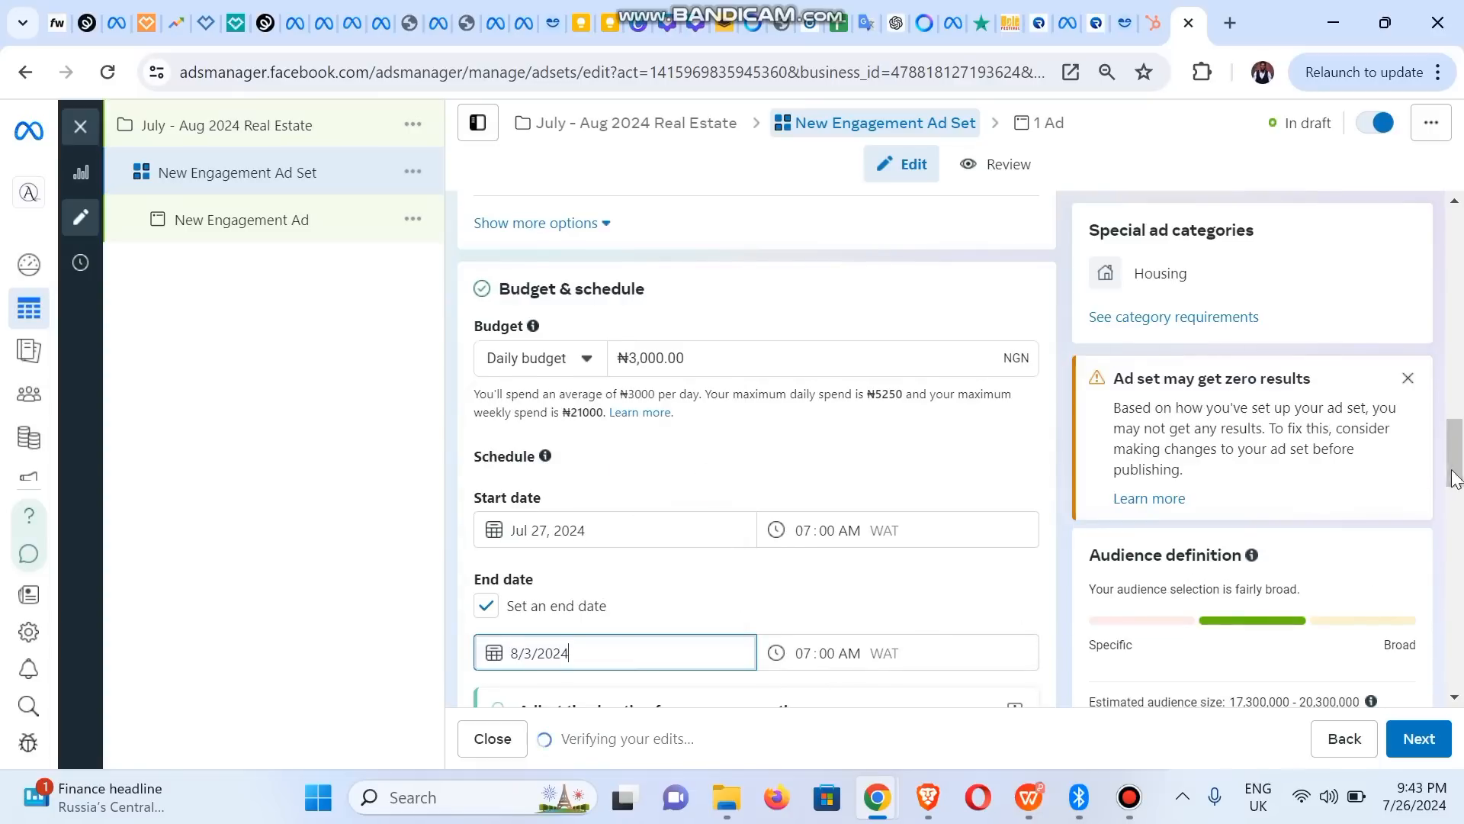
{"action": "left_click_drag", "start_coordinate": [1455, 478], "coordinate": [1461, 543]}
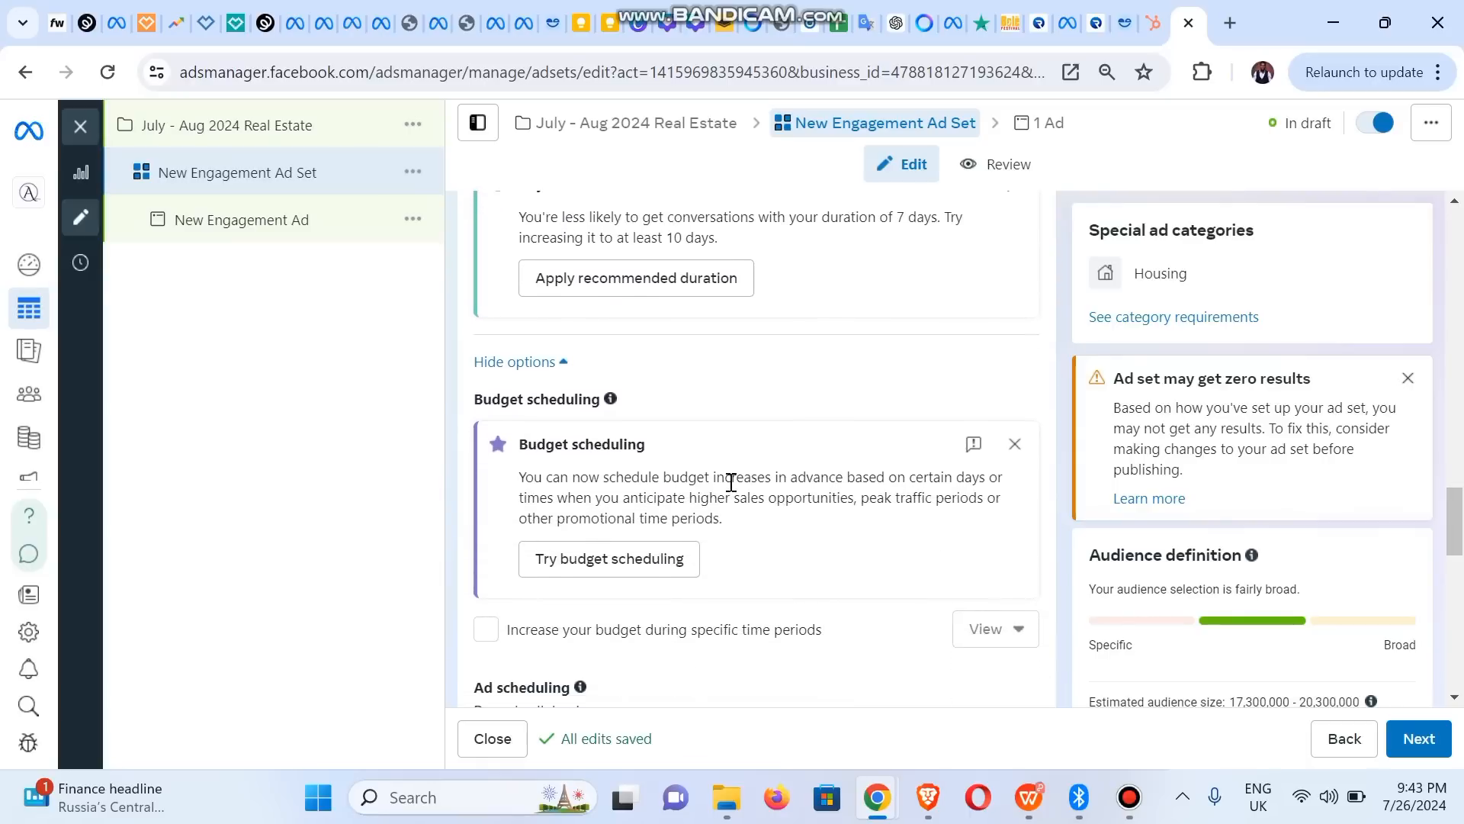
{"action": "left_click", "coordinate": [1016, 446]}
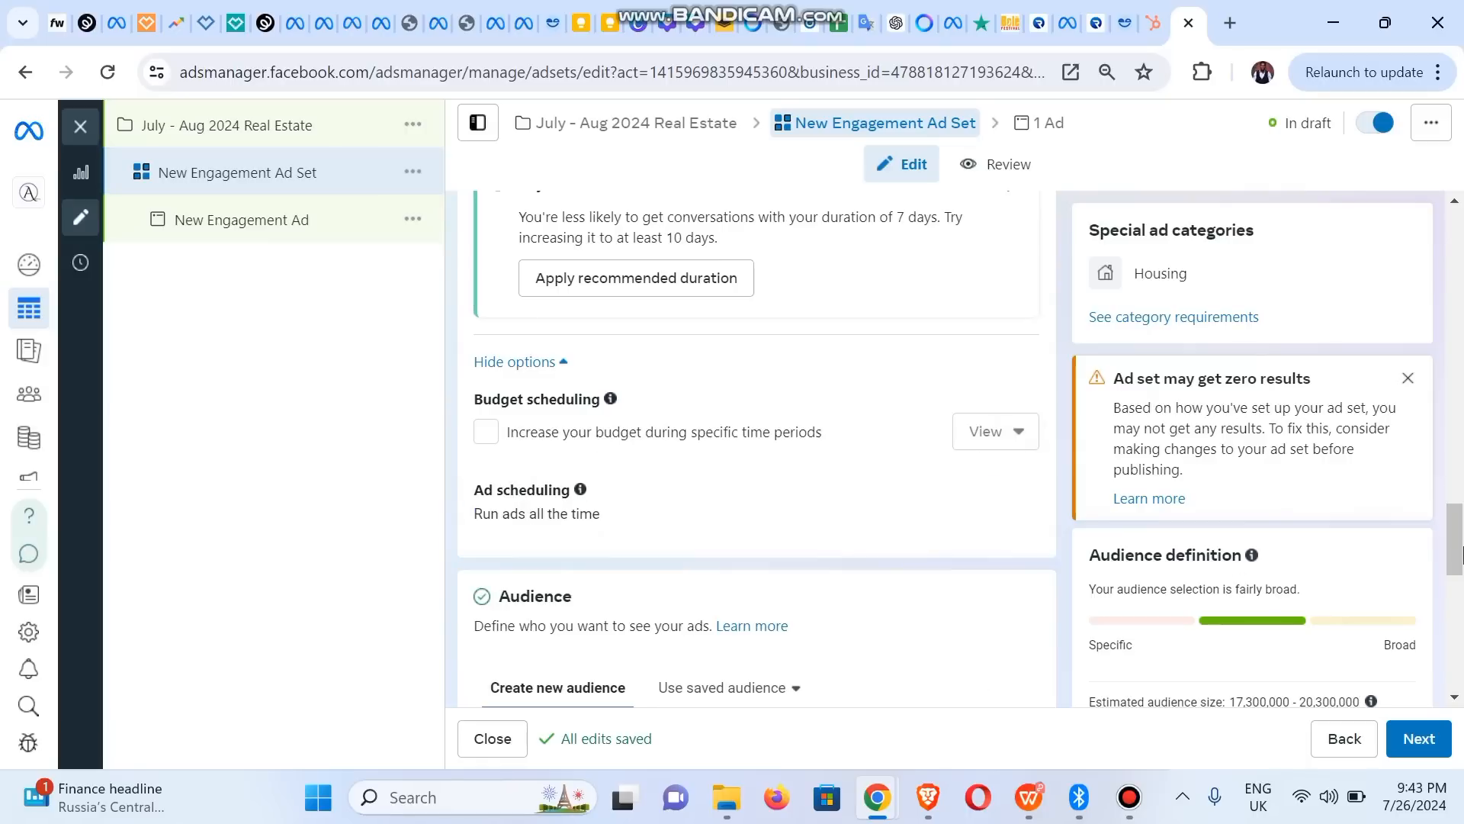
Narrow the audience locations from all of Nigeria to the cities Abuja, Federal Capital Territory and Port Harcourt, Rivers State.
{"action": "left_click_drag", "start_coordinate": [1456, 538], "coordinate": [1458, 603]}
{"action": "mouse_move", "coordinate": [907, 472]}
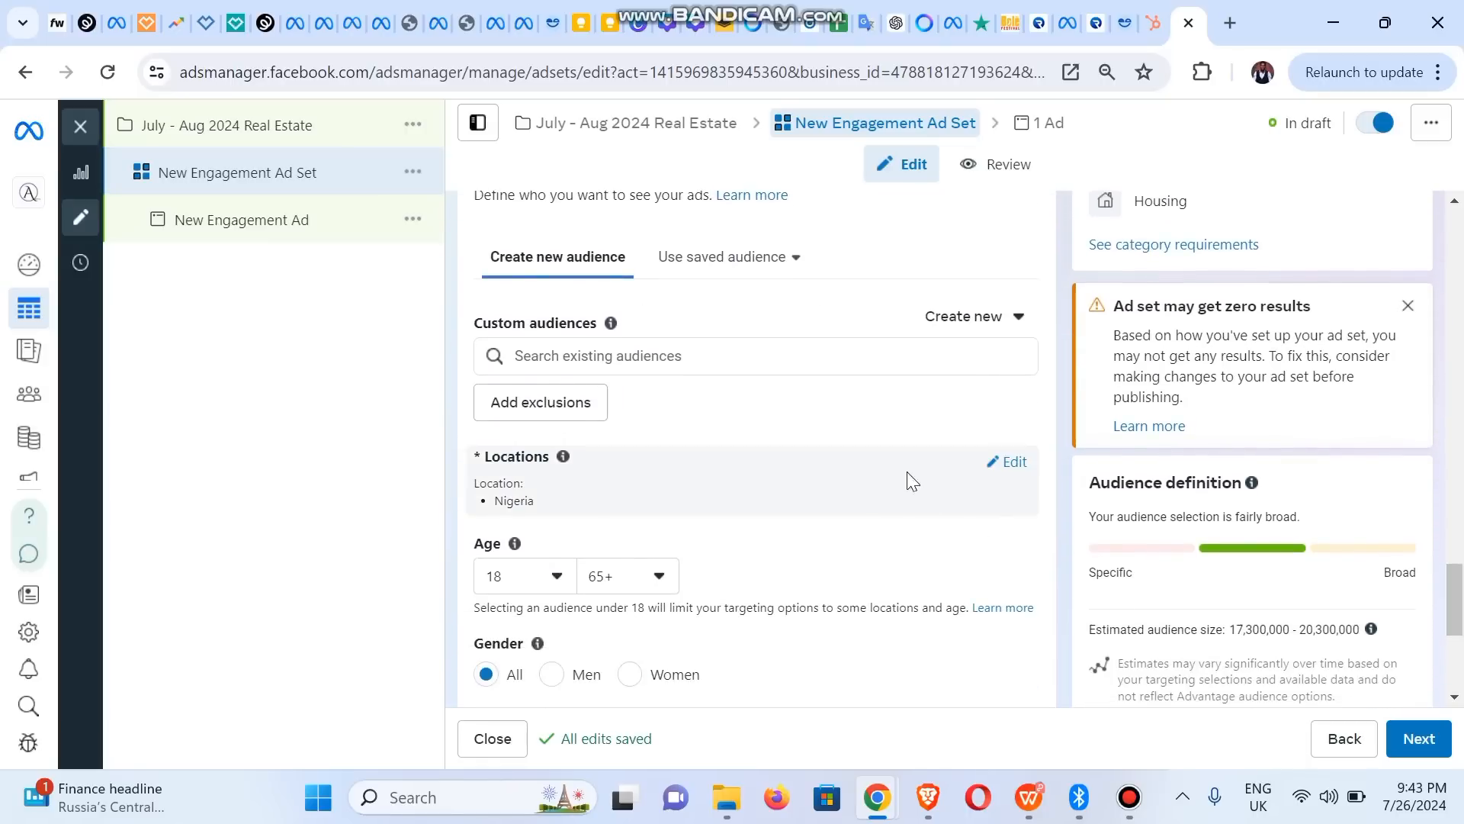
{"action": "left_click", "coordinate": [1011, 462]}
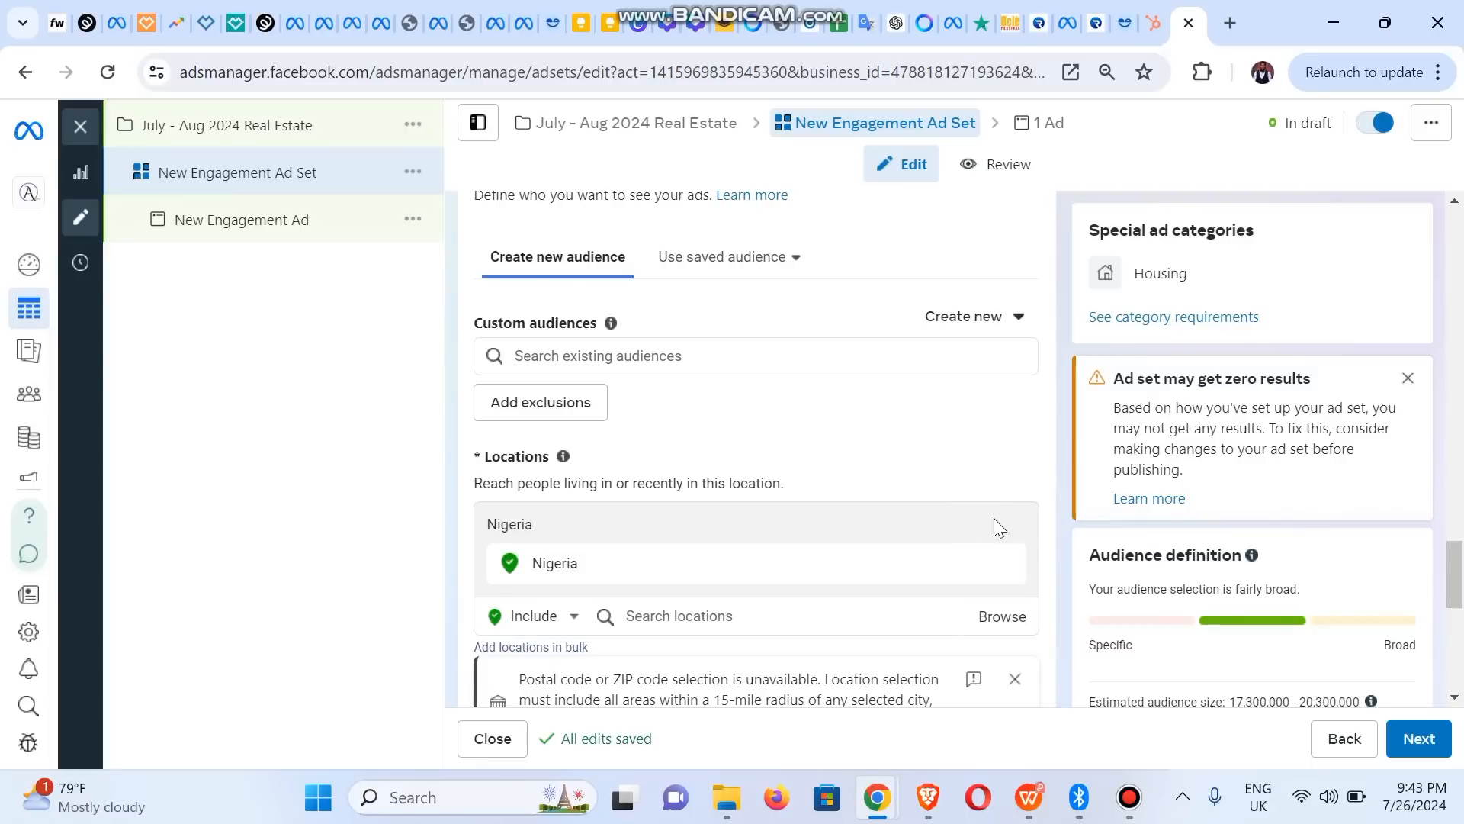
{"action": "left_click", "coordinate": [749, 616]}
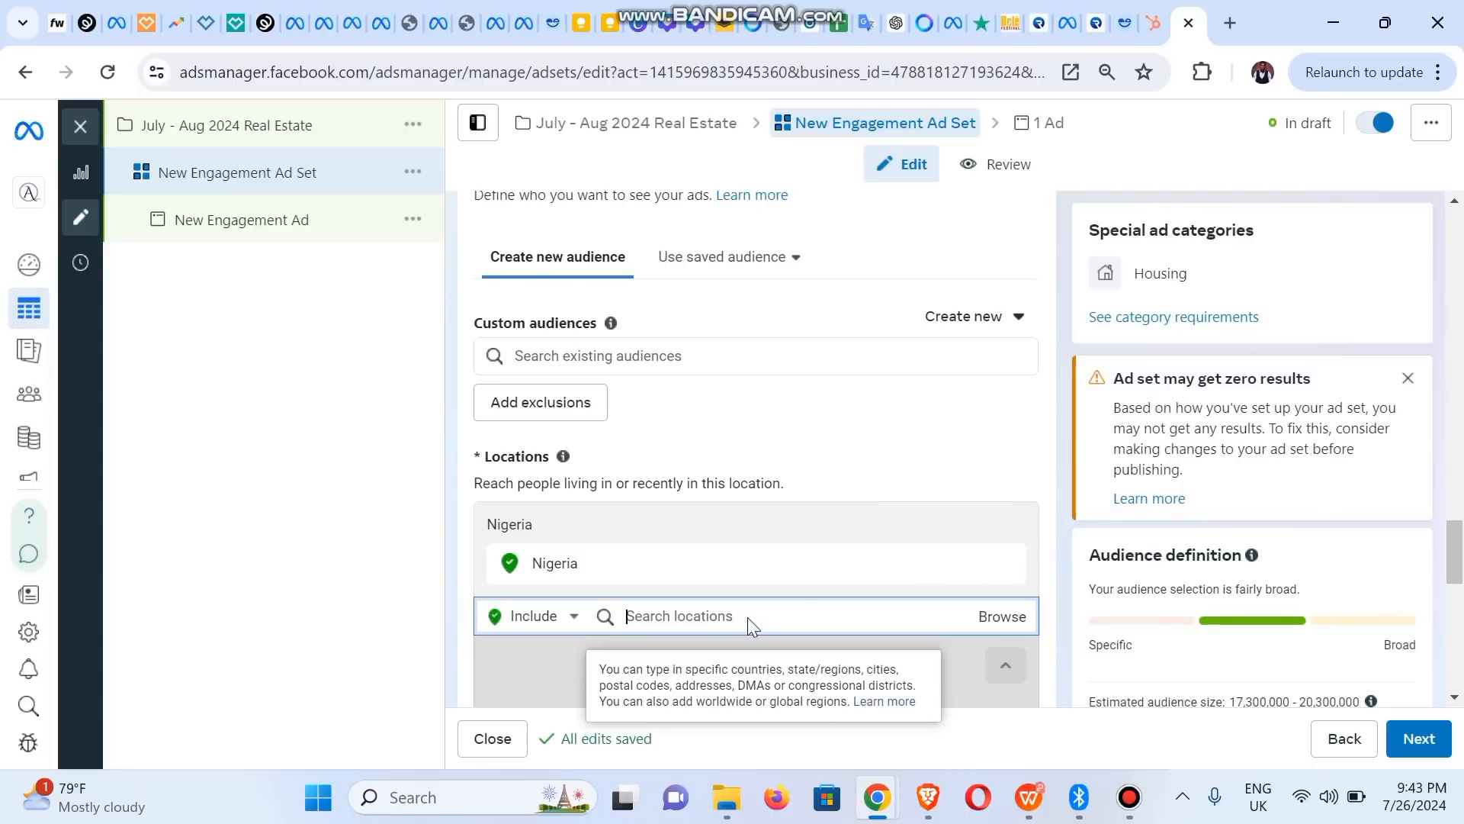
{"action": "type", "text": "Abuja"}
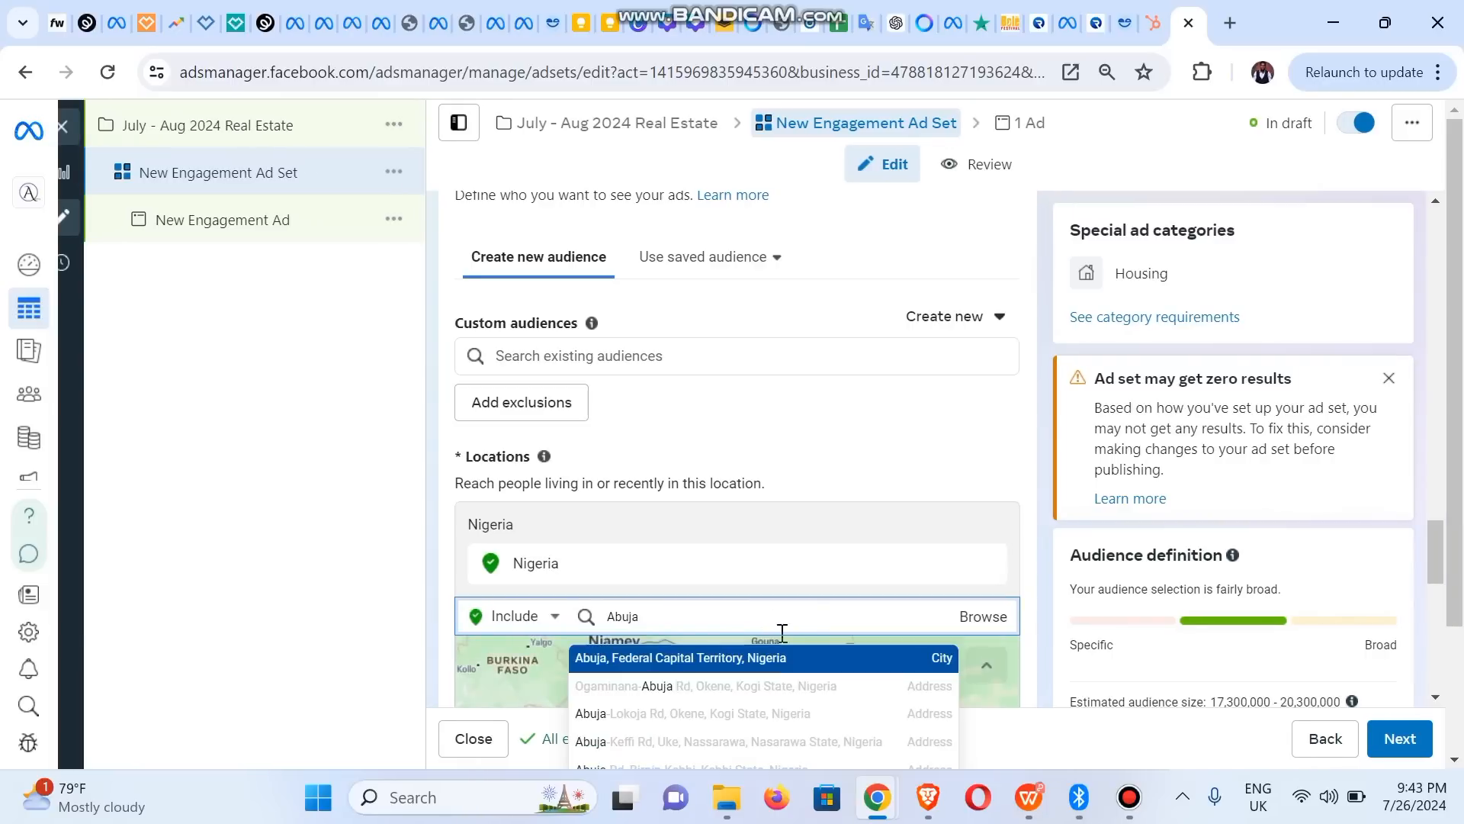
{"action": "left_click", "coordinate": [731, 661]}
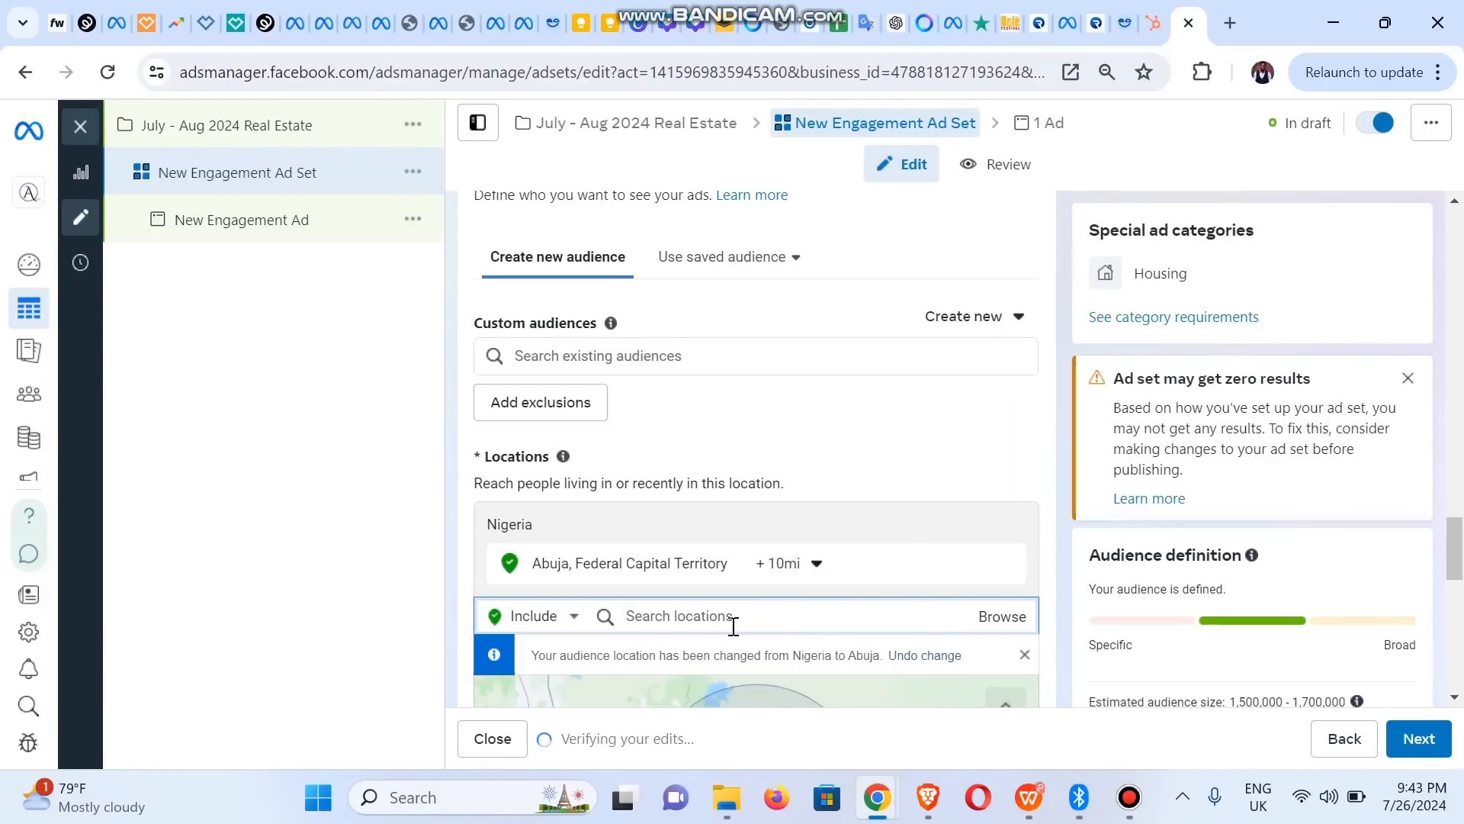
{"action": "type", "text": "port har"}
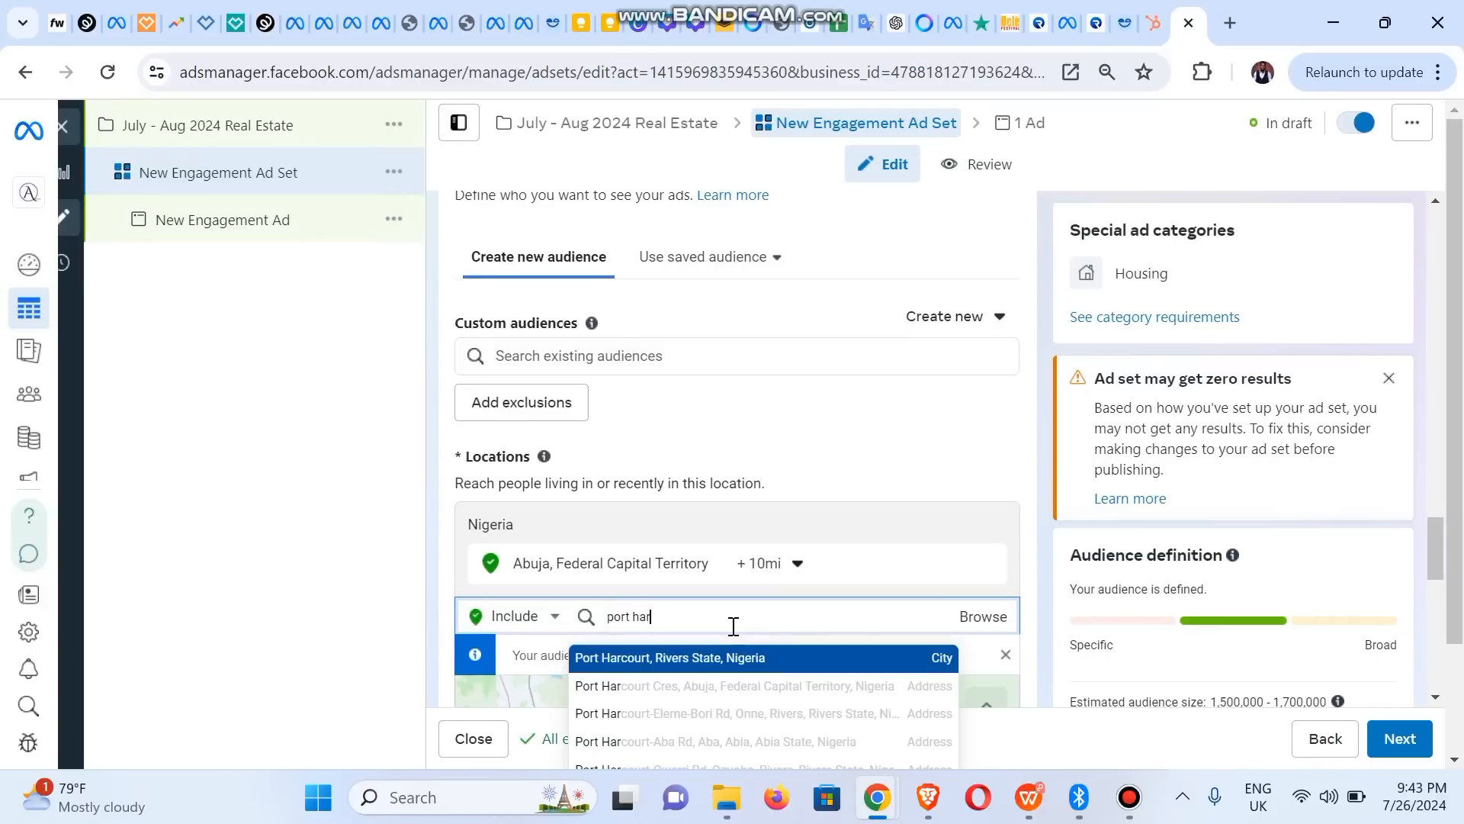
{"action": "left_click", "coordinate": [761, 656]}
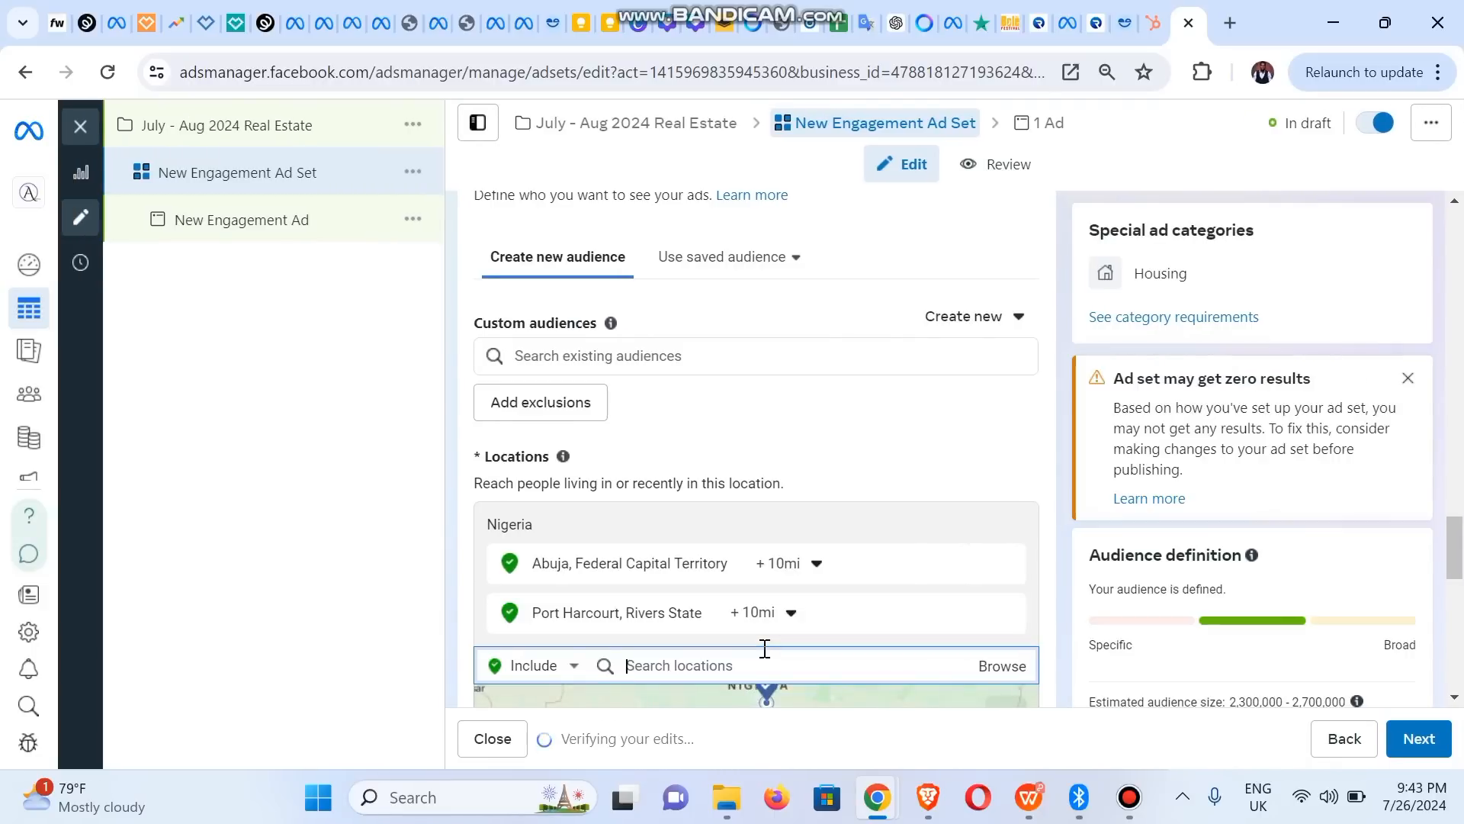
Set the audience's minimum age to 30.
{"action": "left_click_drag", "start_coordinate": [1458, 572], "coordinate": [1463, 652]}
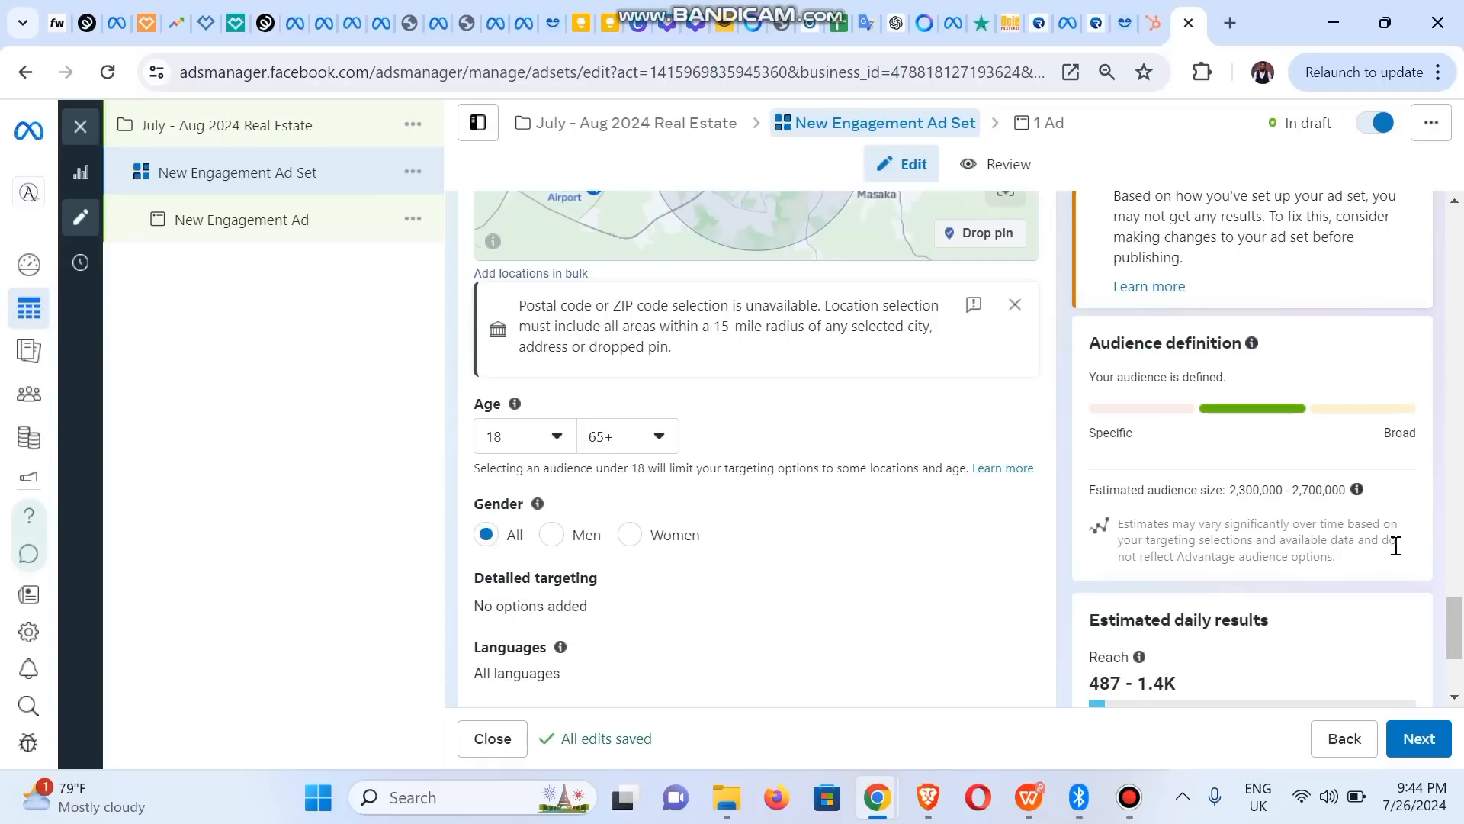
{"action": "left_click", "coordinate": [558, 438]}
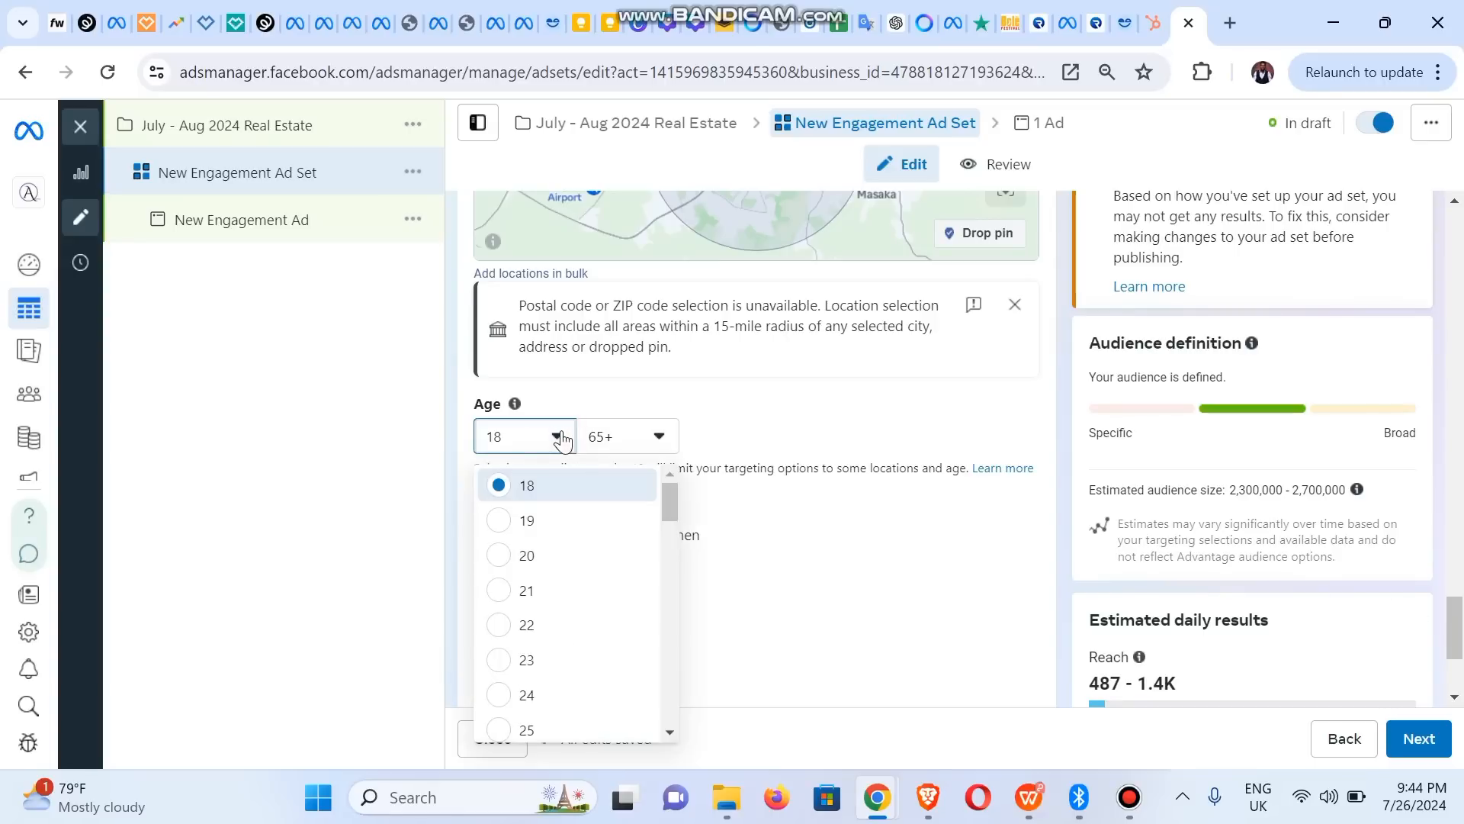
{"action": "left_click_drag", "start_coordinate": [670, 521], "coordinate": [671, 557]}
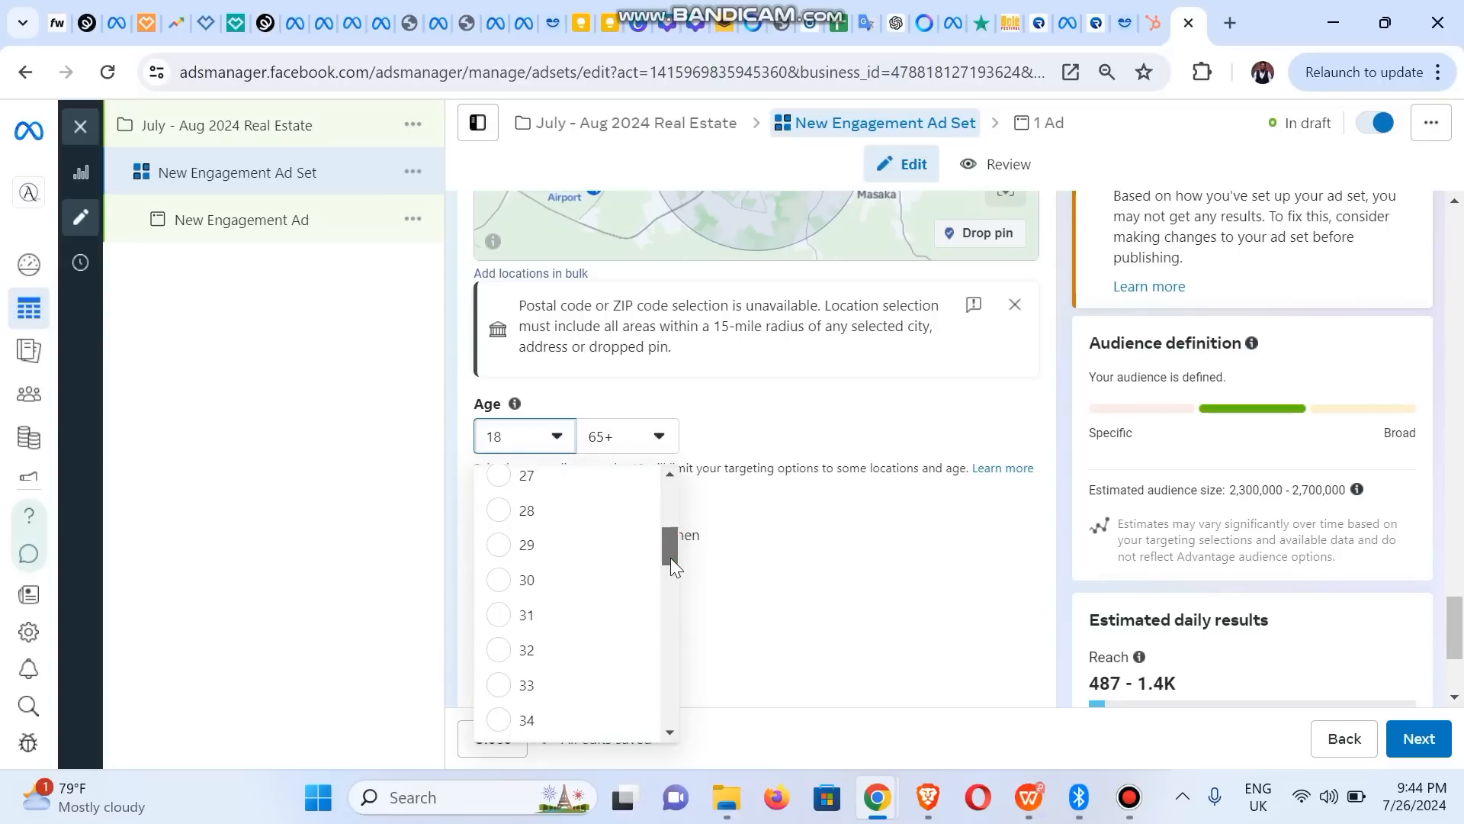
{"action": "left_click", "coordinate": [493, 584]}
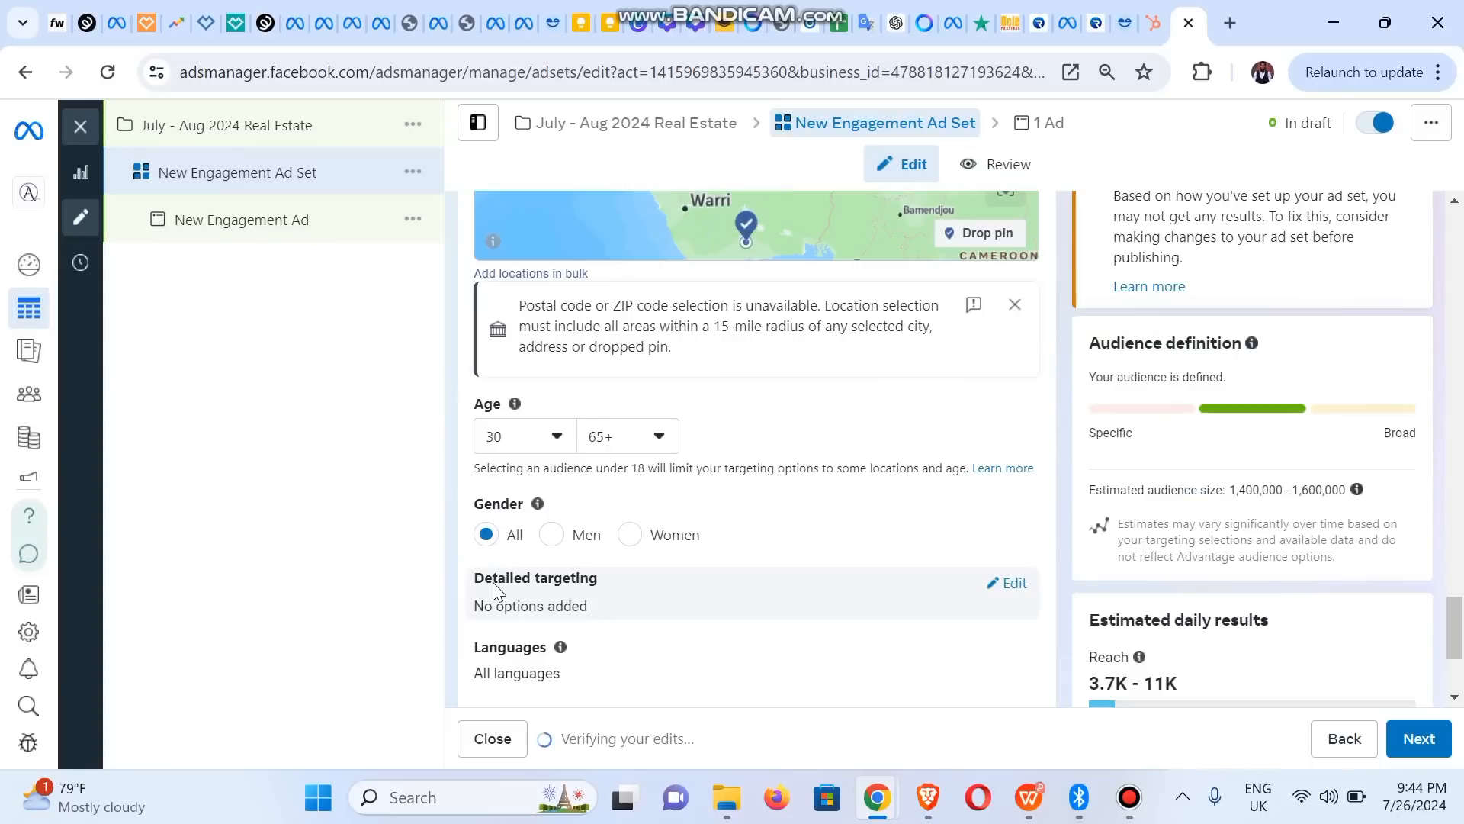
Restrict the audience's language to English (All).
{"action": "left_click_drag", "start_coordinate": [1459, 630], "coordinate": [1459, 639]}
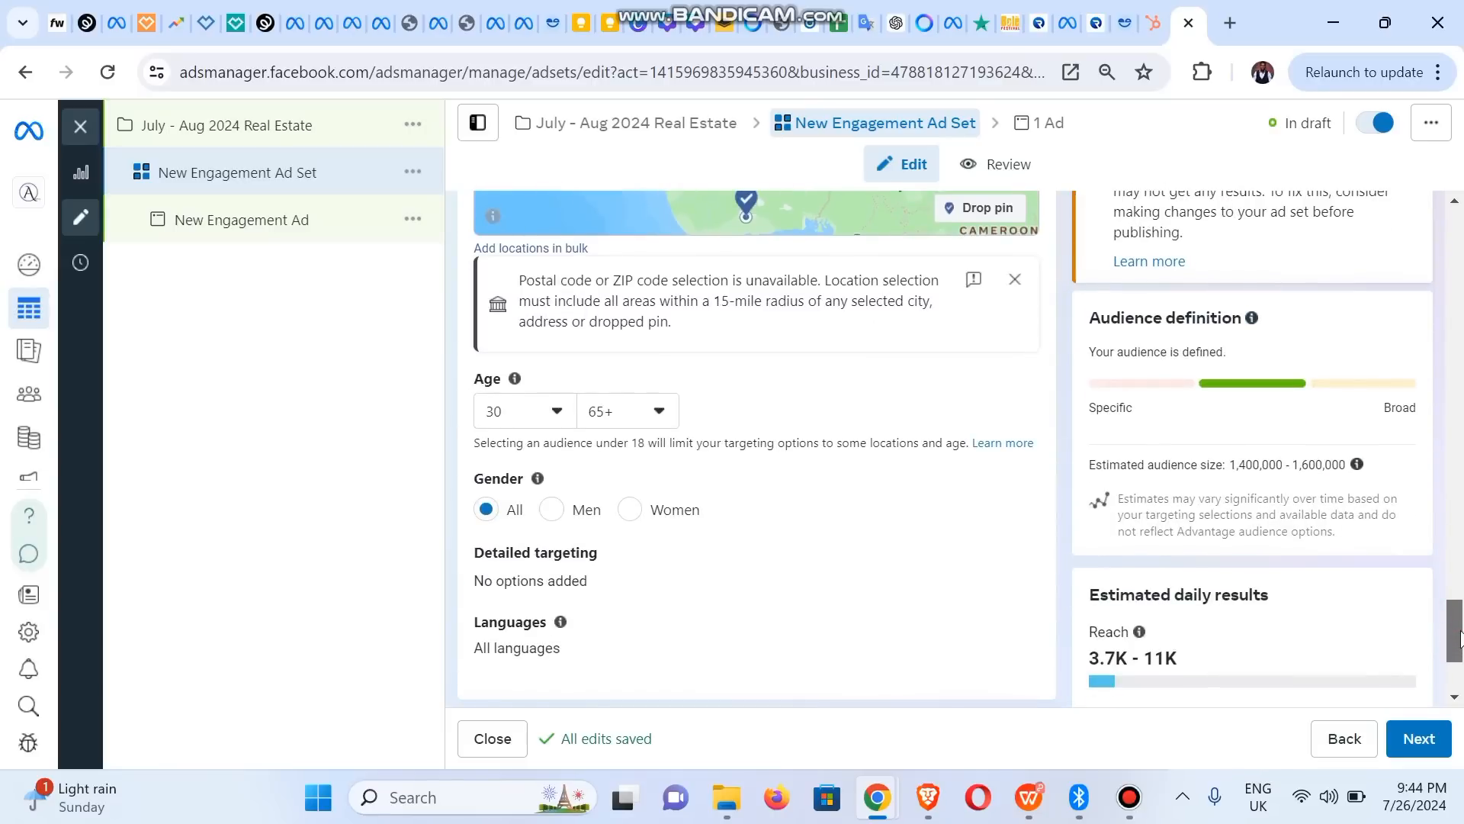
{"action": "scroll", "coordinate": [1015, 416], "scroll_direction": "down", "scroll_amount": 3}
{"action": "mouse_move", "coordinate": [1014, 416]}
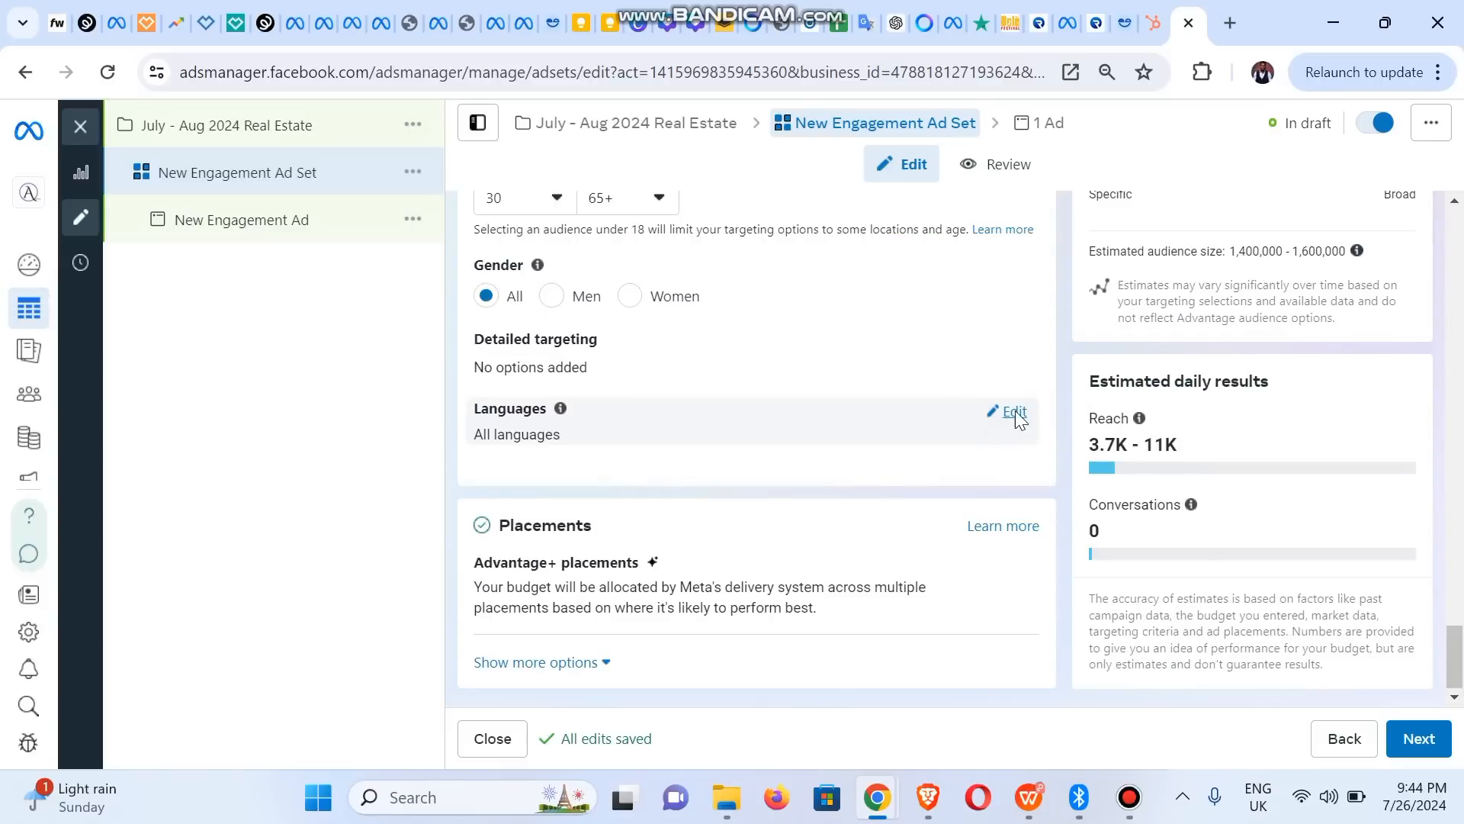
{"action": "left_click", "coordinate": [1014, 410]}
{"action": "left_click", "coordinate": [694, 440]}
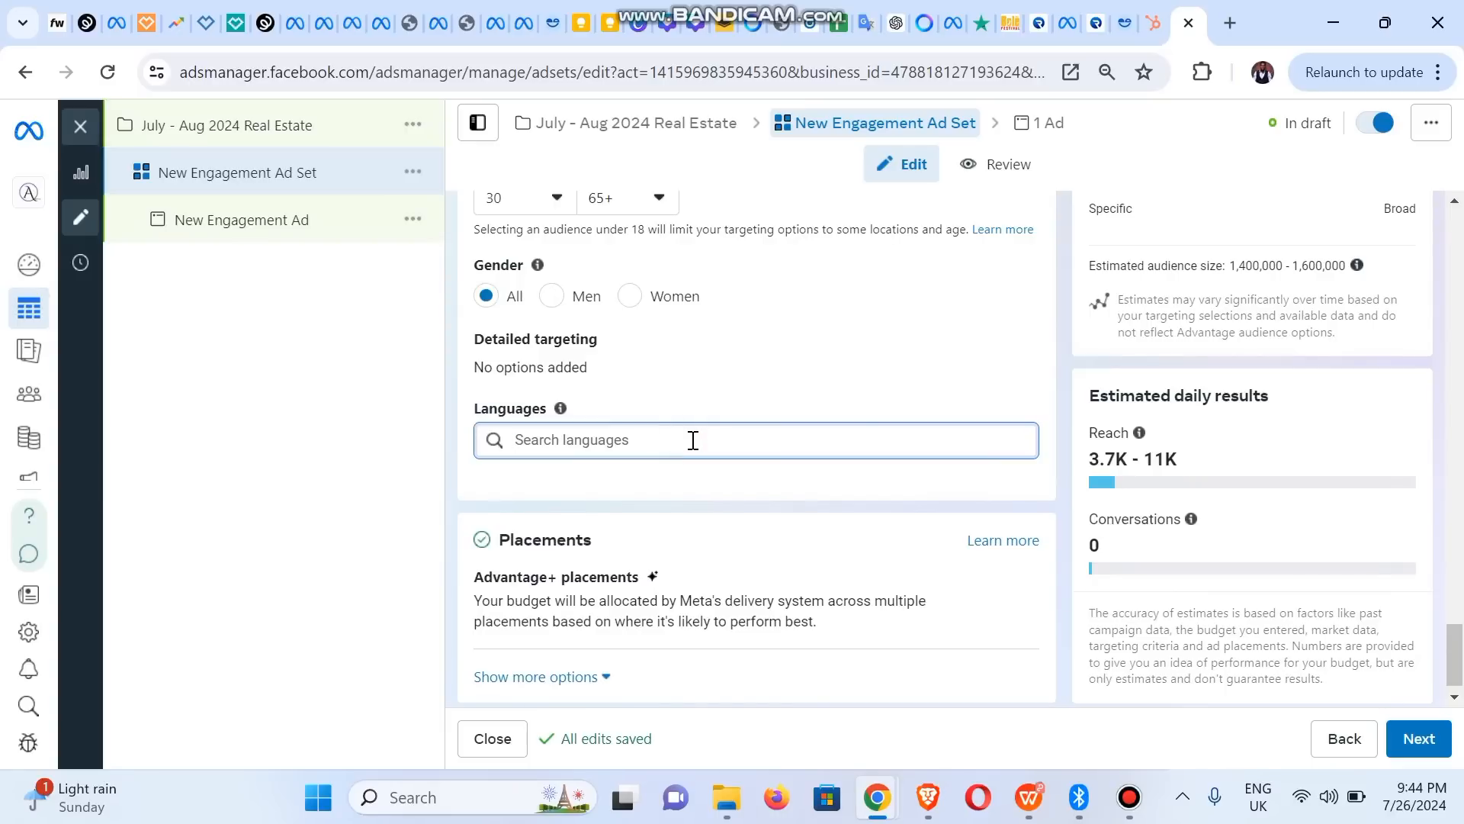
{"action": "type", "text": "emnglis"}
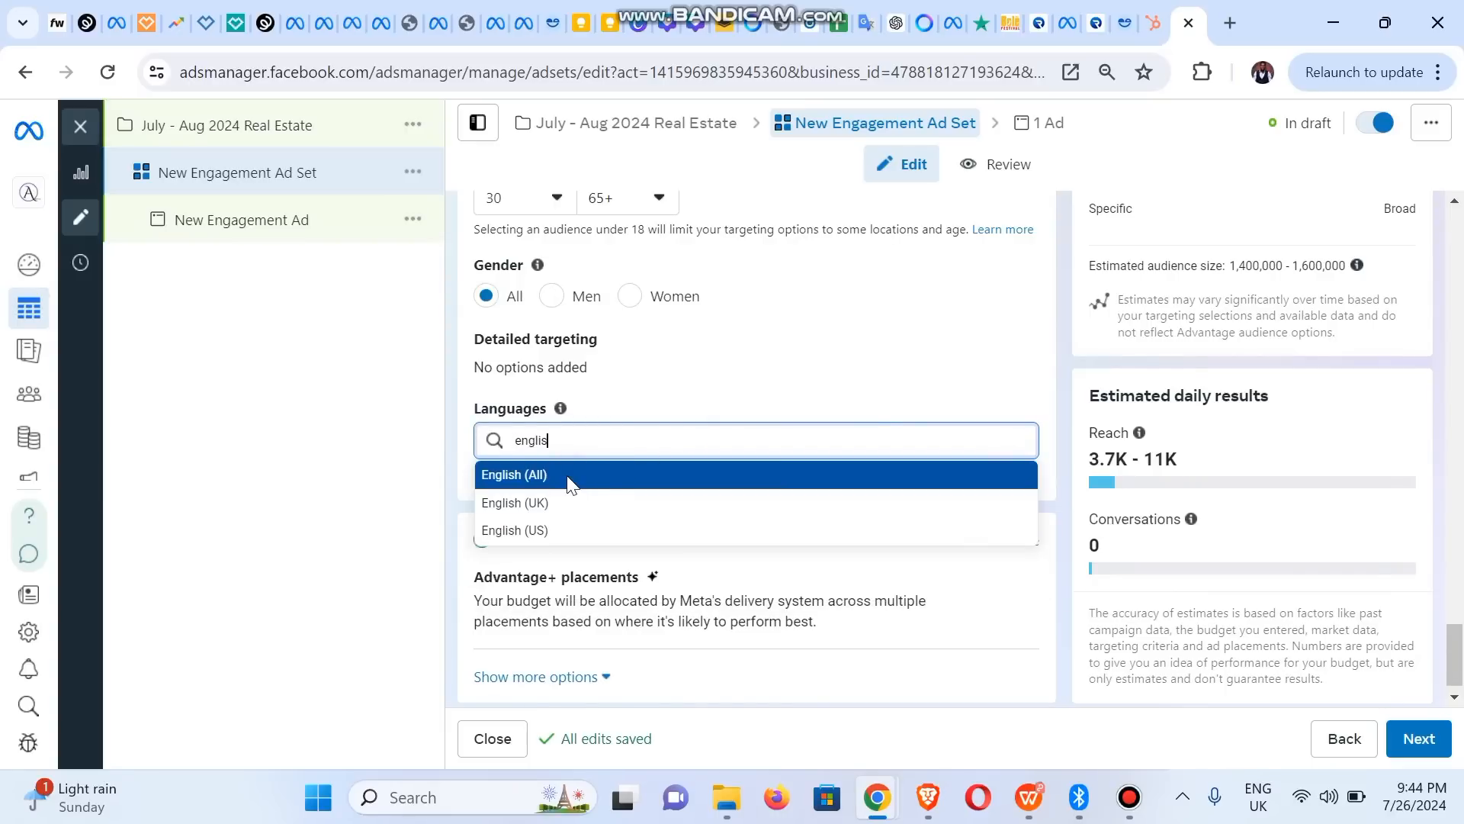
{"action": "left_click", "coordinate": [568, 477]}
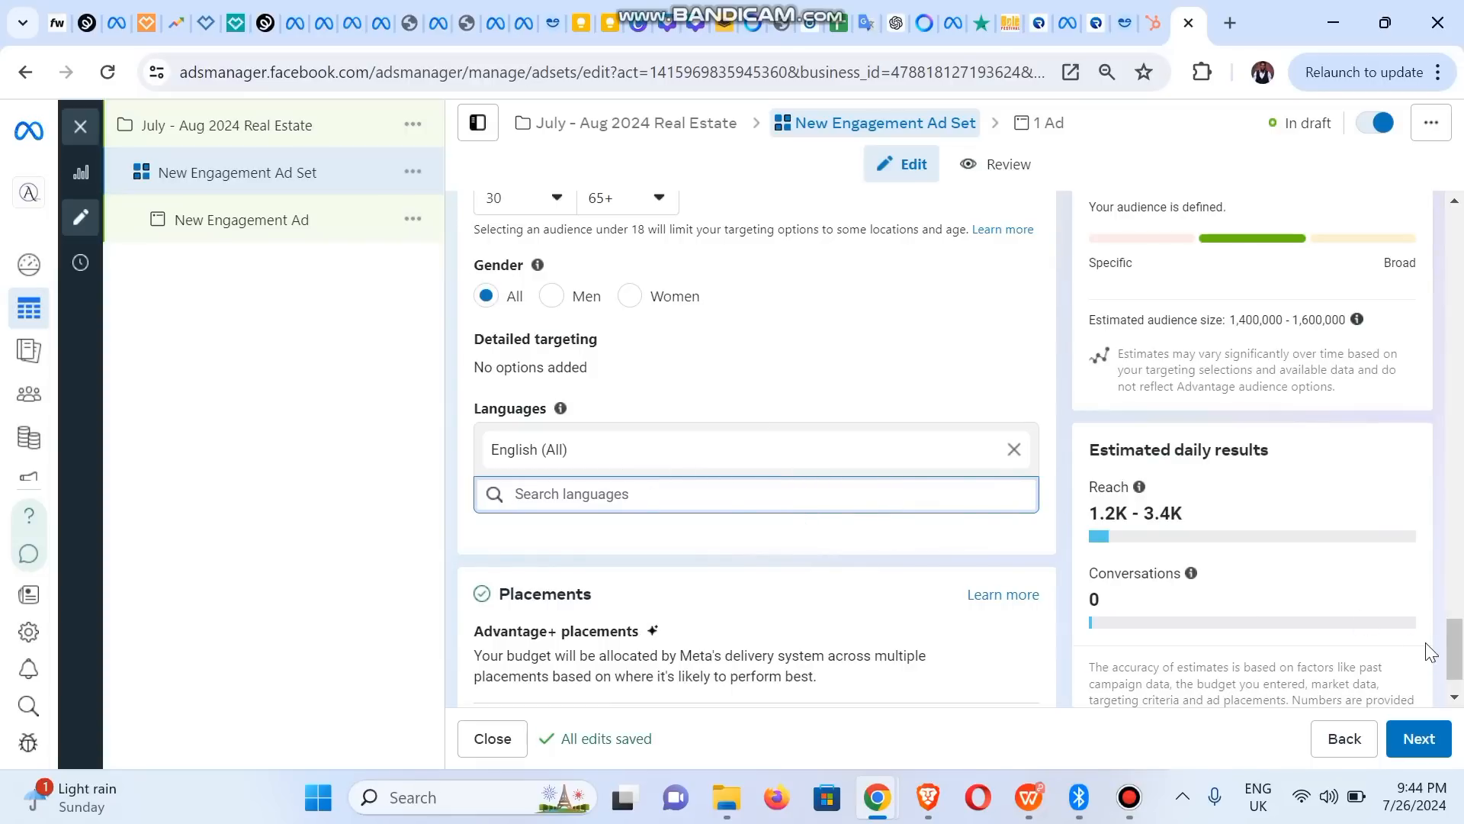
Leave Advantage+ placements as they are and continue to the ad-level settings.
{"action": "scroll", "coordinate": [1453, 677], "scroll_direction": "down", "scroll_amount": 1}
{"action": "mouse_move", "coordinate": [1453, 678]}
{"action": "left_mouse_down"}
{"action": "mouse_move", "coordinate": [1456, 639]}
{"action": "mouse_move", "coordinate": [1461, 690]}
{"action": "left_mouse_up"}
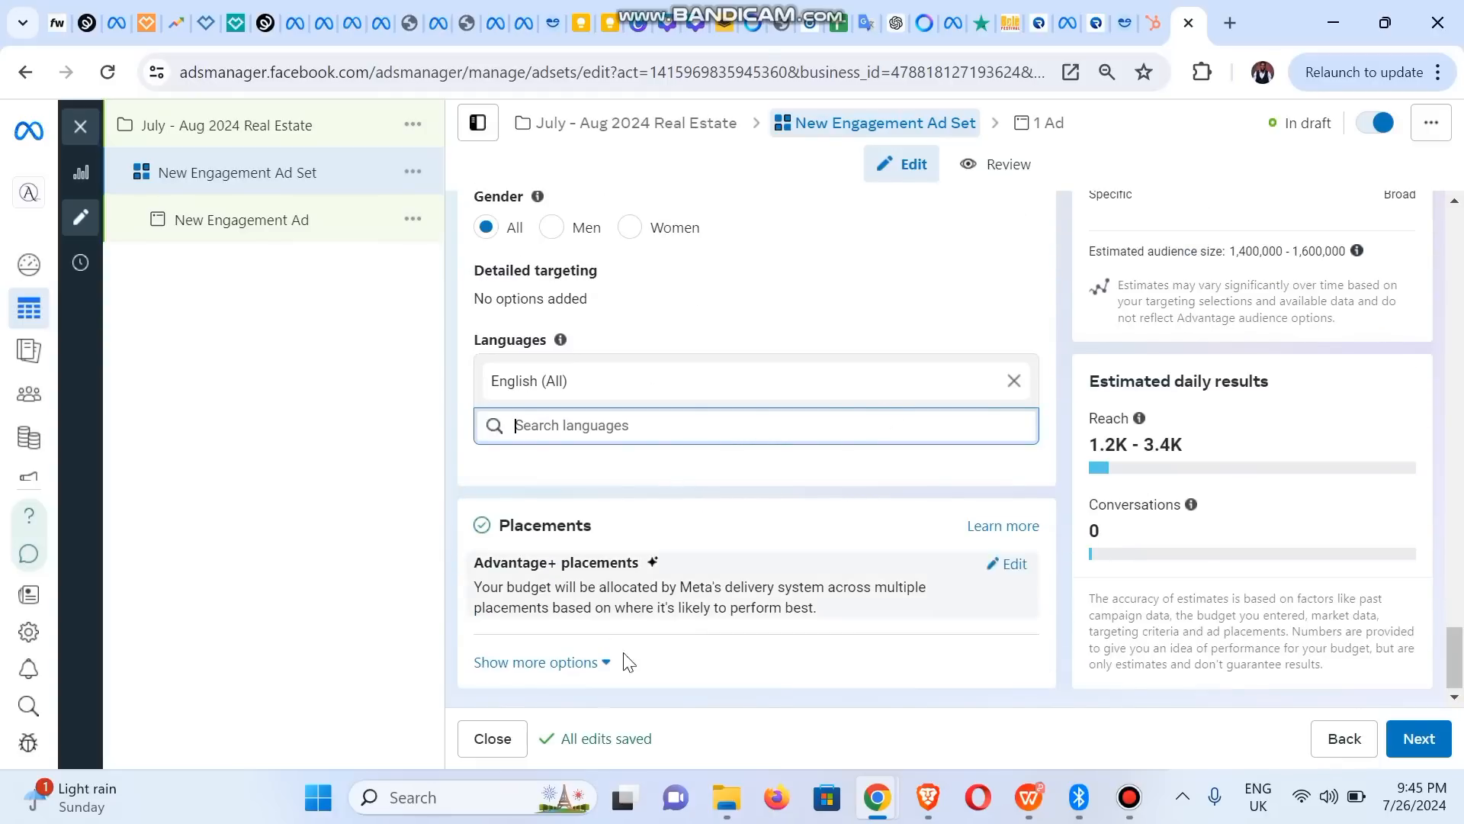
{"action": "left_click", "coordinate": [1423, 743]}
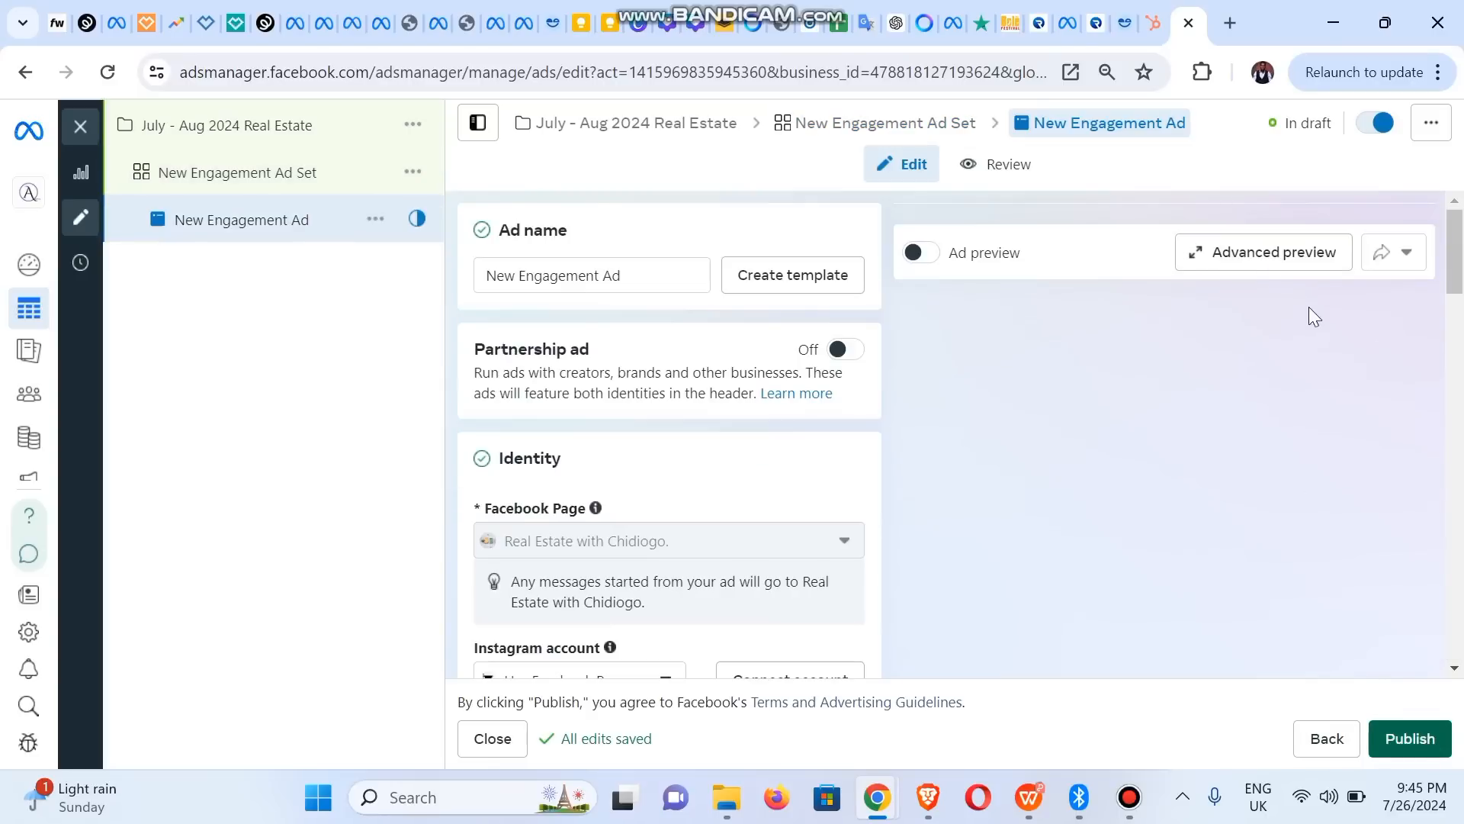
Choose Create ad as the ad setup option instead of using an existing post.
{"action": "left_click_drag", "start_coordinate": [1456, 279], "coordinate": [1460, 364]}
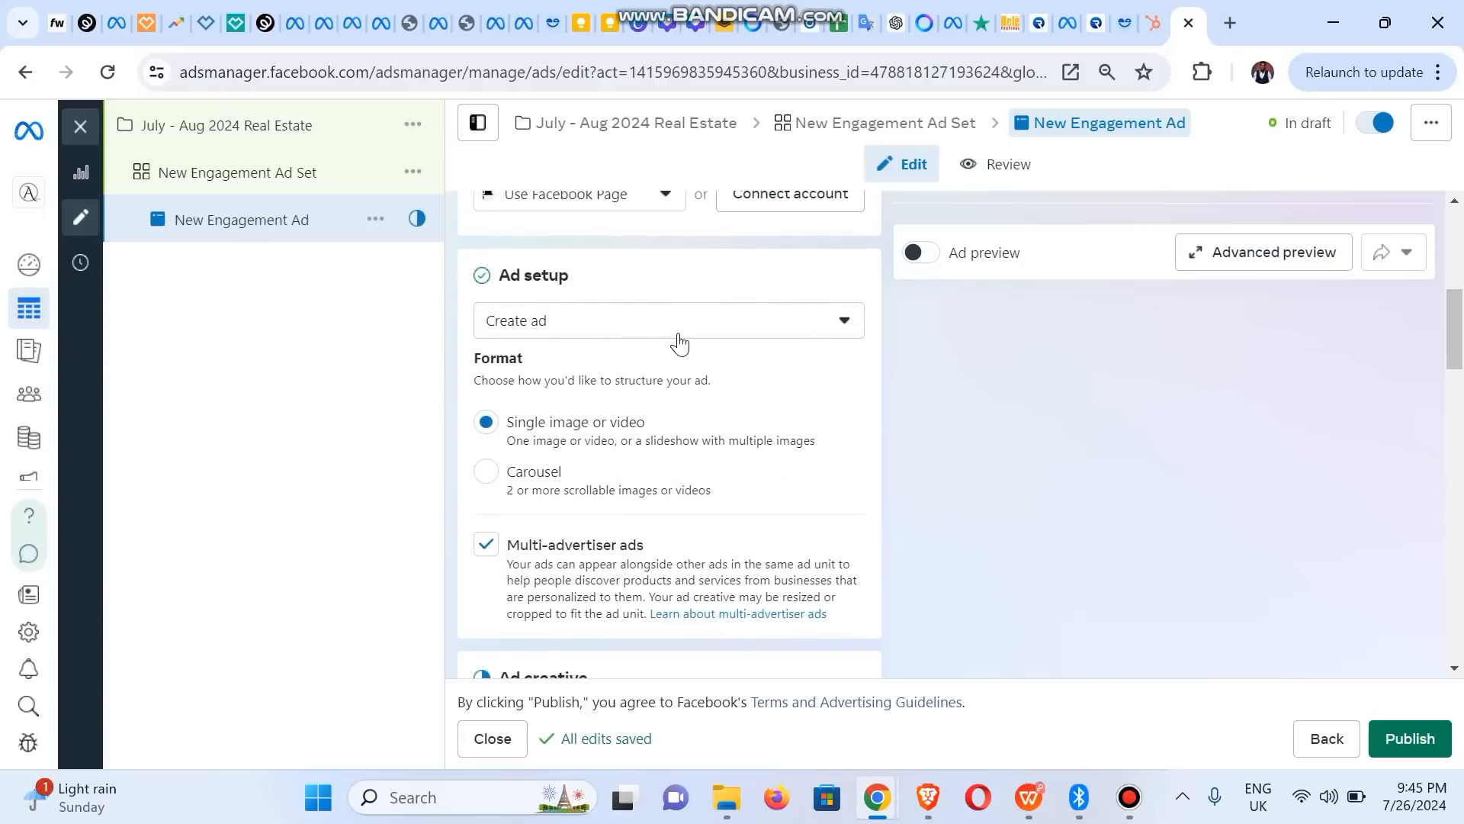
{"action": "left_click", "coordinate": [706, 337]}
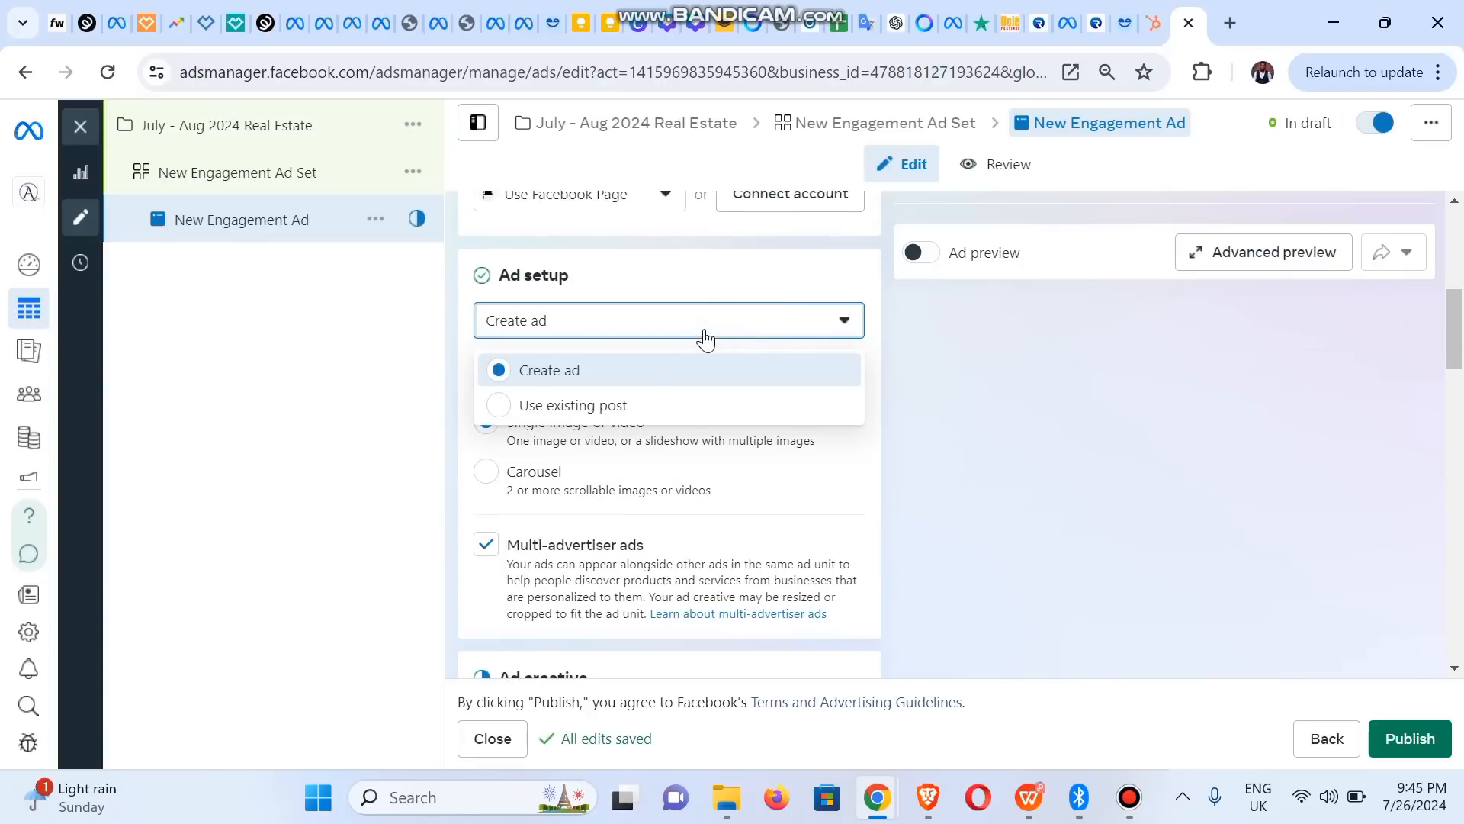
{"action": "left_click", "coordinate": [612, 370]}
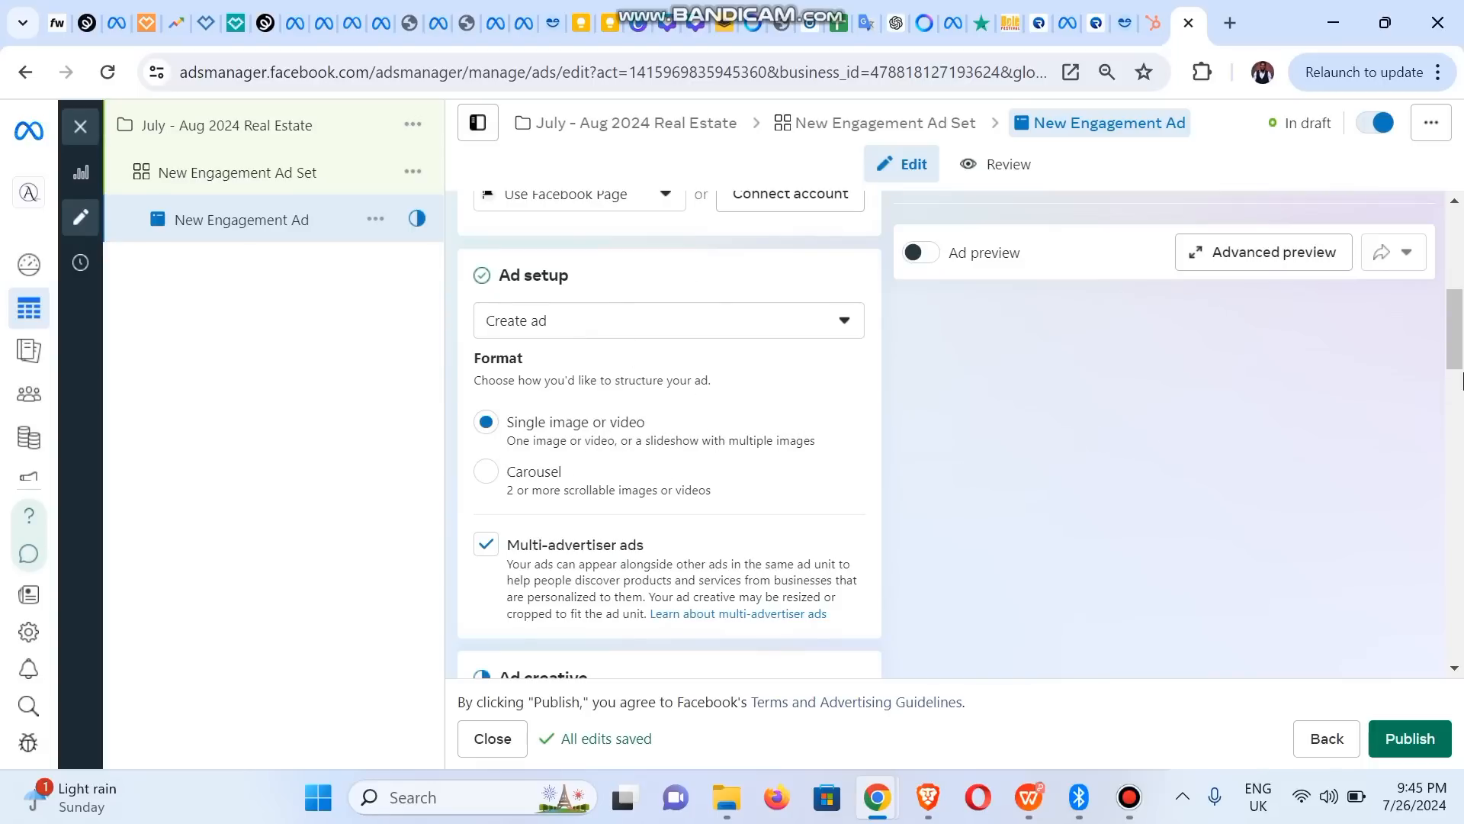
Upload the video VID-20240726-WA0046 from the Downloads folder as the ad creative's media.
{"action": "scroll", "coordinate": [1228, 409], "scroll_direction": "down", "scroll_amount": 4}
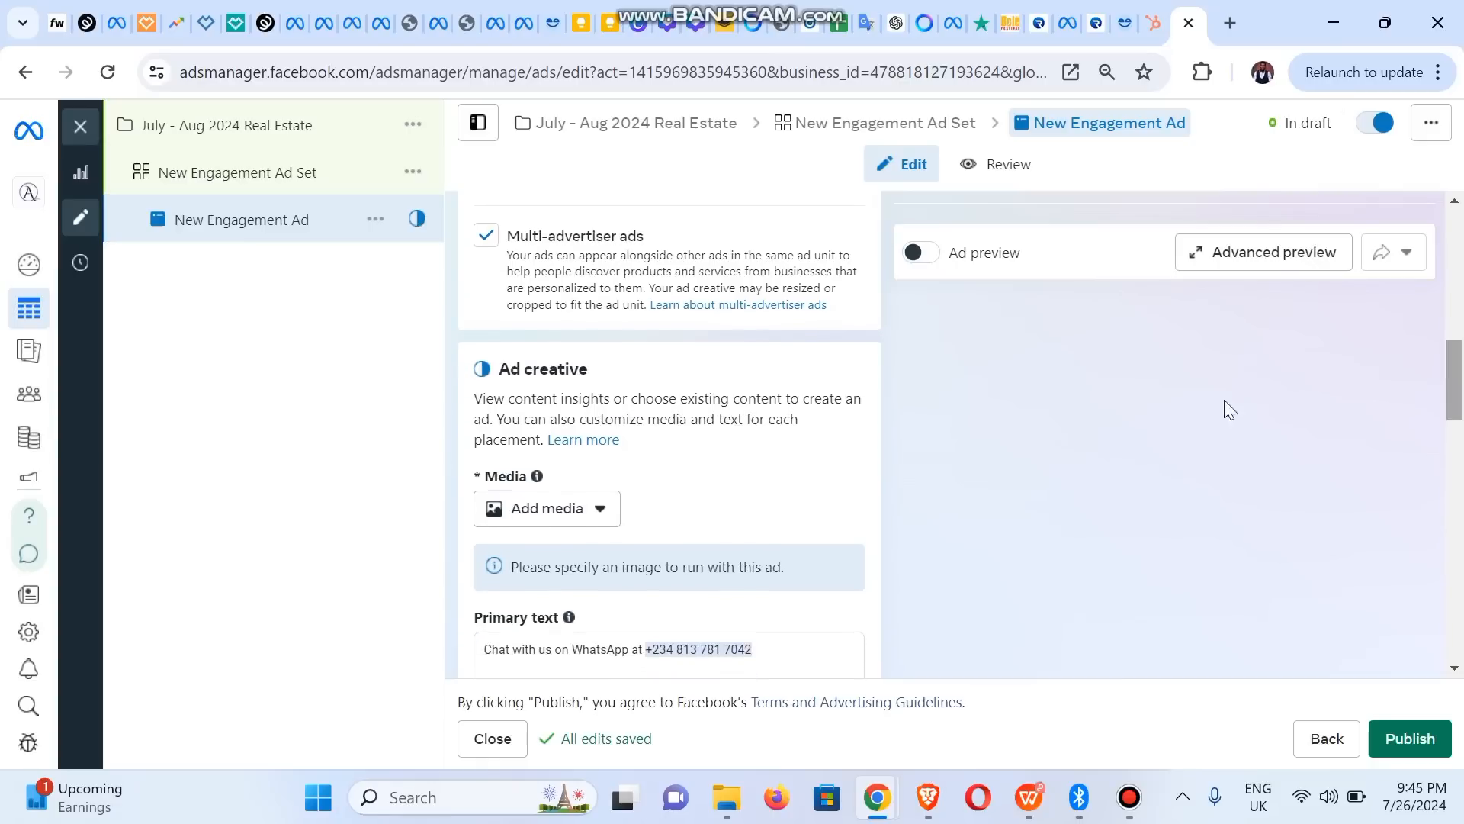
{"action": "left_click", "coordinate": [550, 511]}
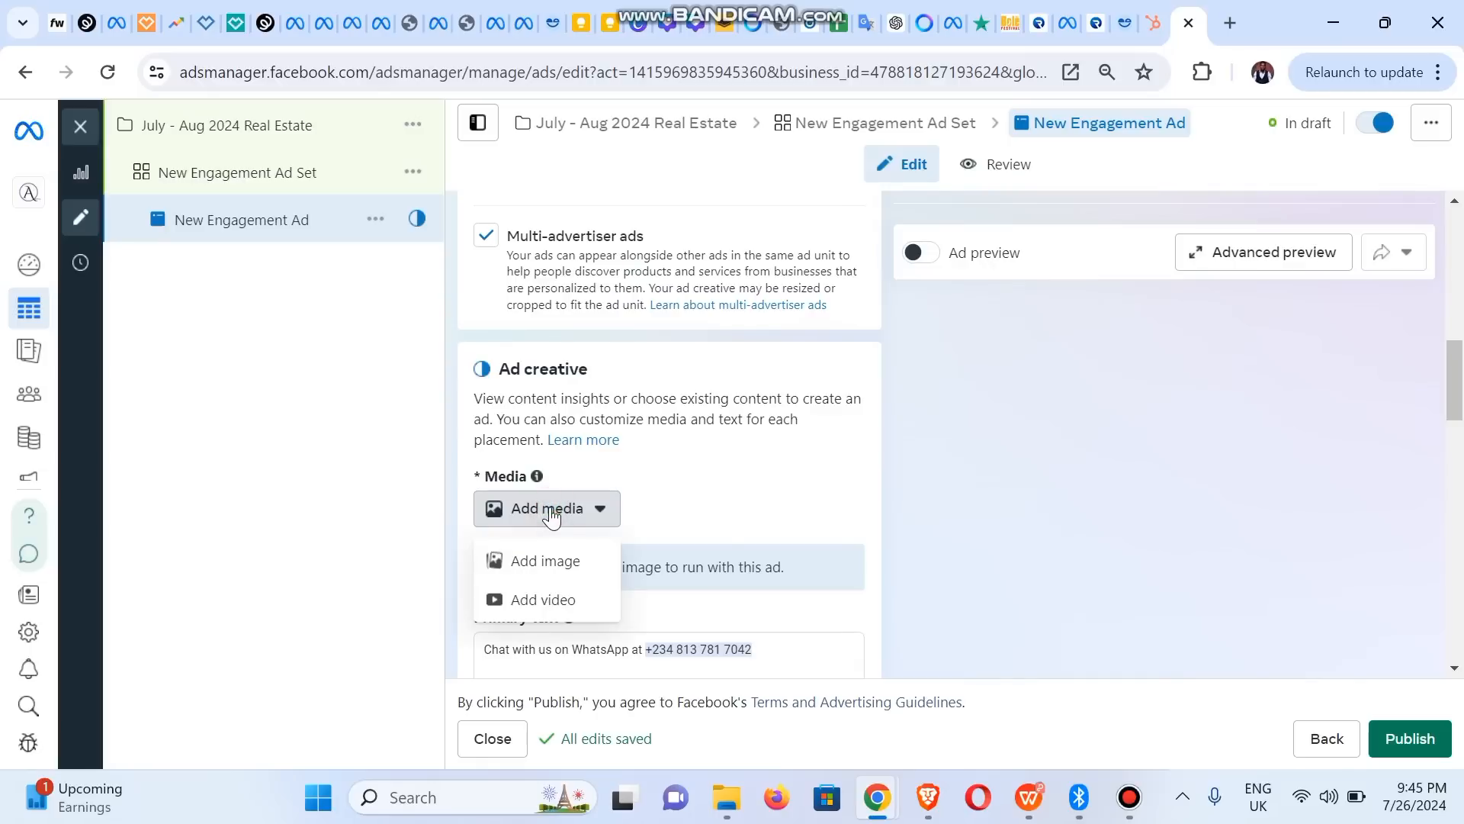
{"action": "left_click", "coordinate": [533, 603]}
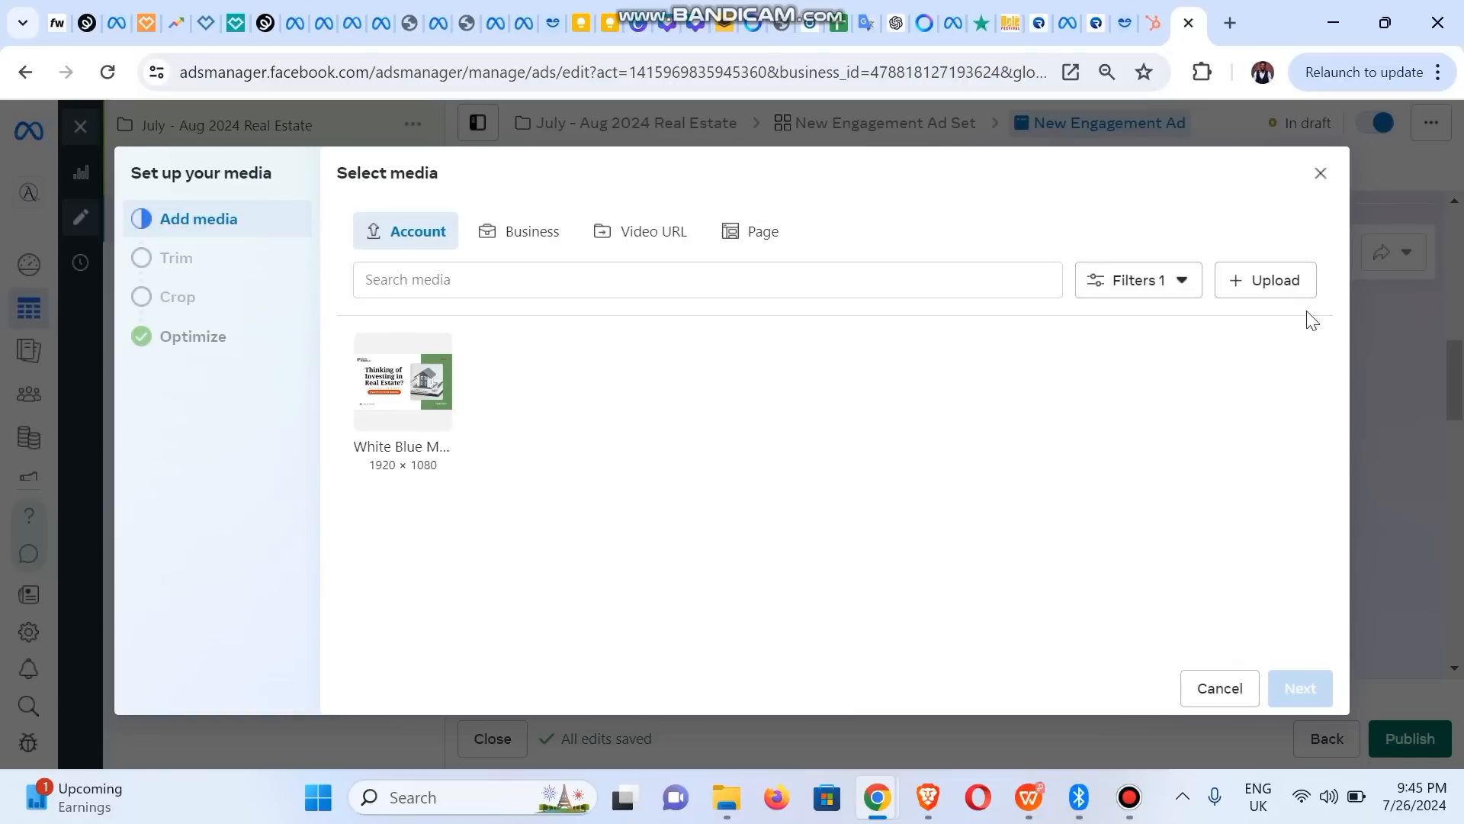
{"action": "left_click", "coordinate": [1260, 282]}
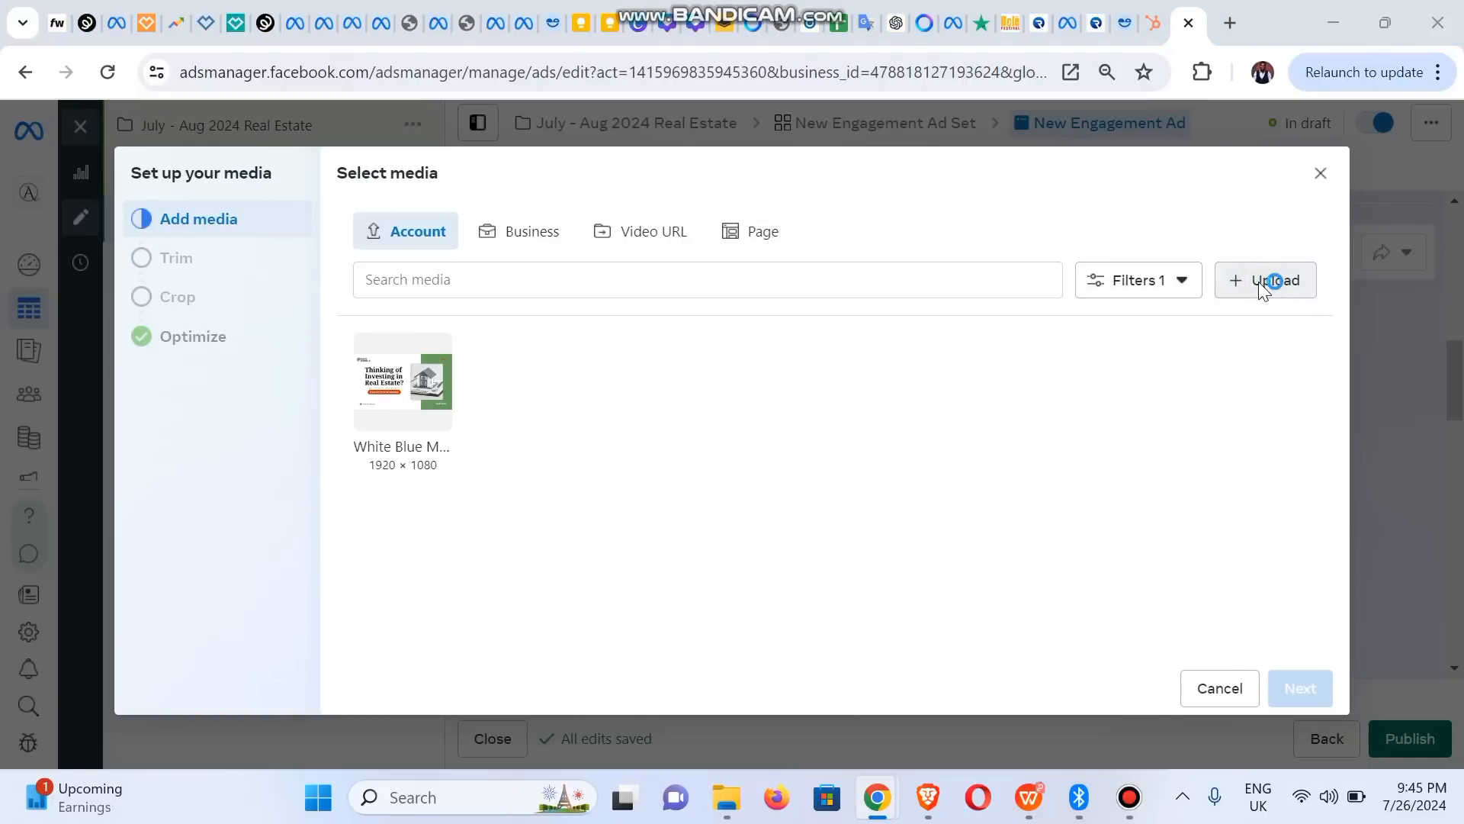
{"action": "left_click", "coordinate": [288, 212]}
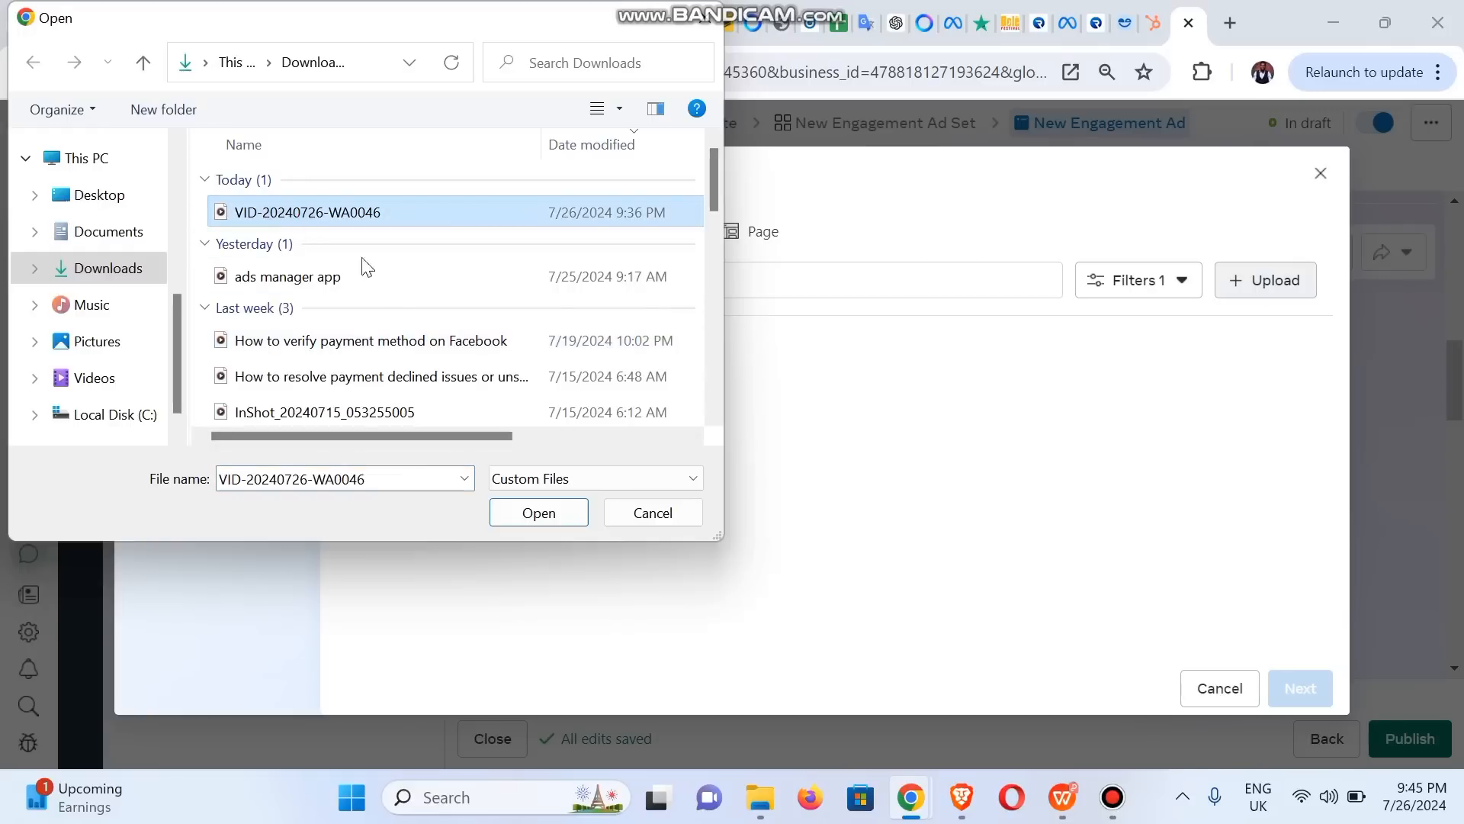
{"action": "left_click", "coordinate": [536, 515]}
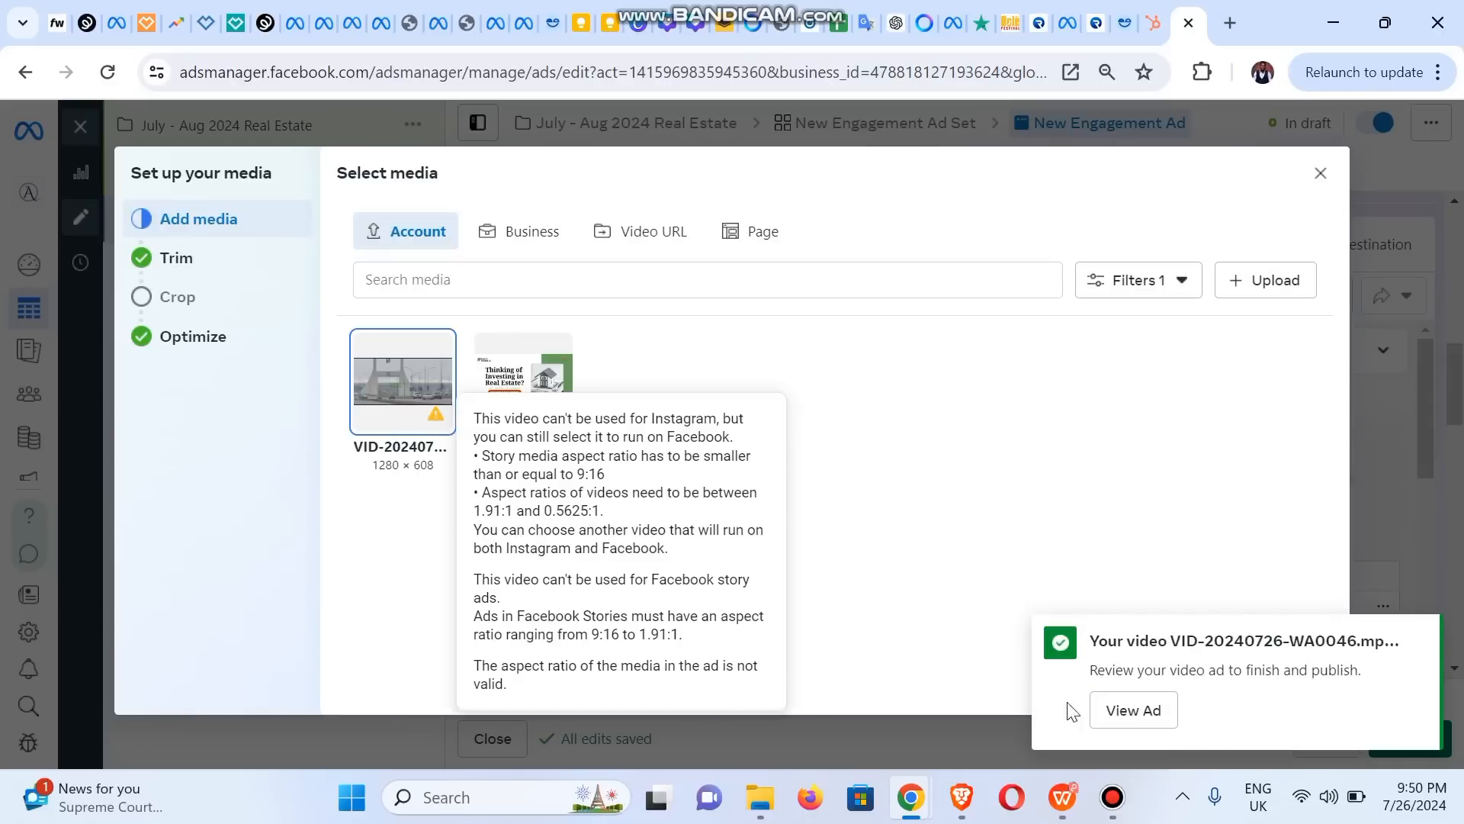
Proceed with the uploaded video, preview it in the trim stage and continue to cropping with its full length kept.
{"action": "mouse_move", "coordinate": [1180, 709]}
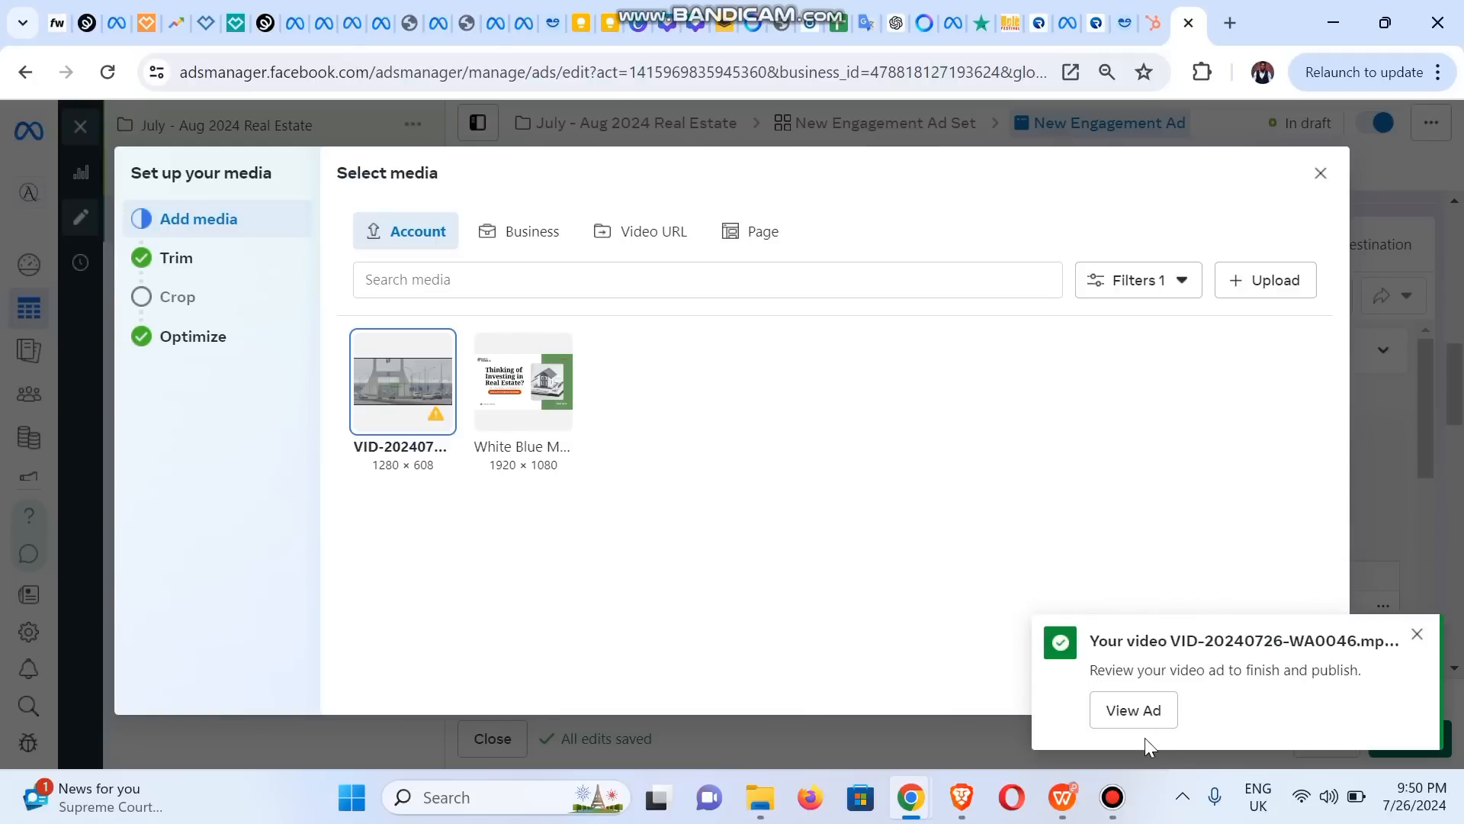
{"action": "left_click", "coordinate": [1416, 638]}
{"action": "left_click", "coordinate": [1297, 689]}
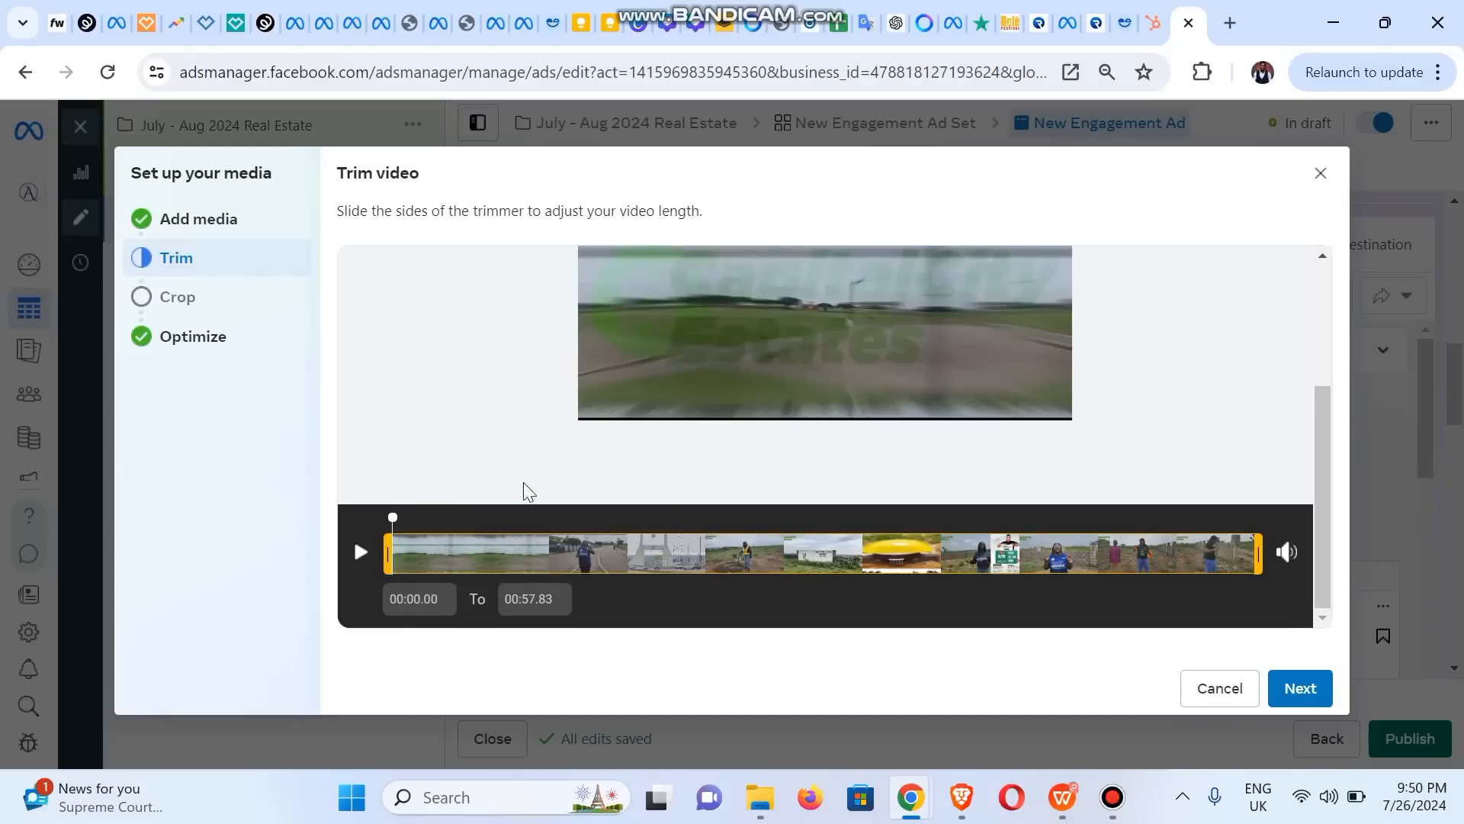
{"action": "left_click", "coordinate": [360, 554]}
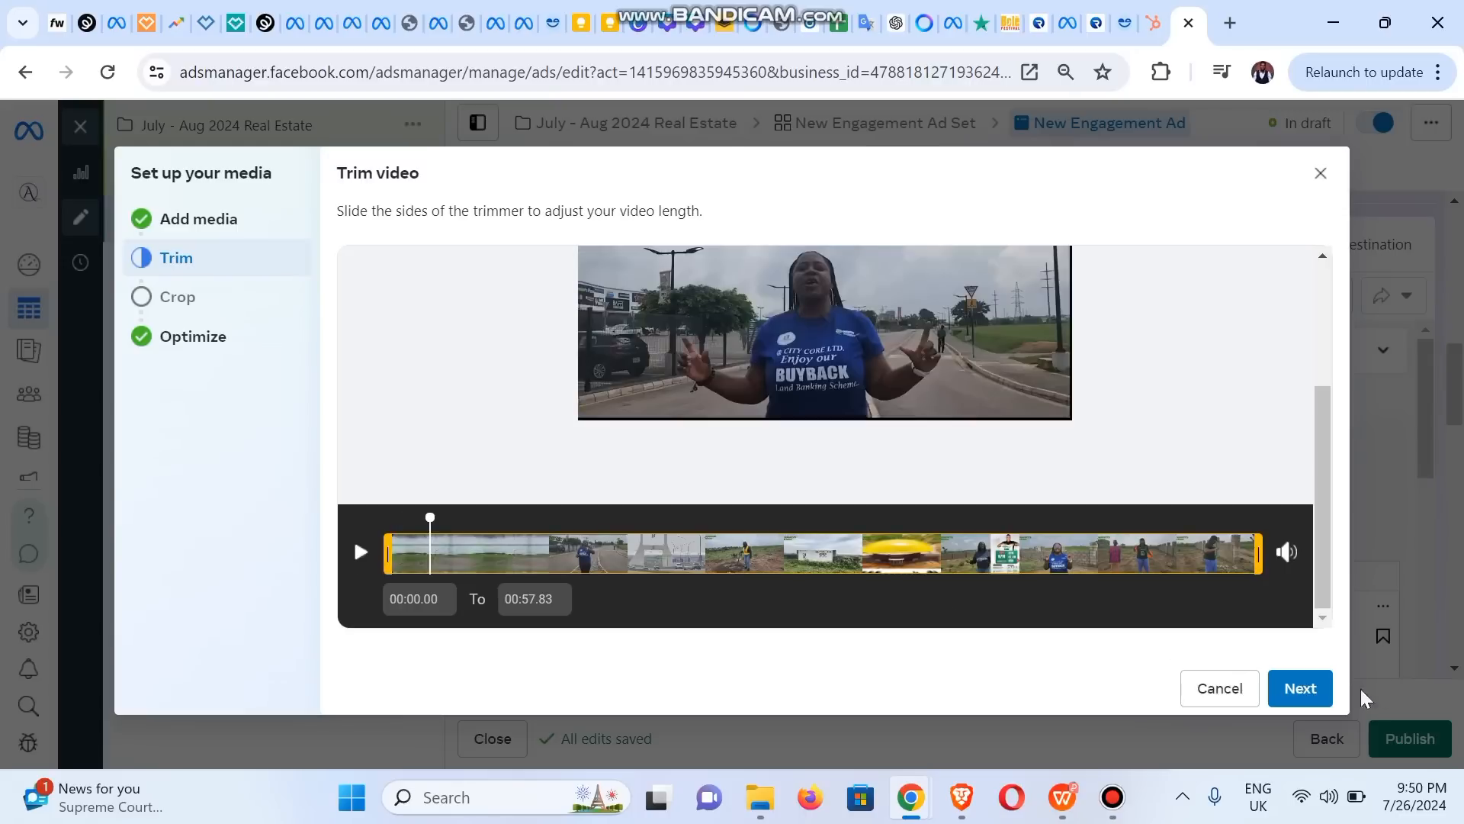
{"action": "left_click", "coordinate": [1303, 691]}
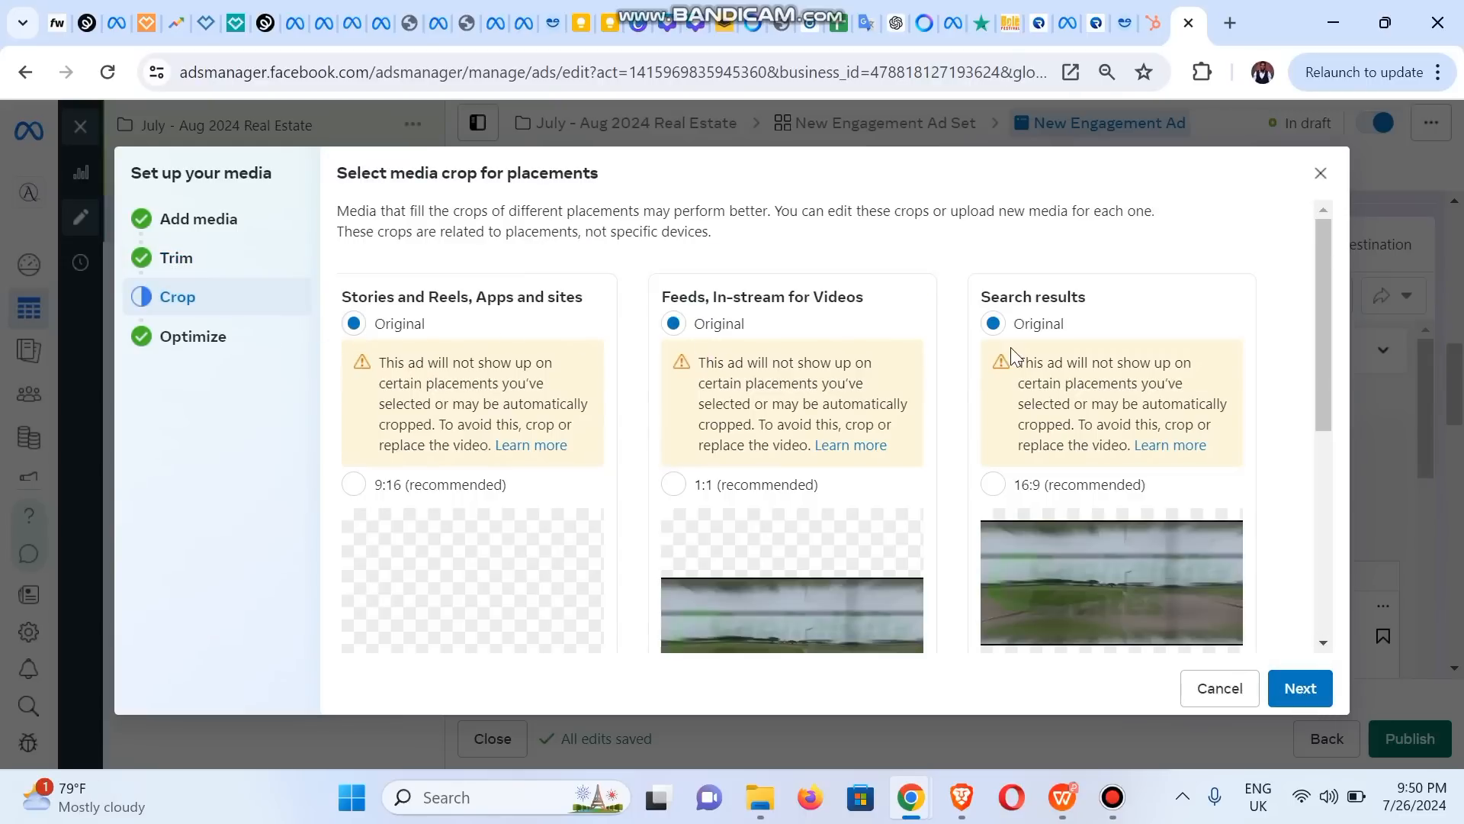
{"action": "left_click_drag", "start_coordinate": [1313, 340], "coordinate": [1328, 424]}
{"action": "left_click", "coordinate": [663, 280]}
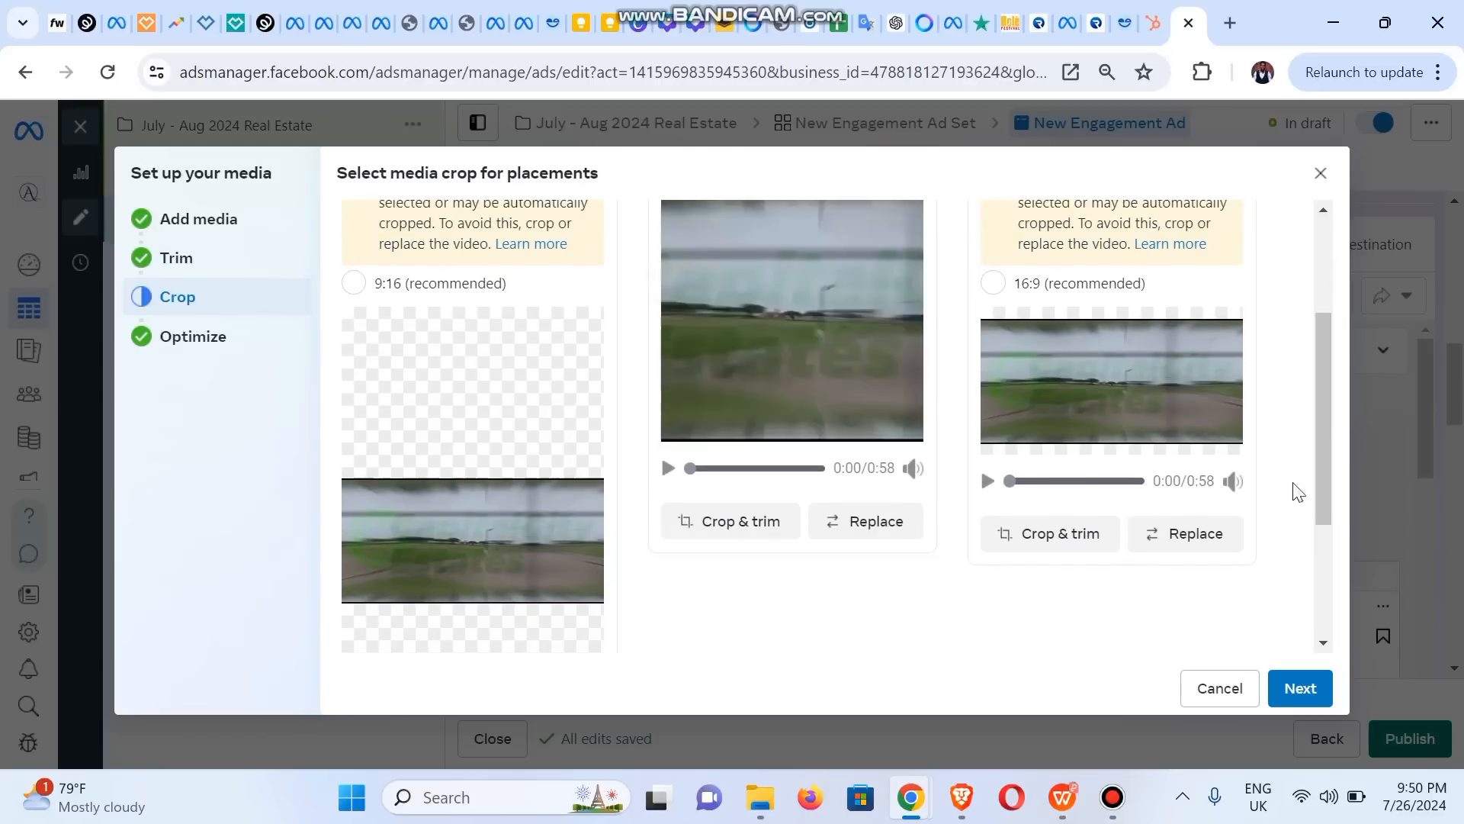
{"action": "left_click_drag", "start_coordinate": [1321, 493], "coordinate": [1310, 342]}
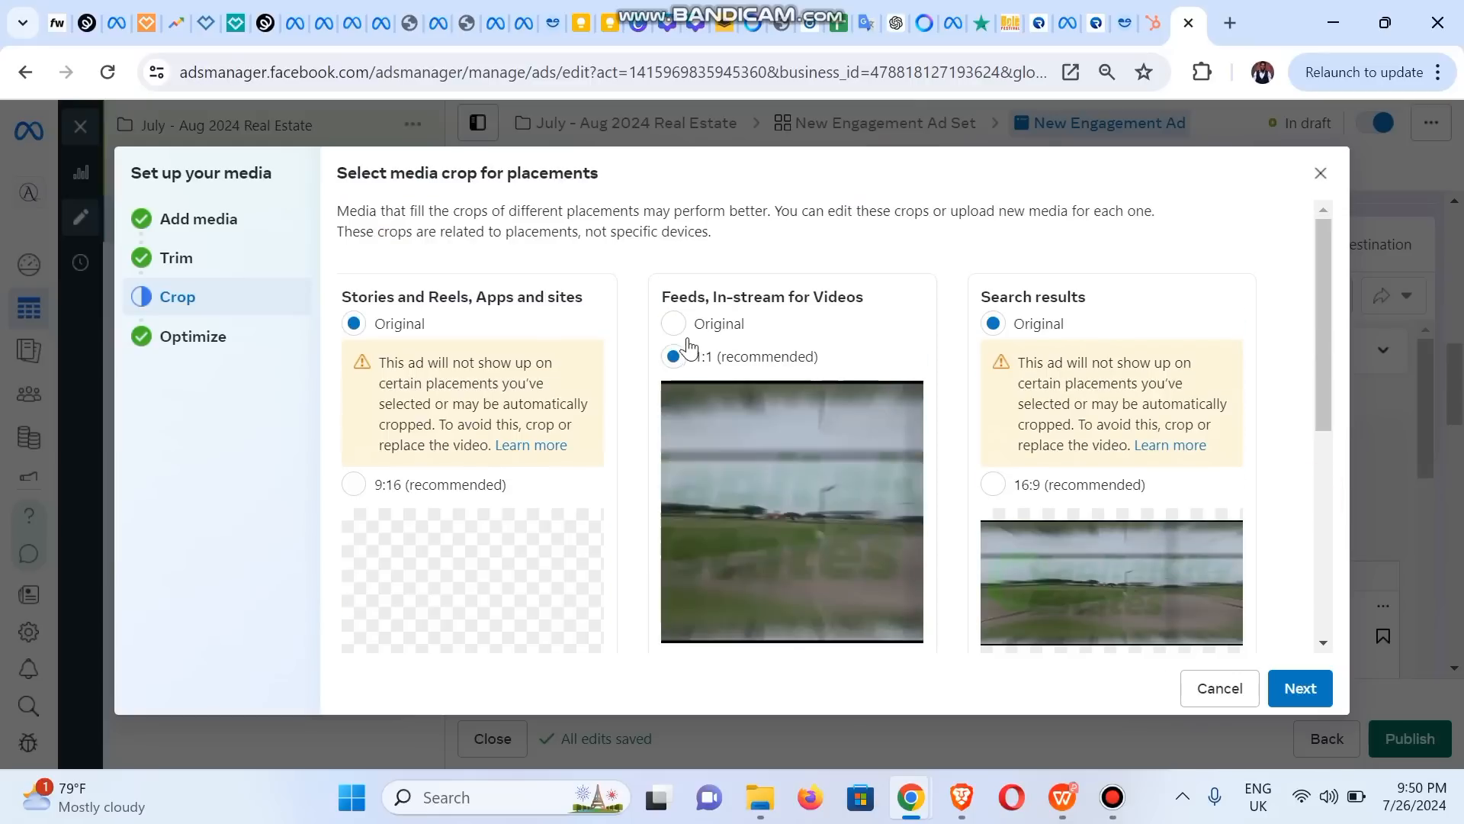
{"action": "left_click", "coordinate": [680, 327]}
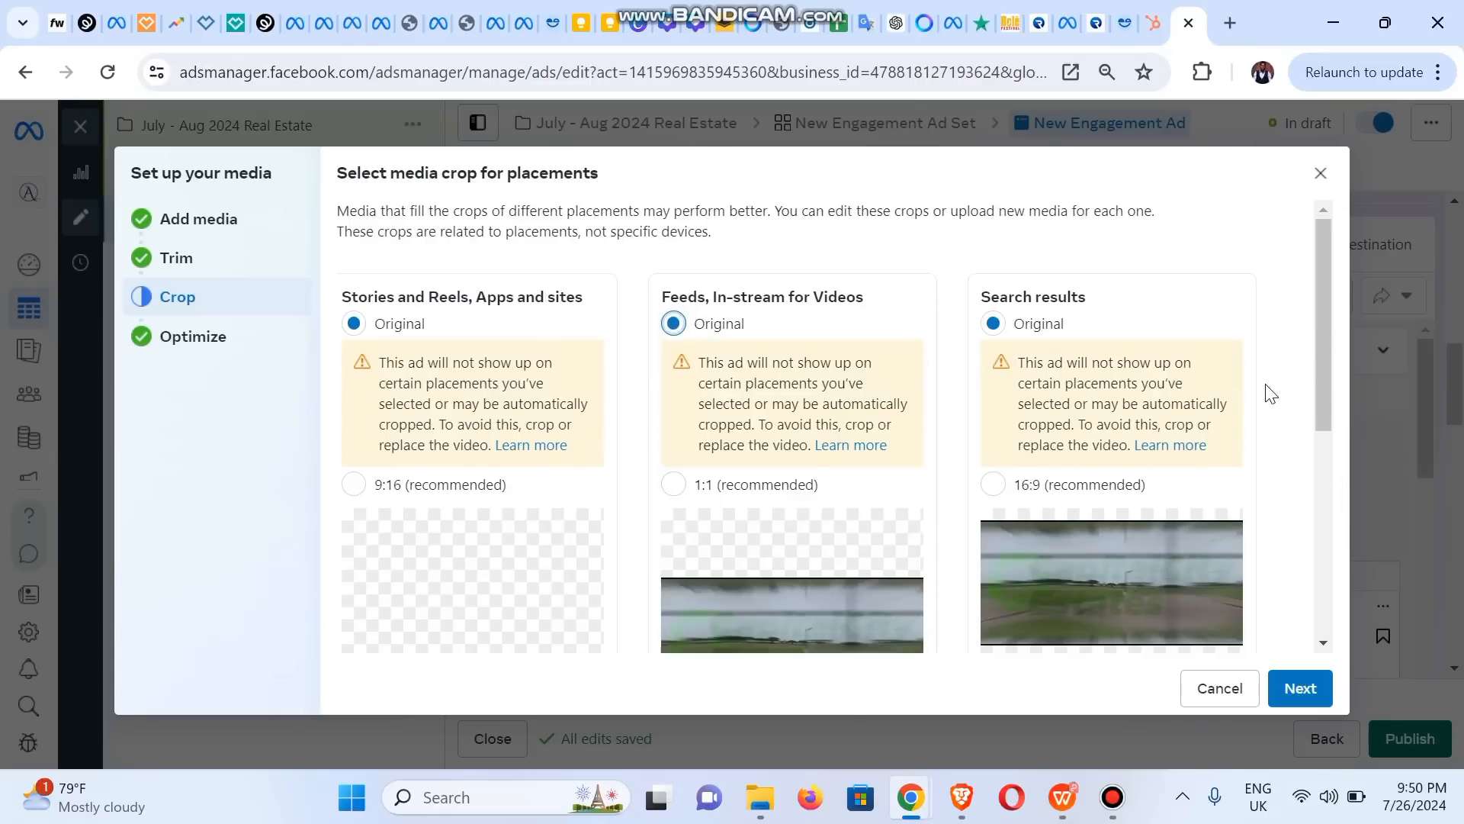
Keep the Original crop for all placement groups and finish the media setup with all optimizations on.
{"action": "left_click_drag", "start_coordinate": [1327, 370], "coordinate": [1340, 467]}
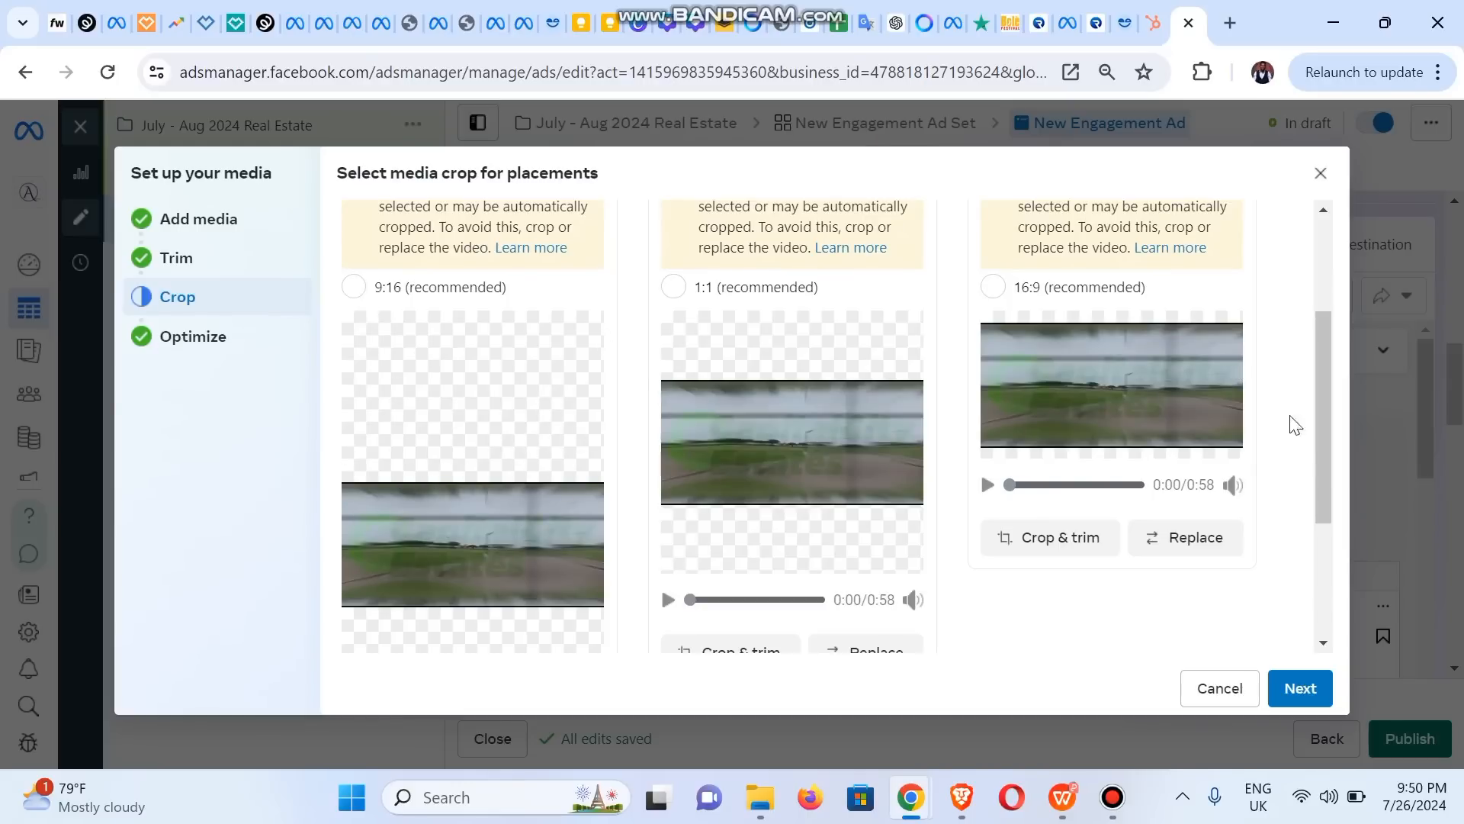
{"action": "scroll", "coordinate": [1313, 362], "scroll_direction": "up", "scroll_amount": 3}
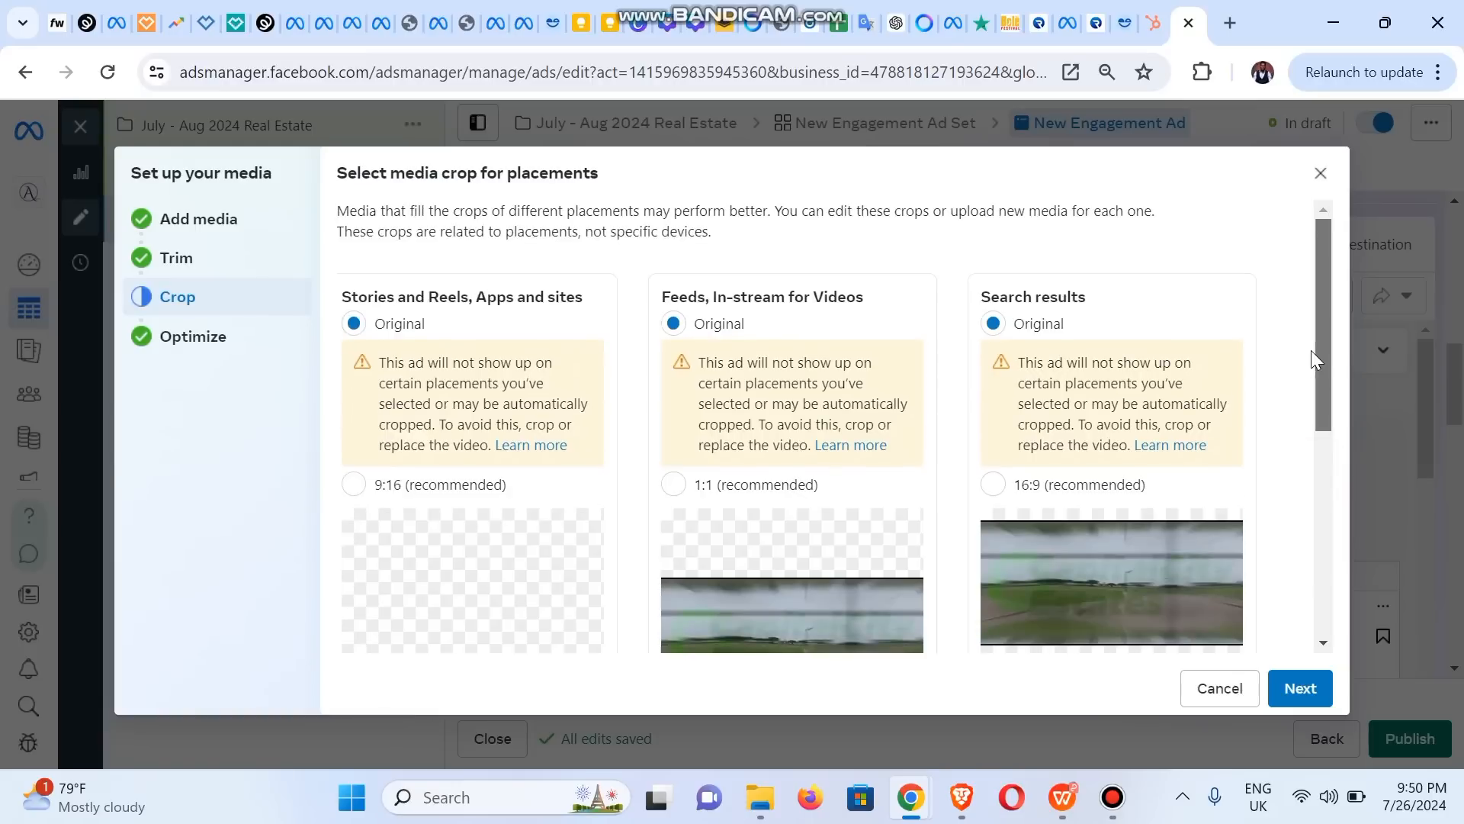
{"action": "left_click_drag", "start_coordinate": [1317, 376], "coordinate": [1331, 627]}
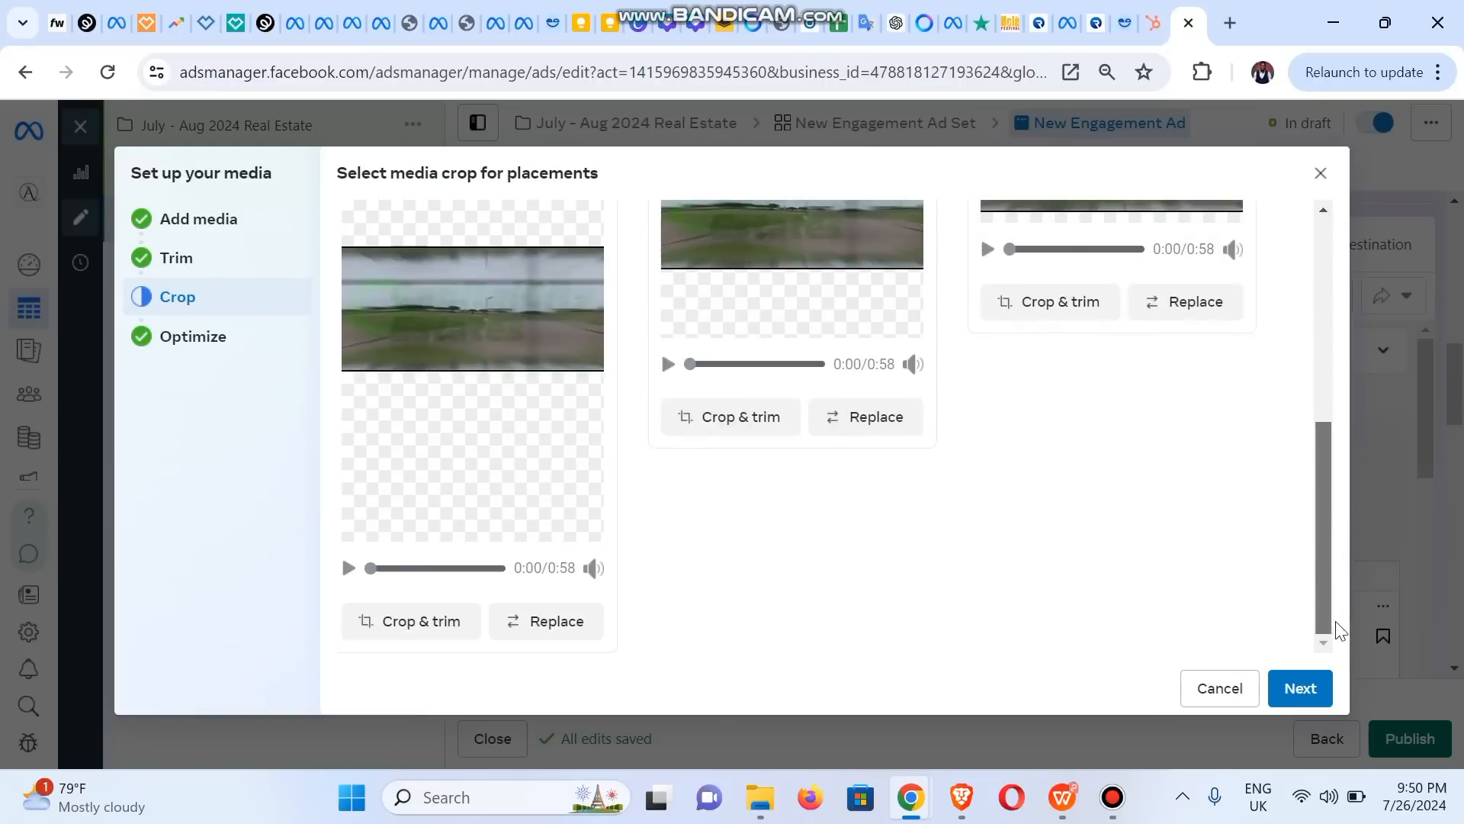
{"action": "left_click", "coordinate": [1300, 689]}
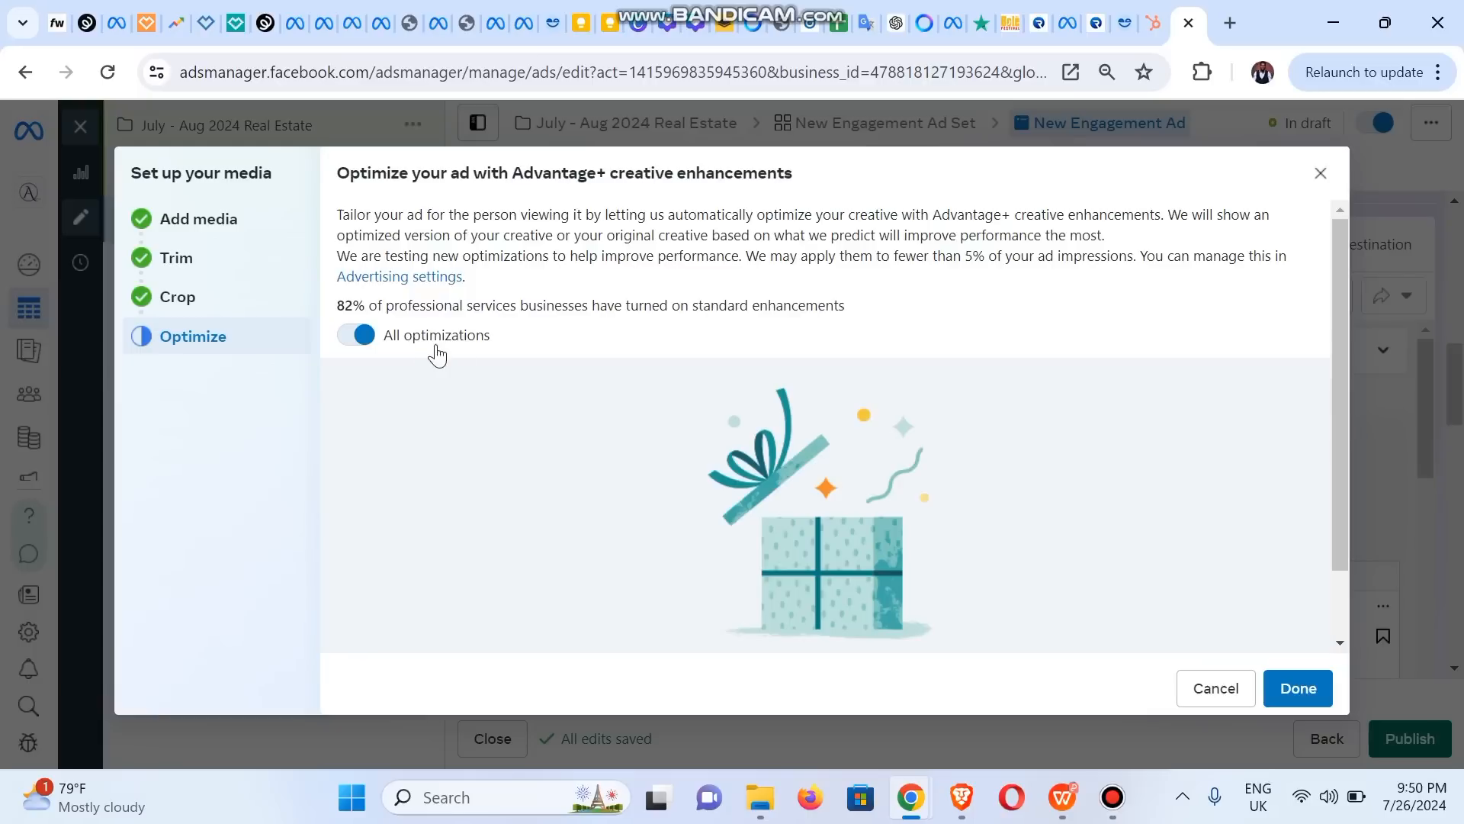
{"action": "scroll", "coordinate": [1334, 497], "scroll_direction": "down", "scroll_amount": 2}
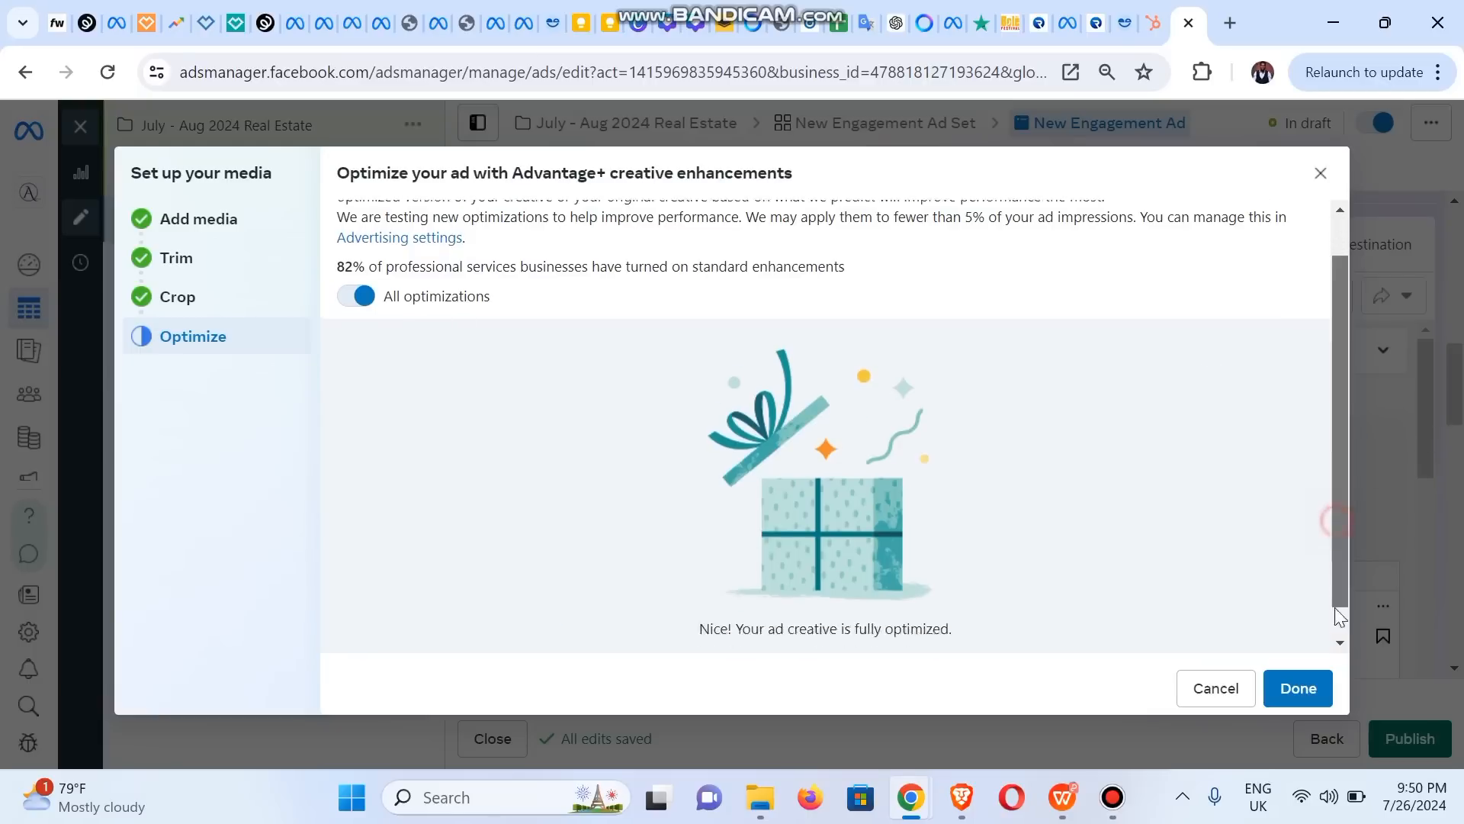
{"action": "left_click", "coordinate": [1307, 694]}
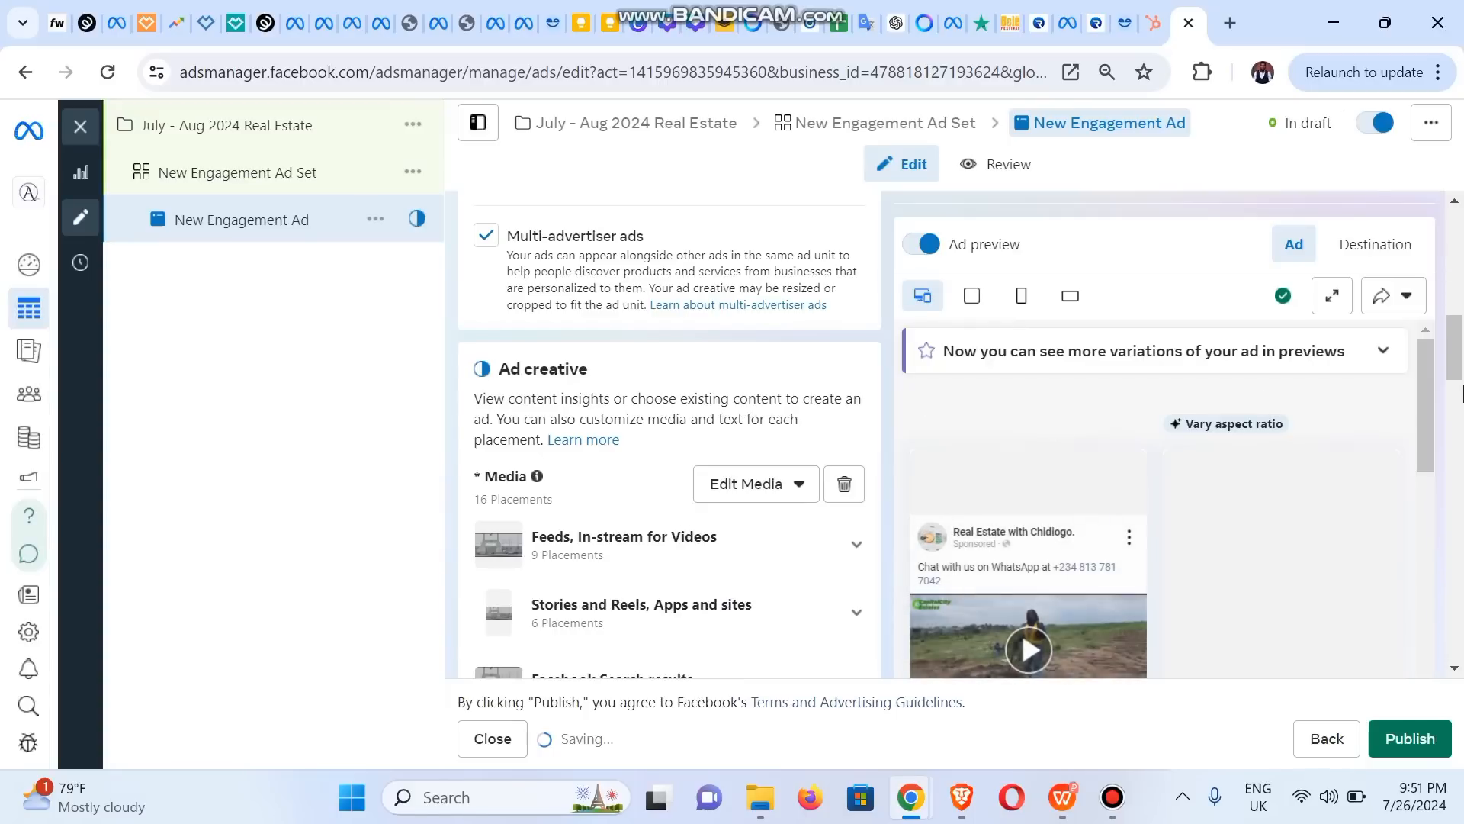
Turn off the ad preview and replace the primary text with the prepared Capital City property ad copy.
{"action": "left_click_drag", "start_coordinate": [1459, 369], "coordinate": [1457, 373]}
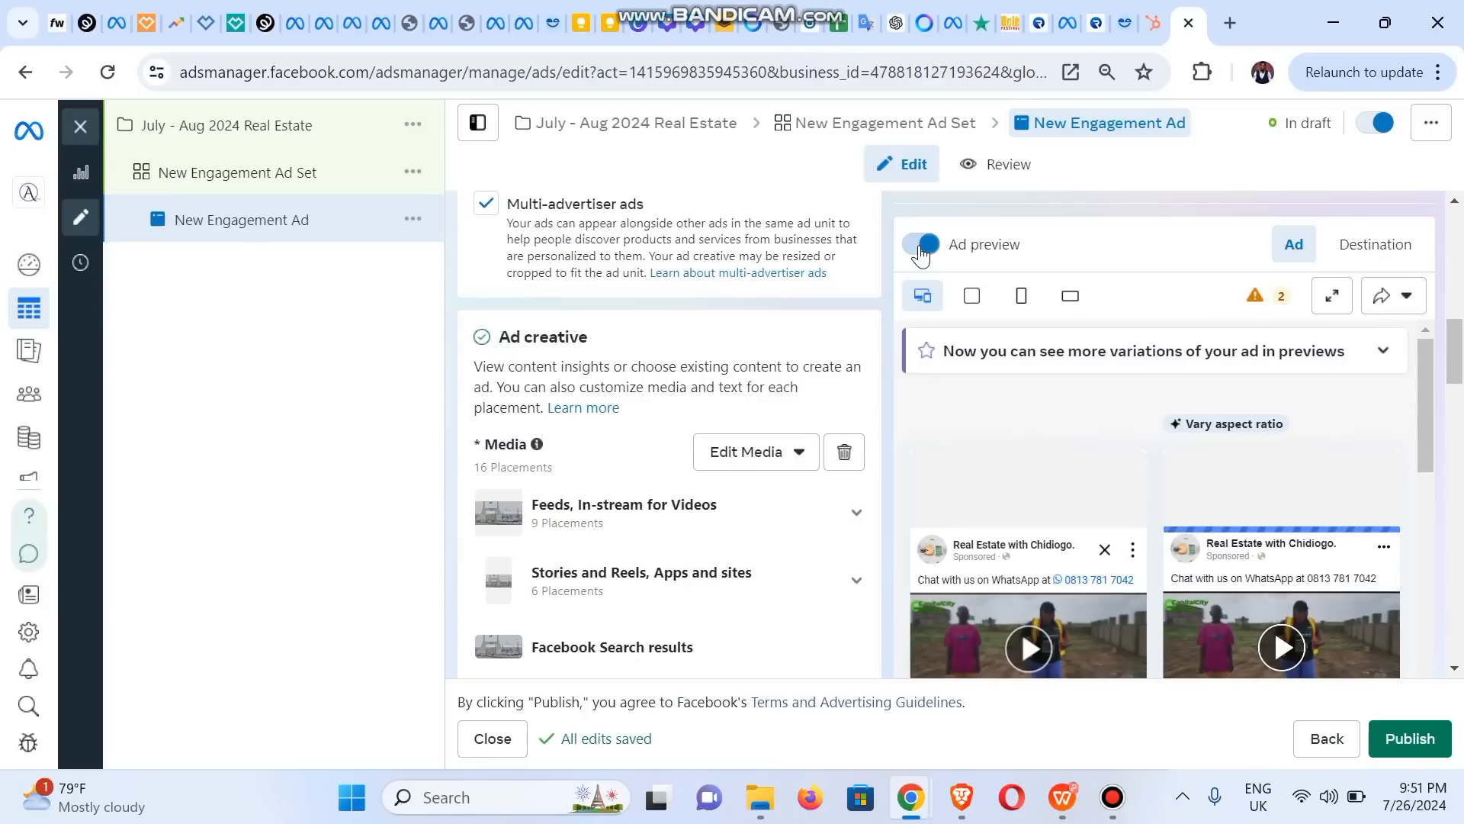
{"action": "left_click", "coordinate": [922, 255]}
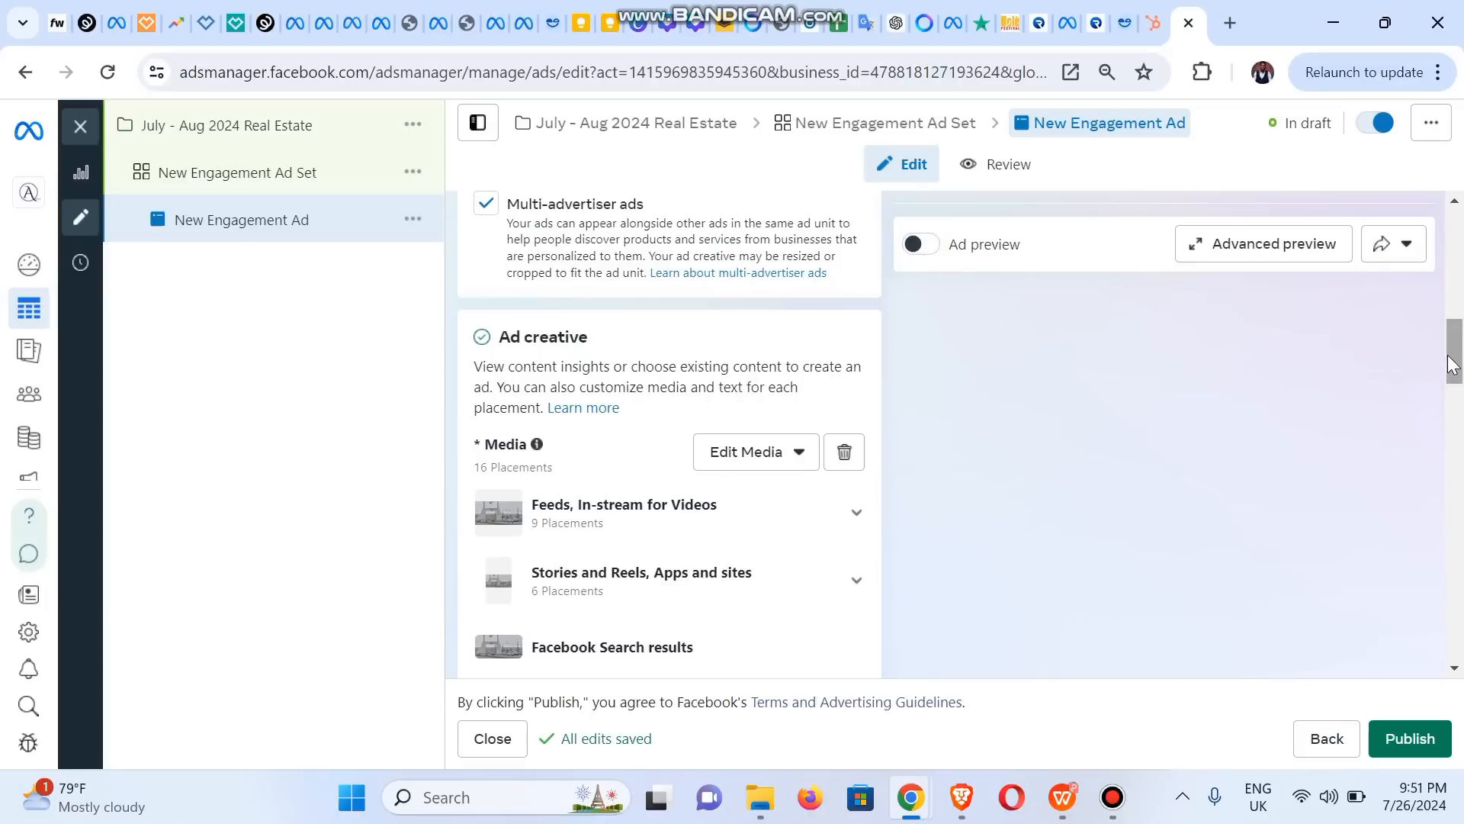
{"action": "left_click_drag", "start_coordinate": [1452, 364], "coordinate": [1455, 457]}
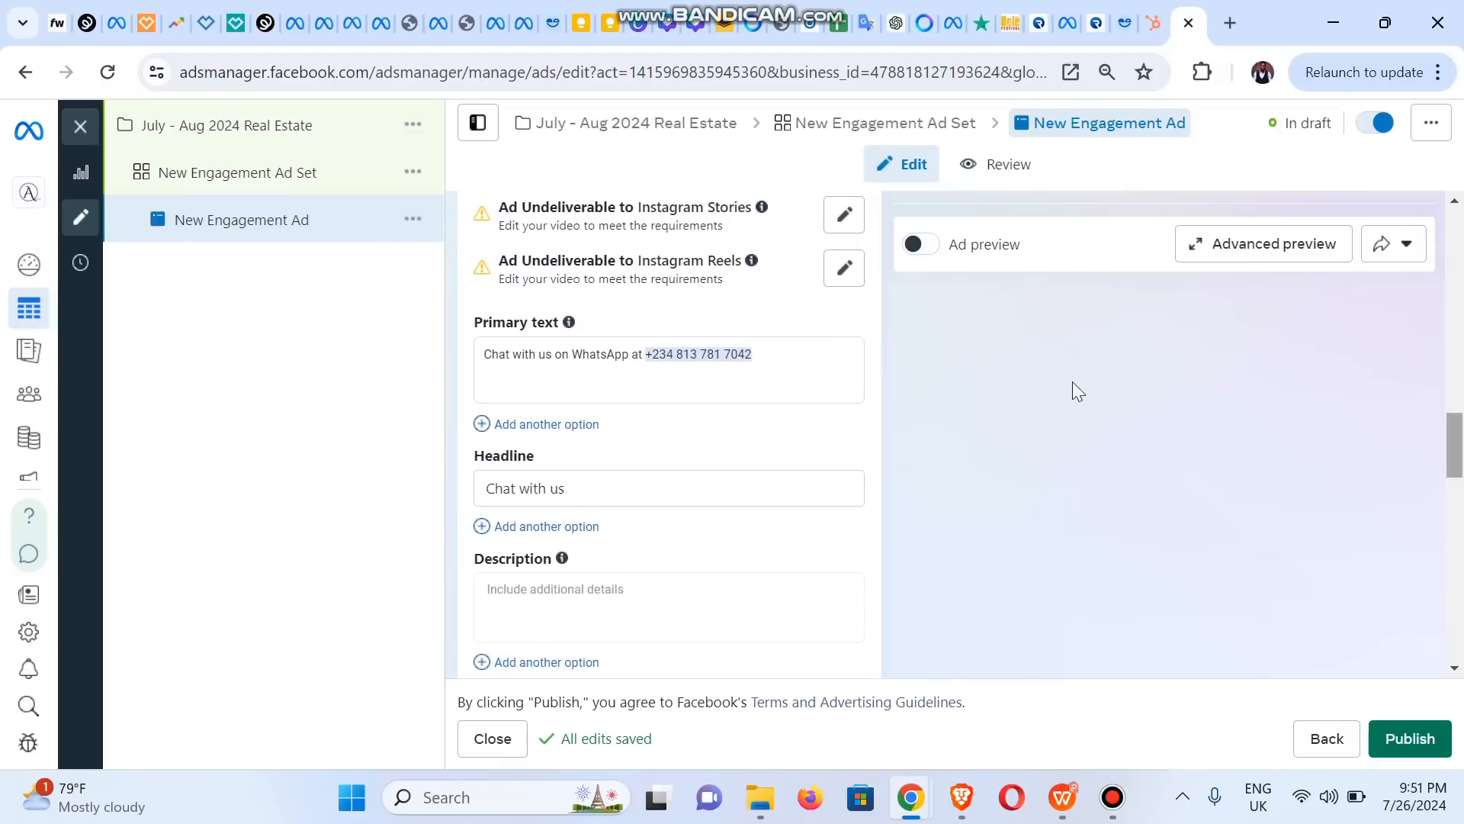
{"action": "triple_click", "coordinate": [579, 380]}
{"action": "key", "text": "ctrl+v"}
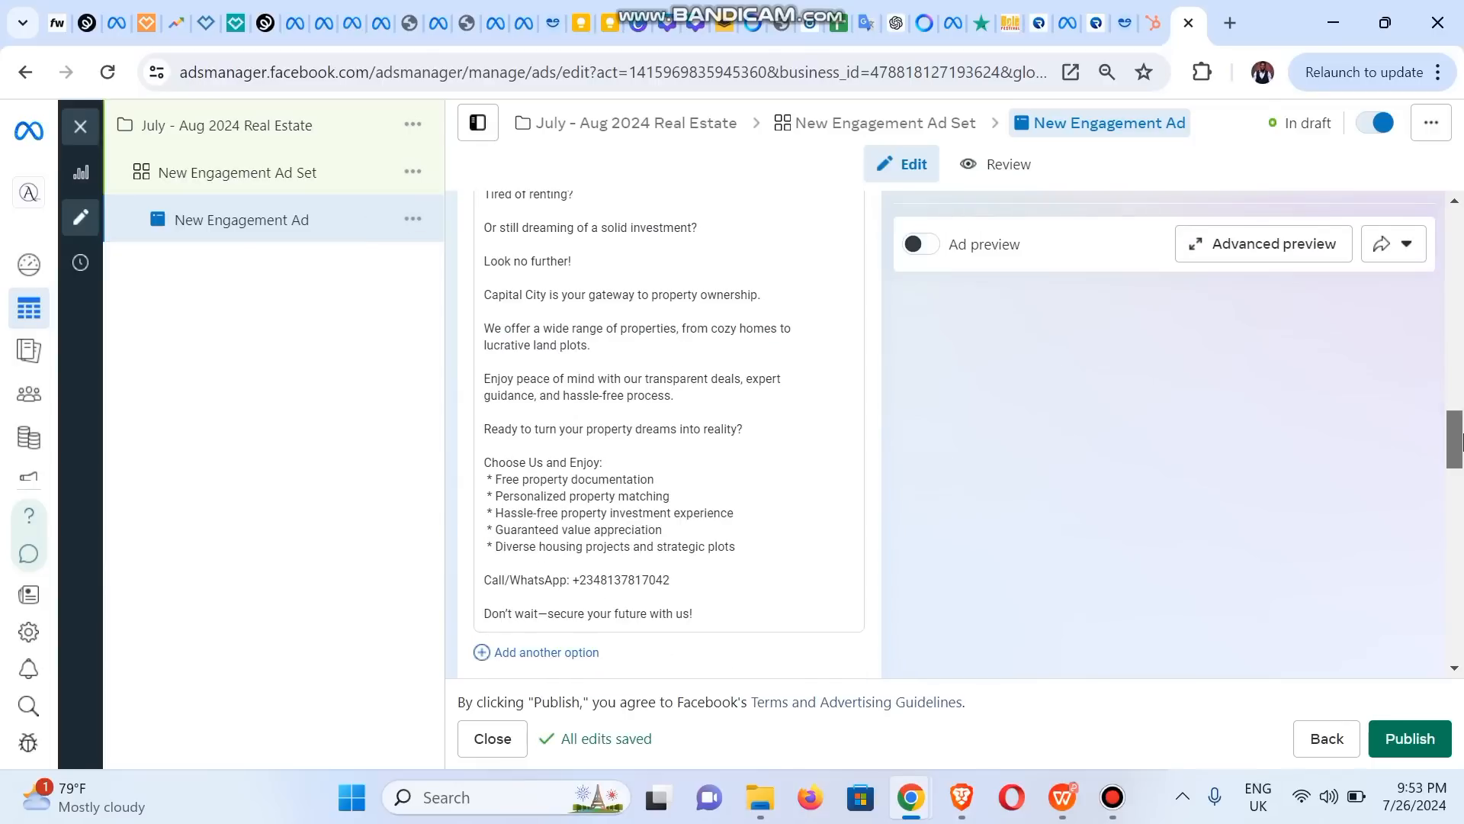
Replace the ad's headline with "Own Your Piece of Capital City".
{"action": "left_click_drag", "start_coordinate": [1460, 437], "coordinate": [1460, 442]}
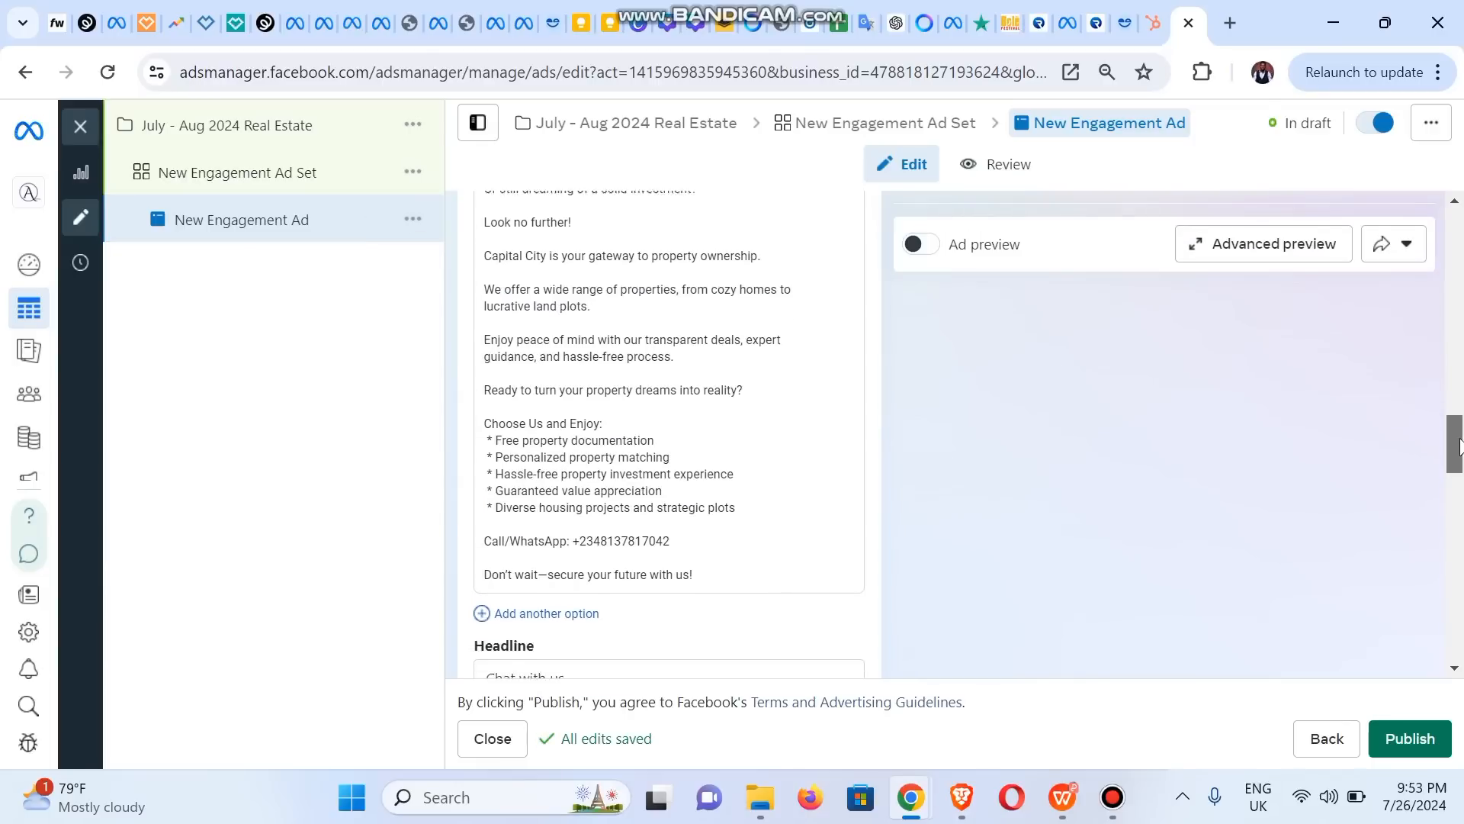
{"action": "scroll", "coordinate": [724, 400], "scroll_direction": "down", "scroll_amount": 3}
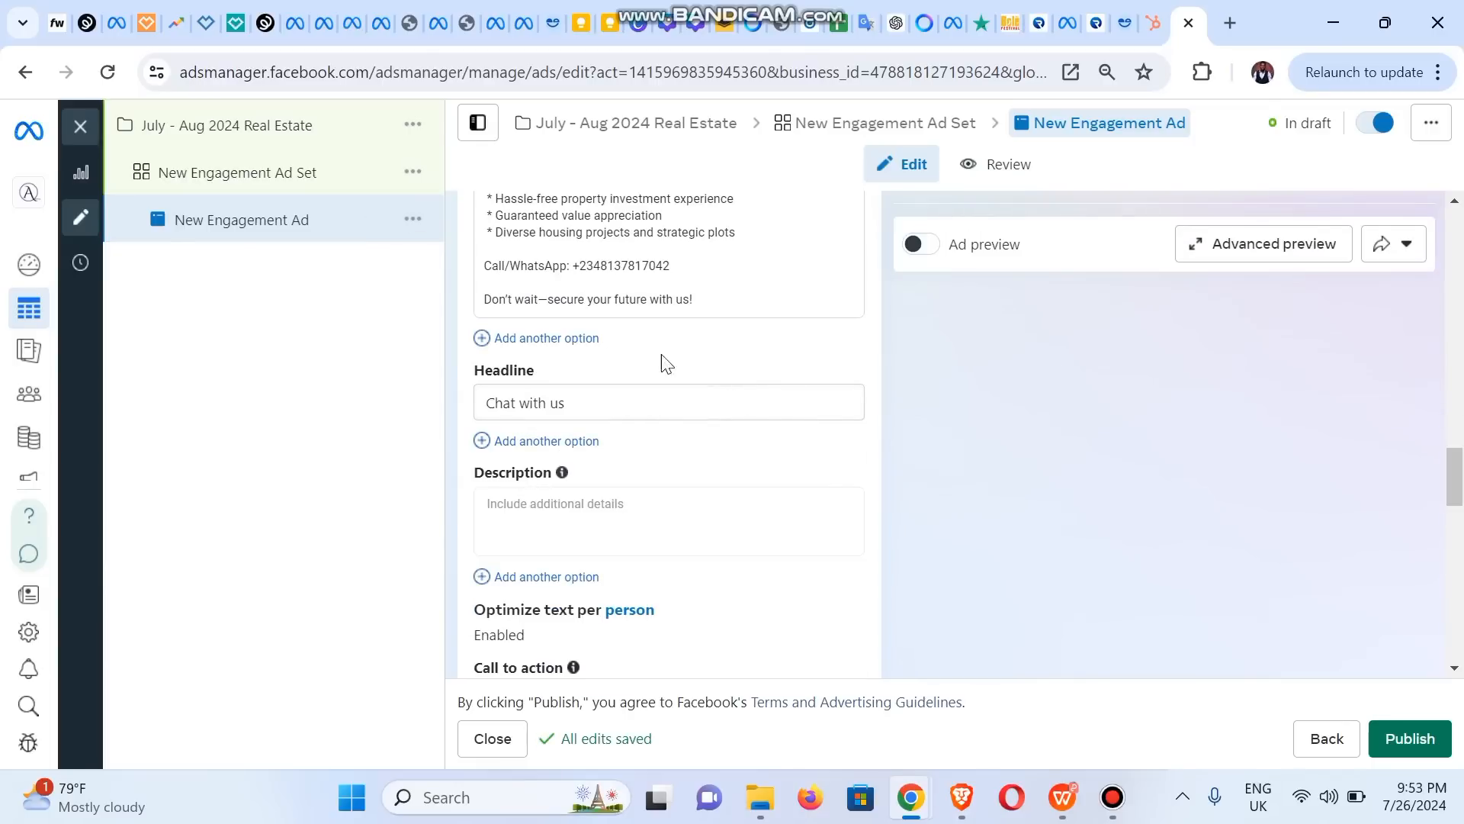
{"action": "left_click", "coordinate": [814, 402]}
{"action": "key", "text": "ctrl+a"}
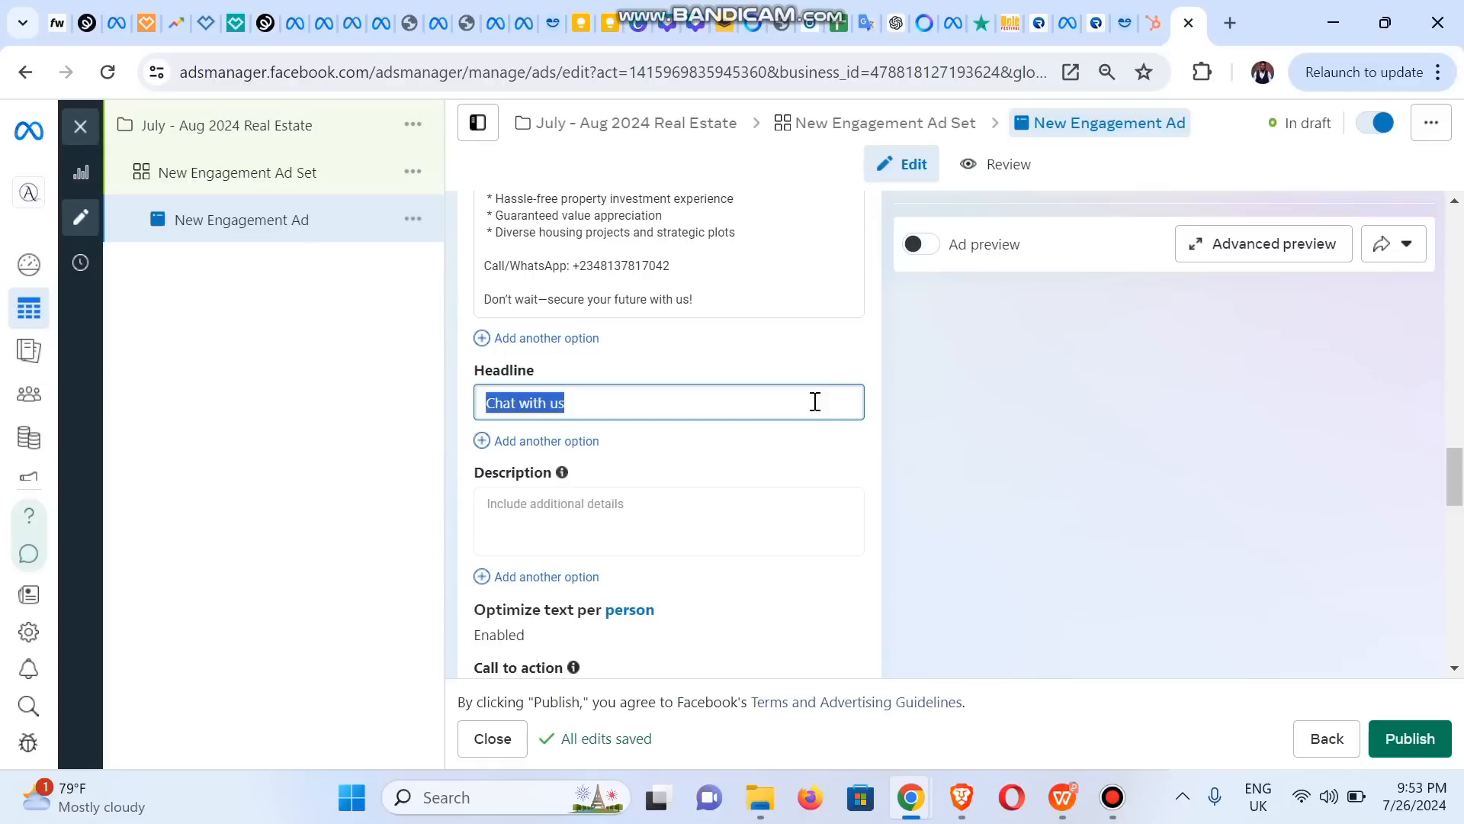
{"action": "type", "text": "Own Your Piece of Capital City"}
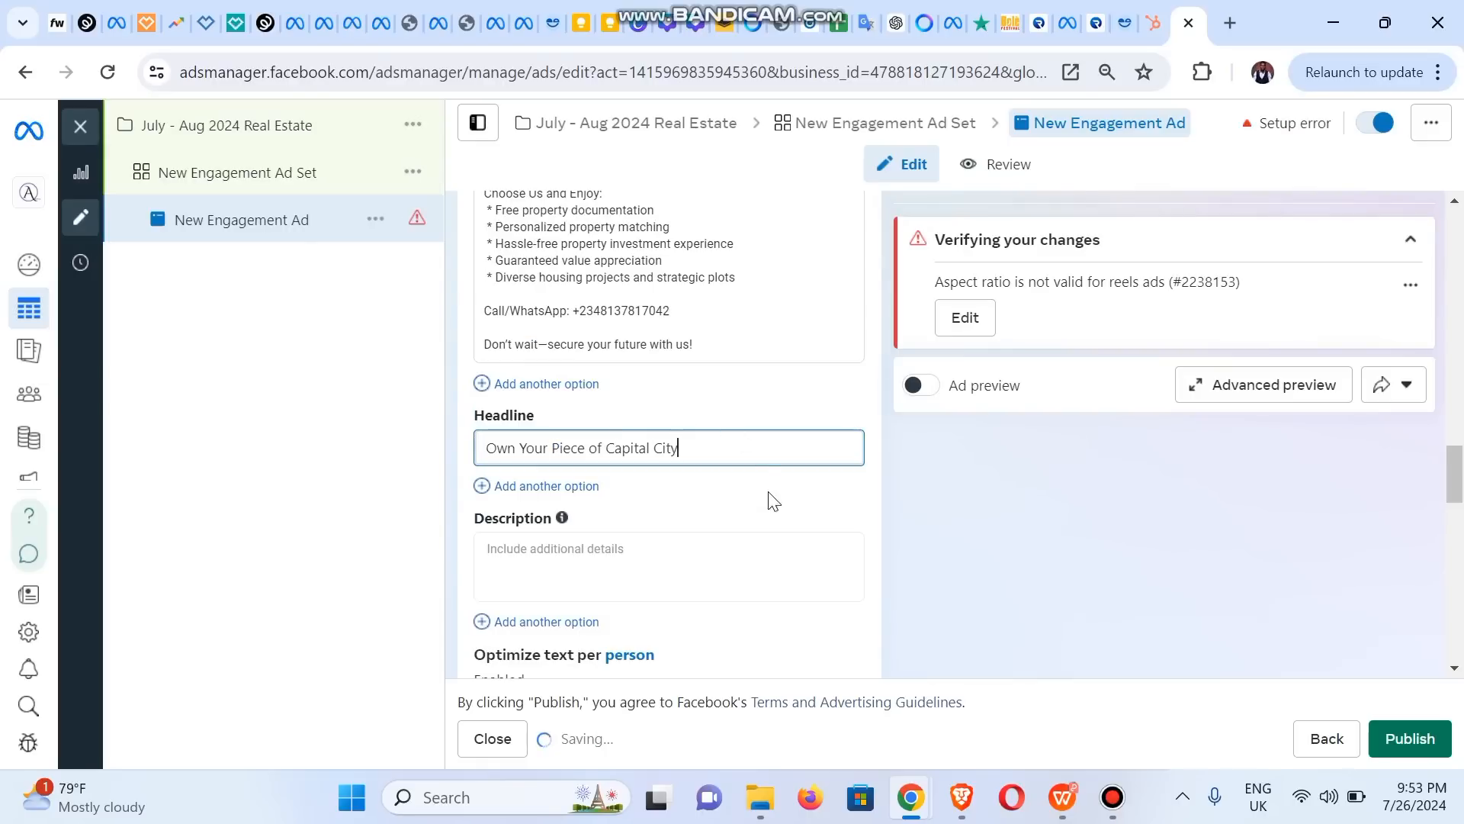
{"action": "left_click", "coordinate": [776, 500]}
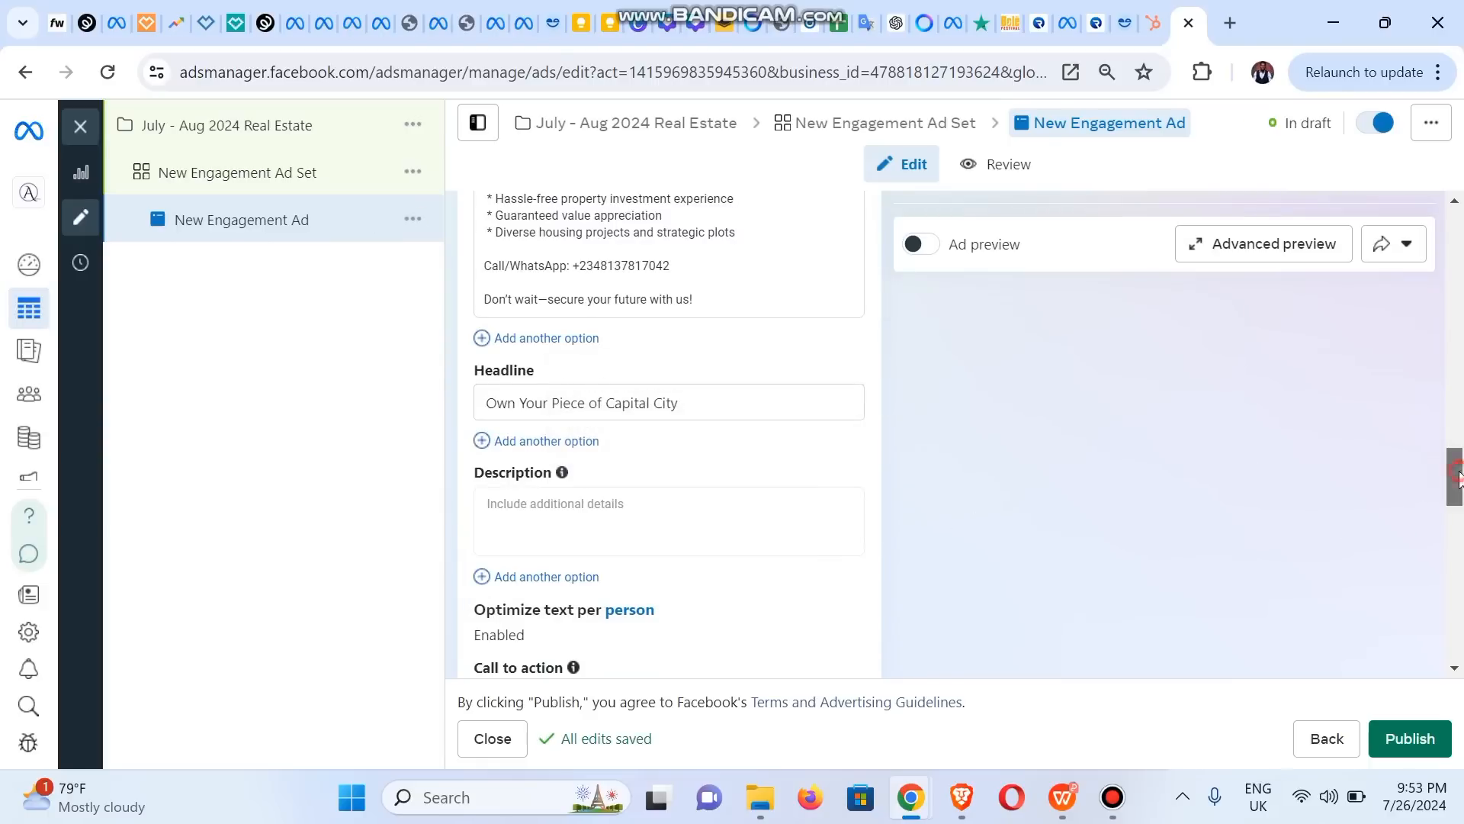
Set the ad's call to action to Contact us.
{"action": "left_click_drag", "start_coordinate": [1453, 476], "coordinate": [1453, 514]}
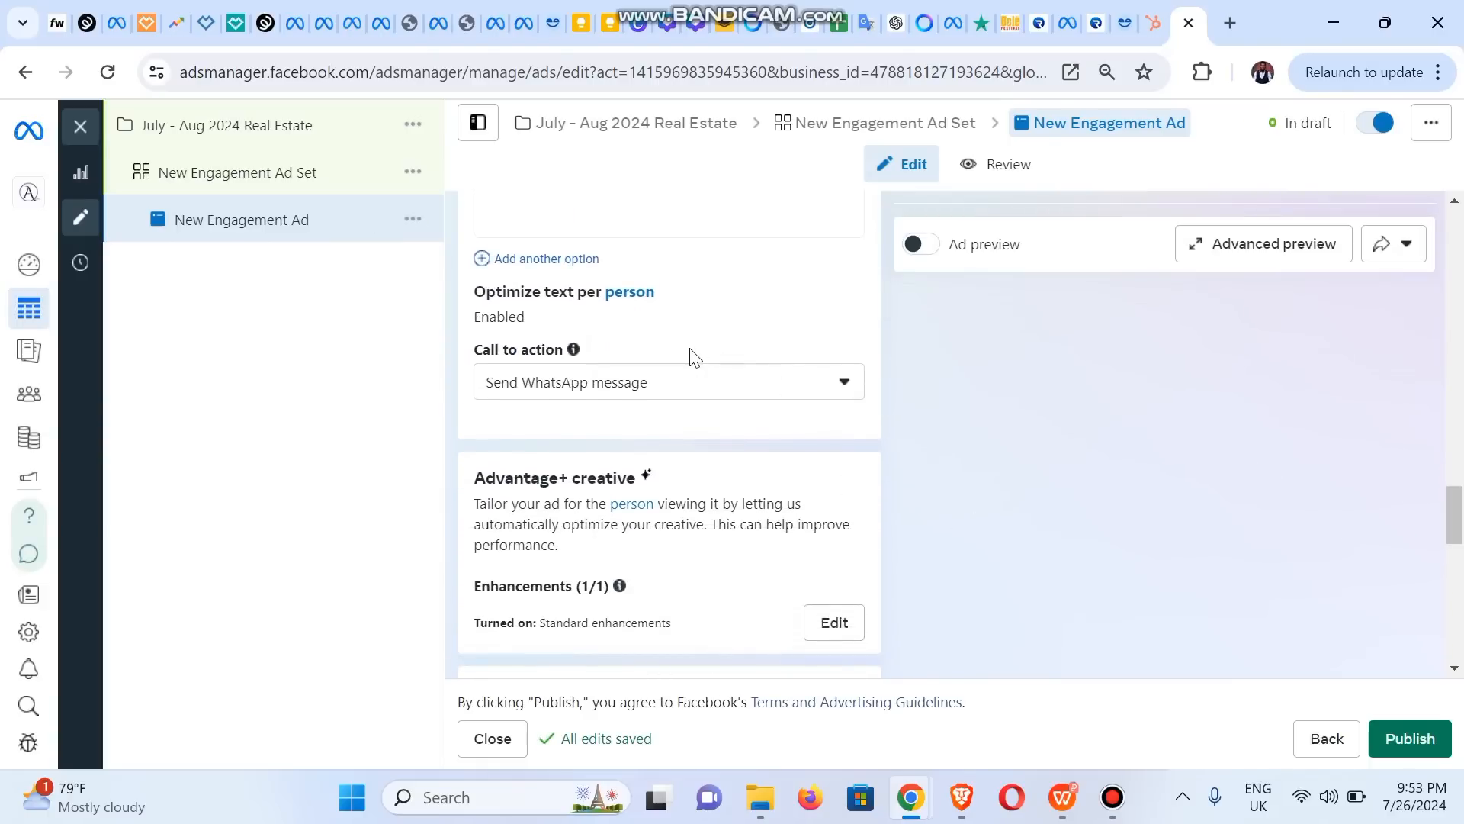
{"action": "left_click", "coordinate": [691, 393]}
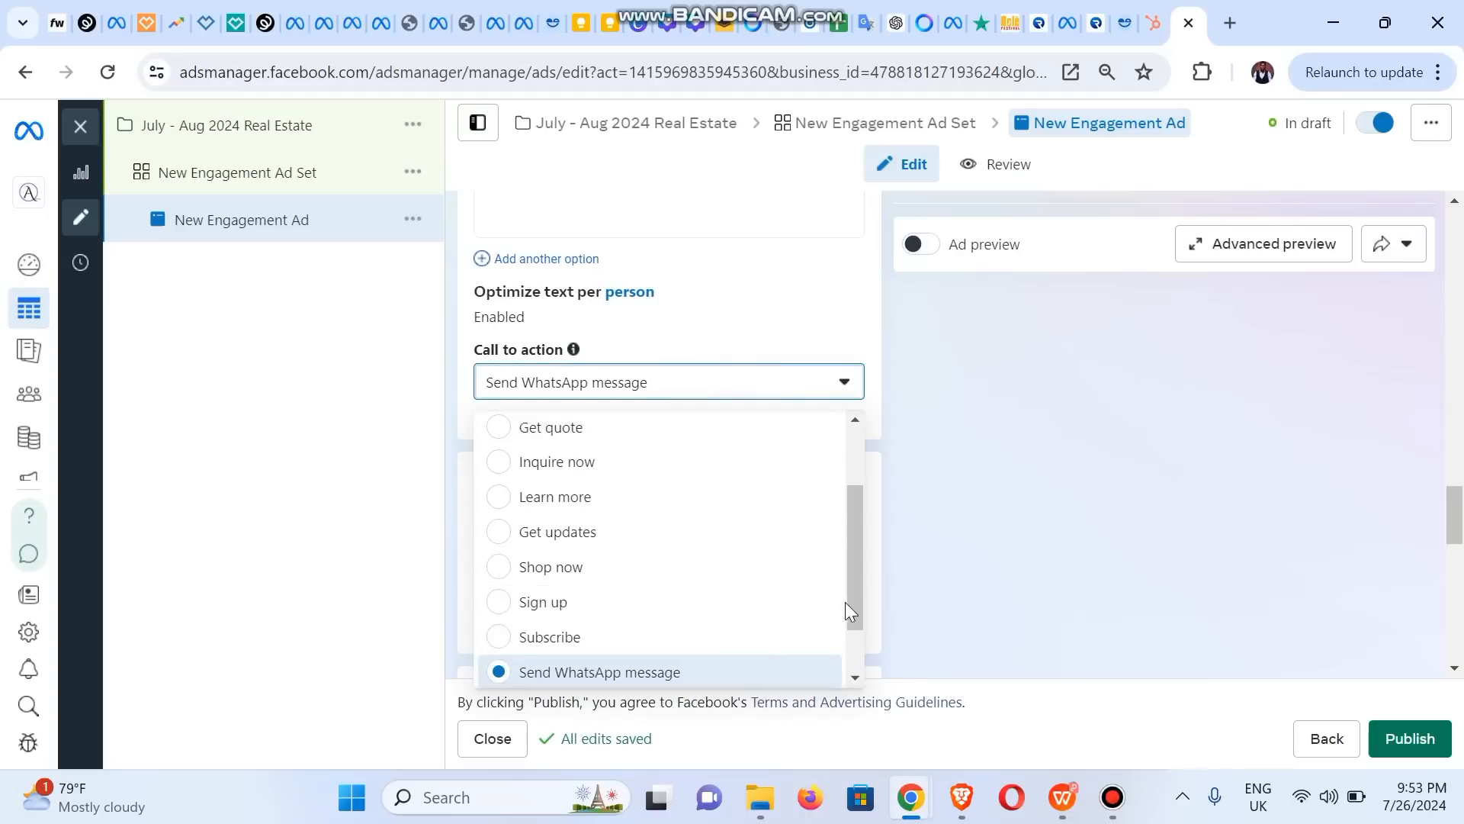
{"action": "left_click_drag", "start_coordinate": [854, 608], "coordinate": [837, 523]}
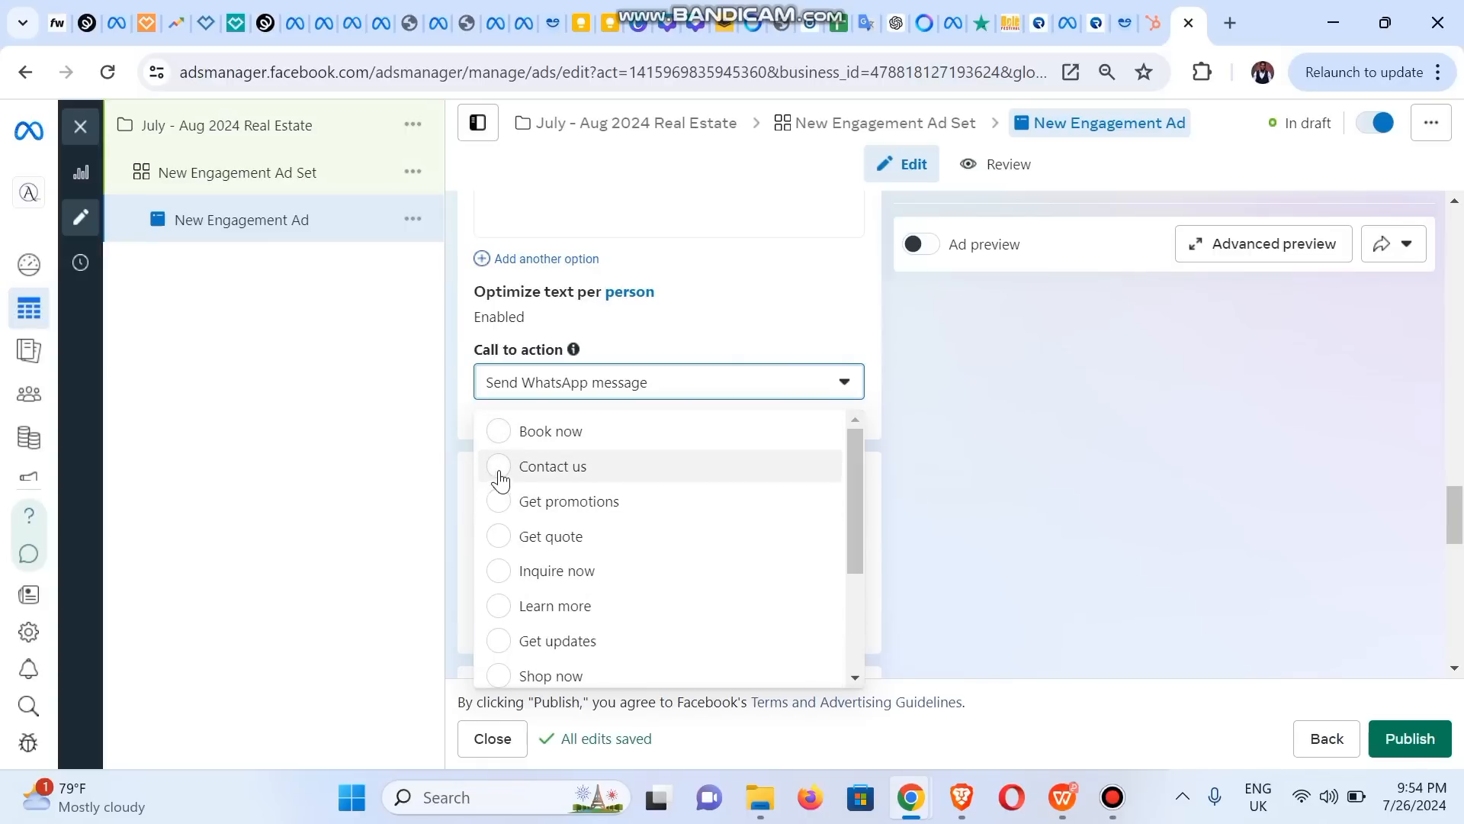
{"action": "left_click", "coordinate": [500, 479]}
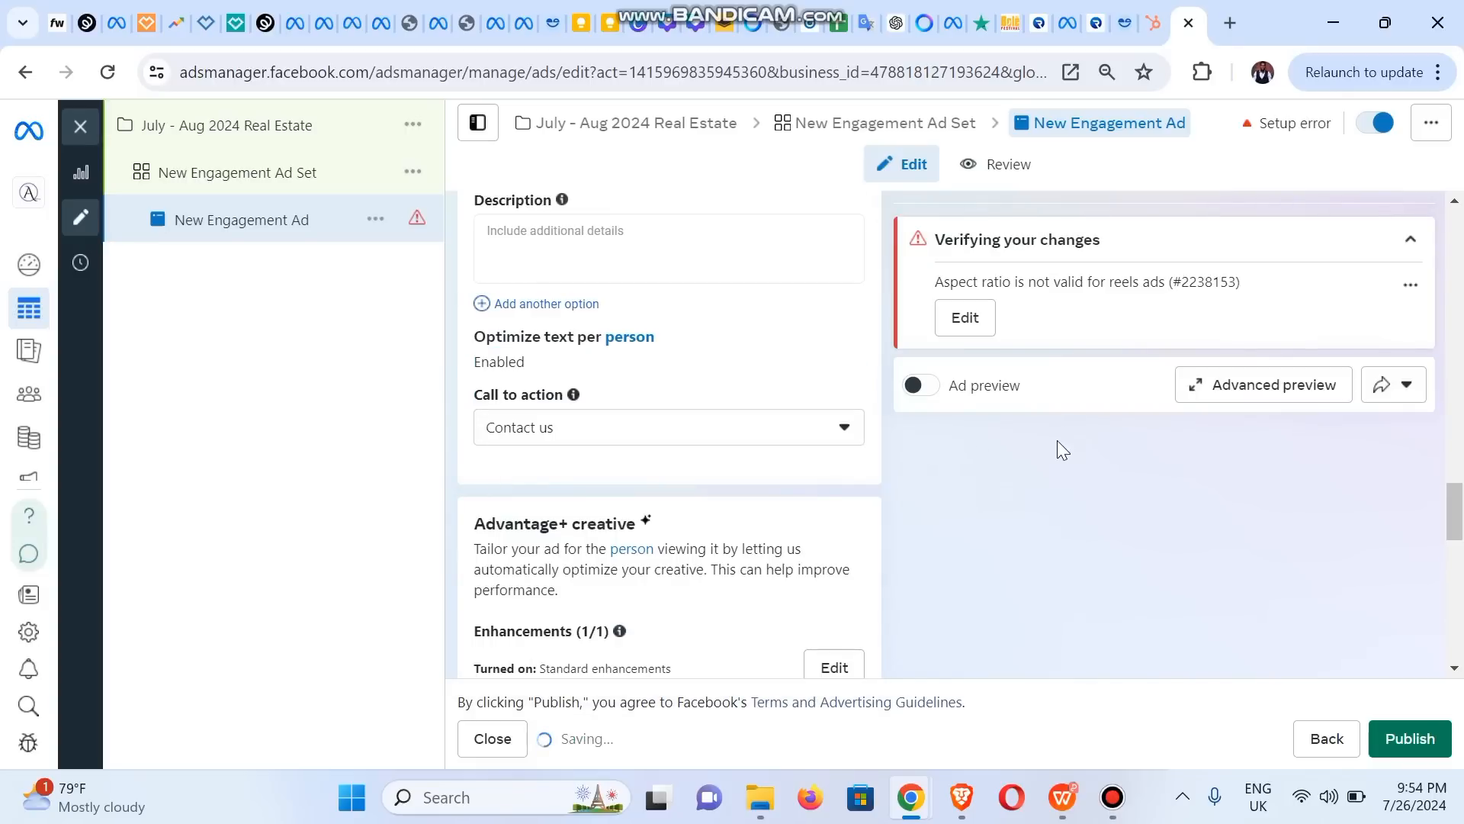
Edit the new message template and change its customer actions from a pre-filled message to frequently asked questions.
{"action": "left_click_drag", "start_coordinate": [1451, 511], "coordinate": [1449, 537]}
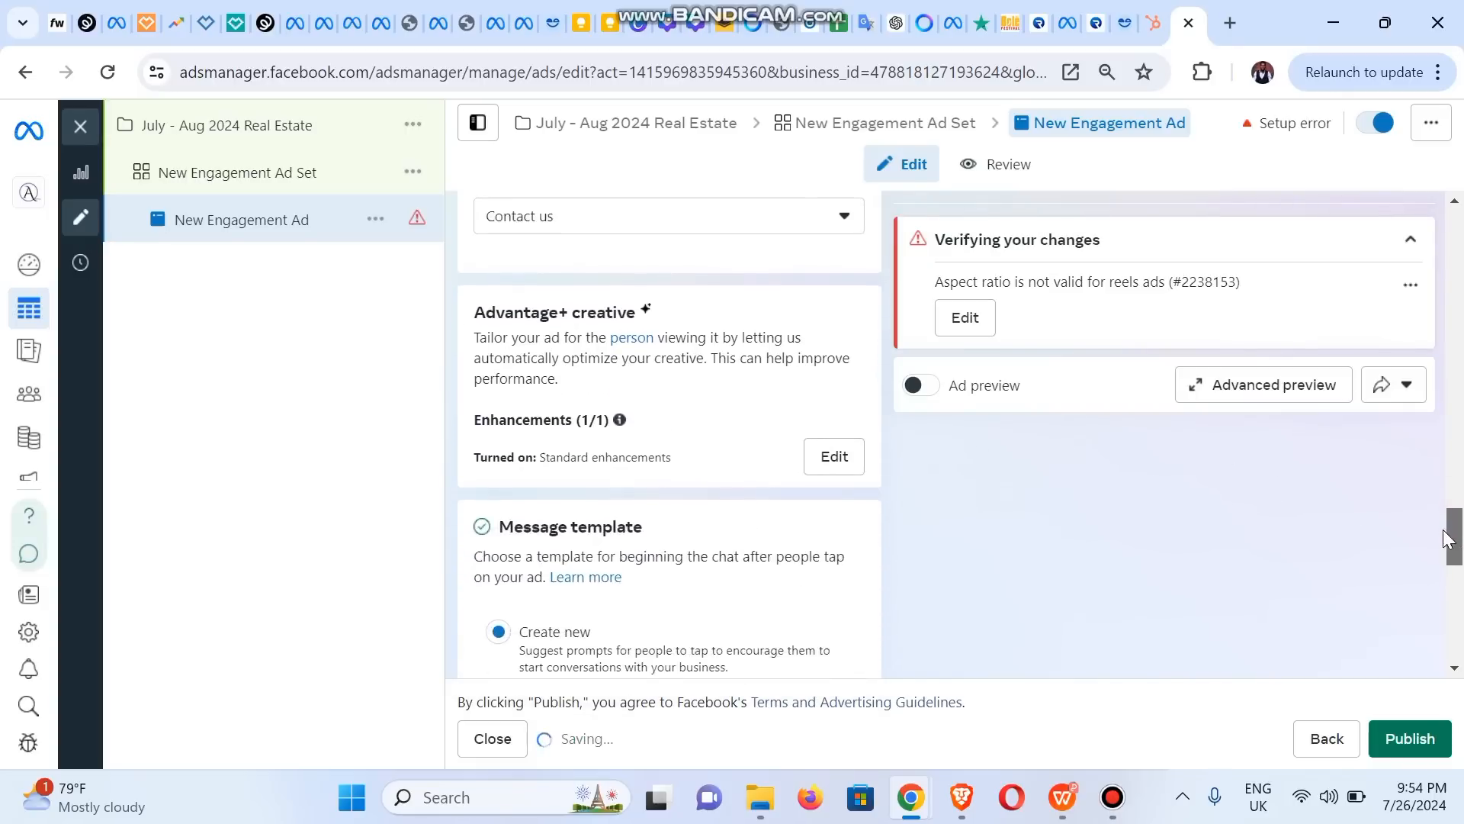
{"action": "scroll", "coordinate": [1449, 538], "scroll_direction": "down", "scroll_amount": 6}
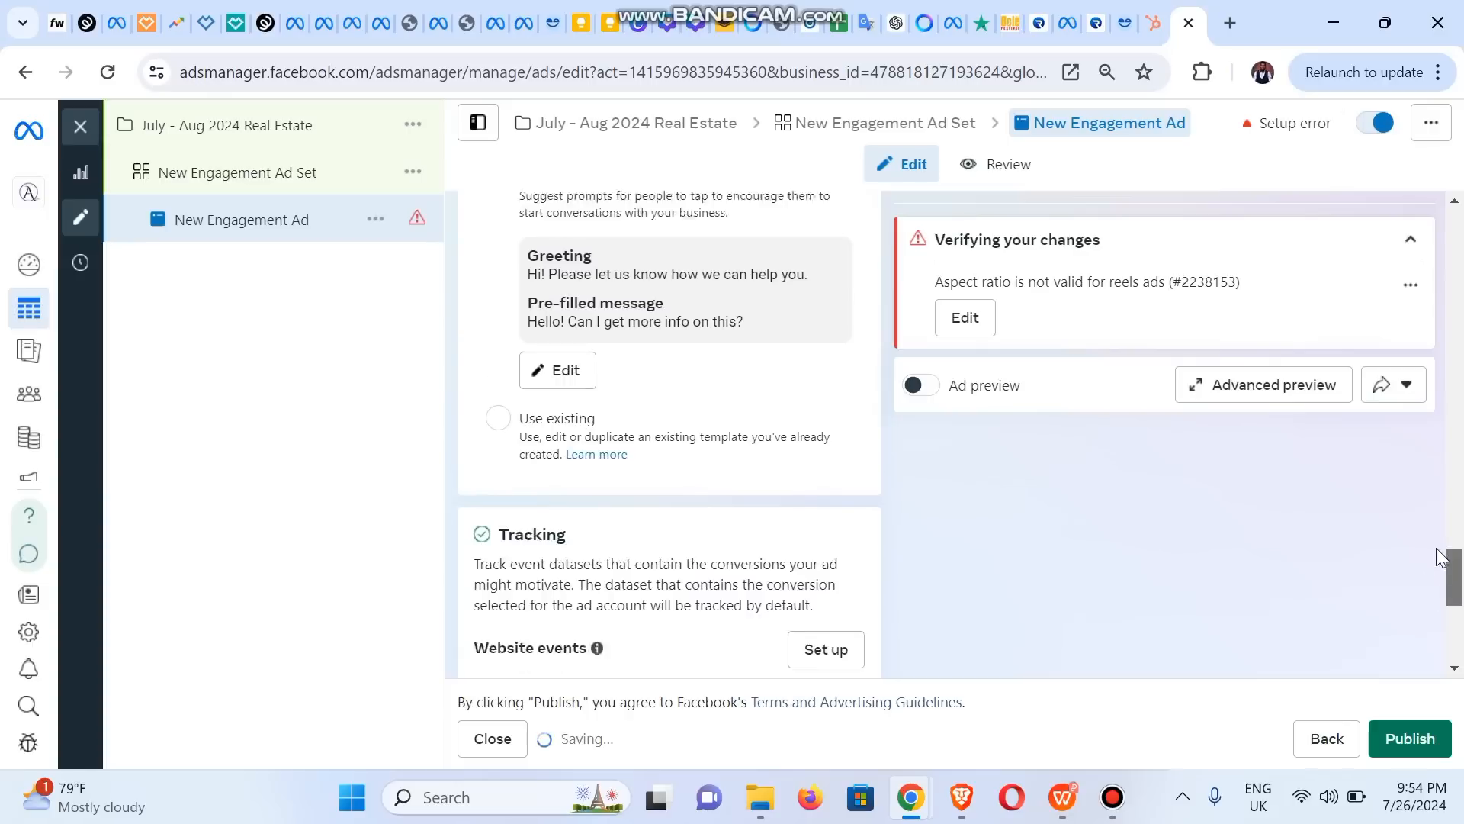
{"action": "scroll", "coordinate": [1441, 555], "scroll_direction": "up", "scroll_amount": 5}
{"action": "scroll", "coordinate": [1440, 546], "scroll_direction": "down", "scroll_amount": 3}
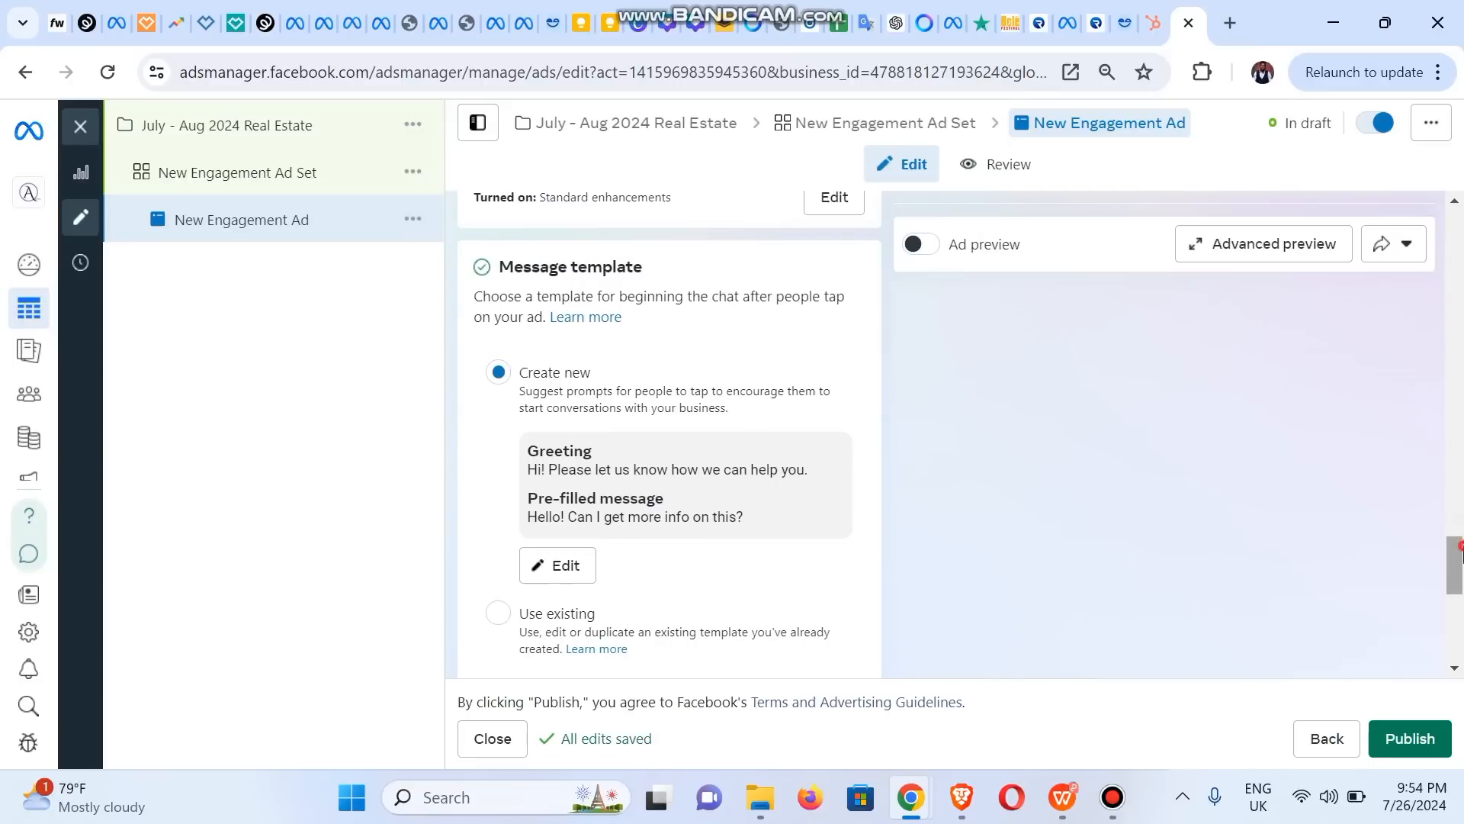
{"action": "mouse_move", "coordinate": [1458, 543]}
{"action": "left_mouse_down"}
{"action": "mouse_move", "coordinate": [1457, 509]}
{"action": "mouse_move", "coordinate": [1457, 570]}
{"action": "mouse_move", "coordinate": [1456, 554]}
{"action": "left_mouse_up"}
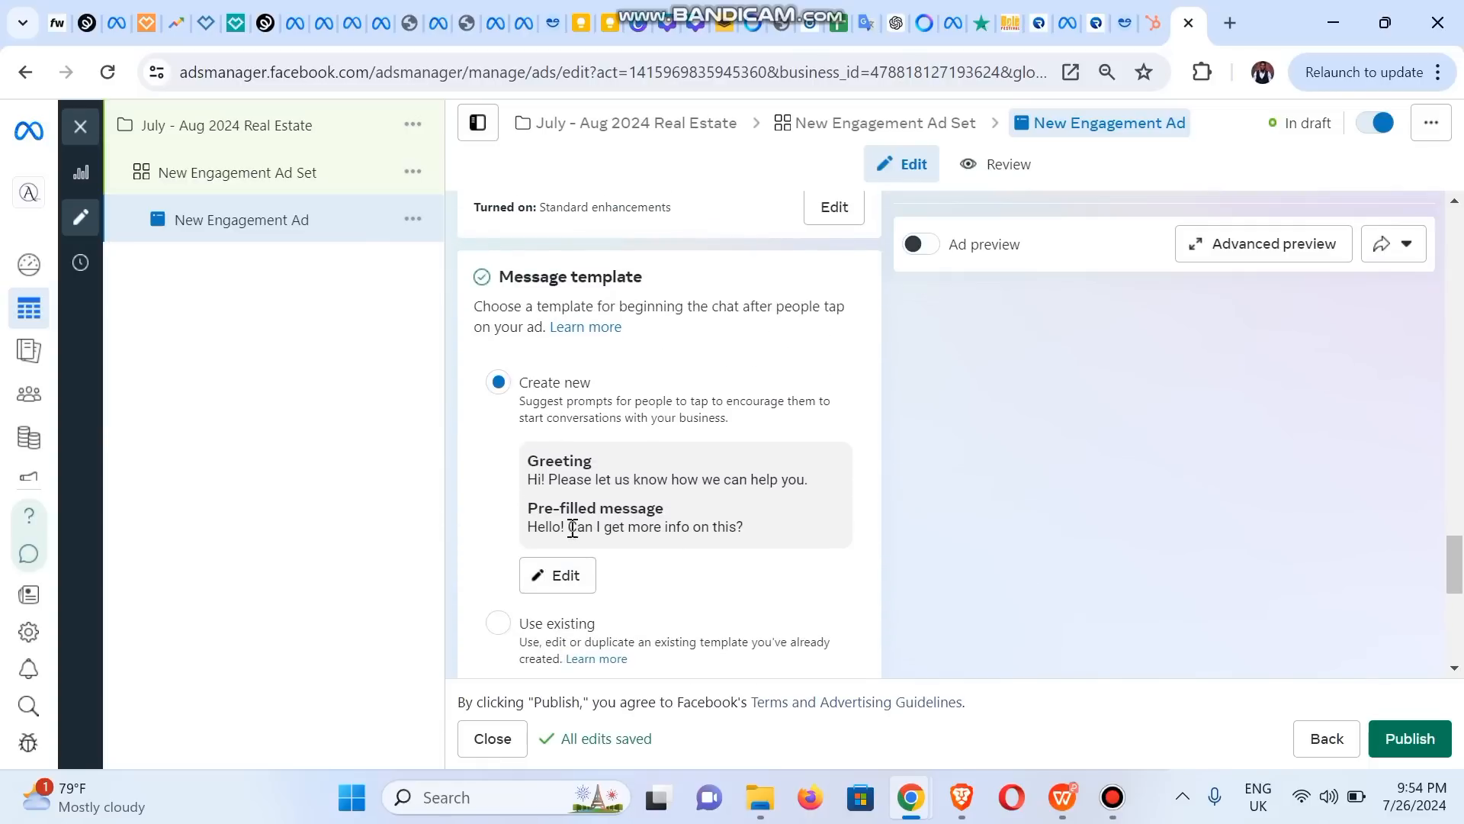
{"action": "left_click", "coordinate": [566, 576]}
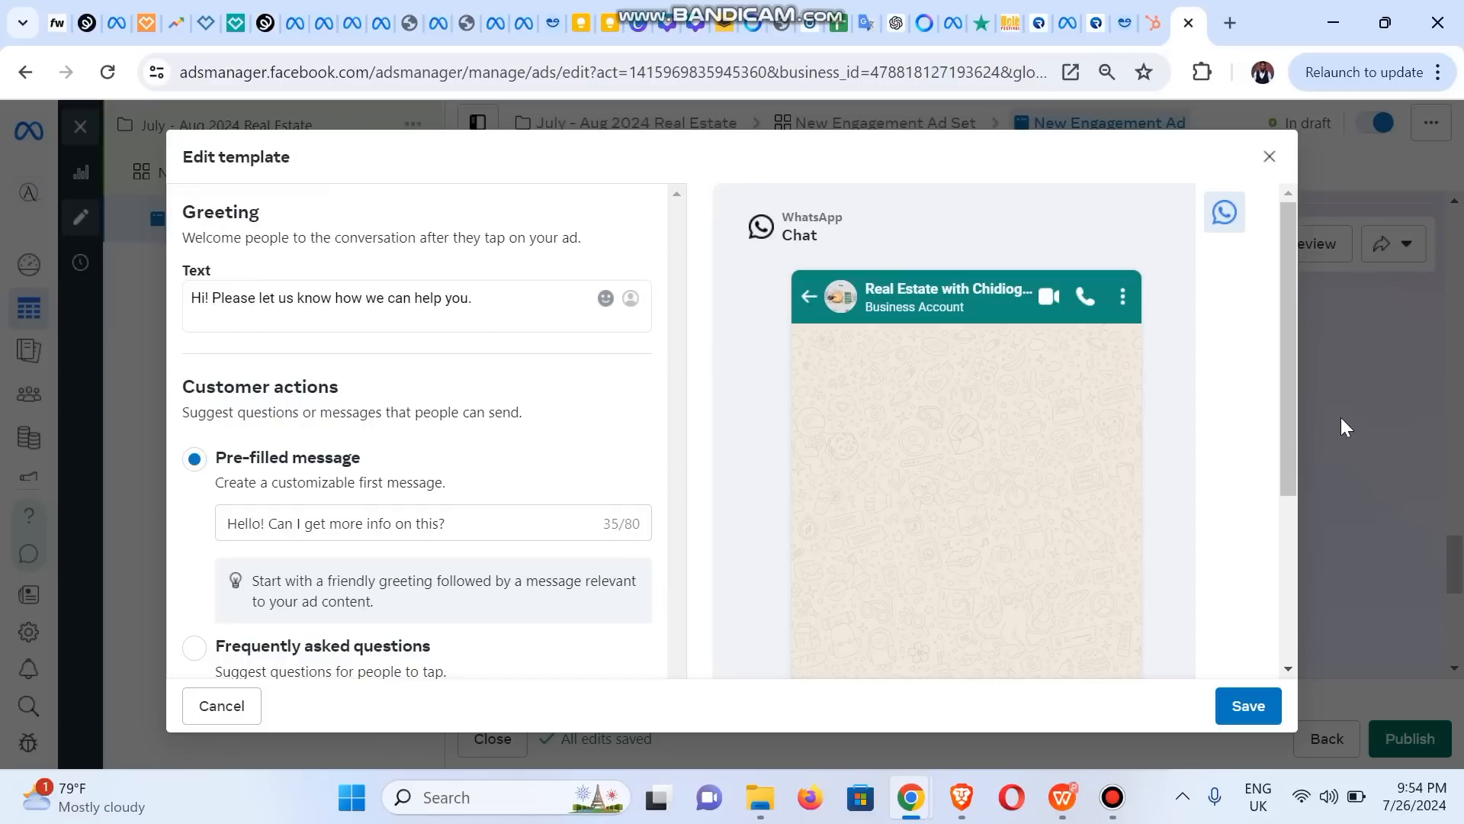
{"action": "left_click_drag", "start_coordinate": [1288, 439], "coordinate": [1283, 538]}
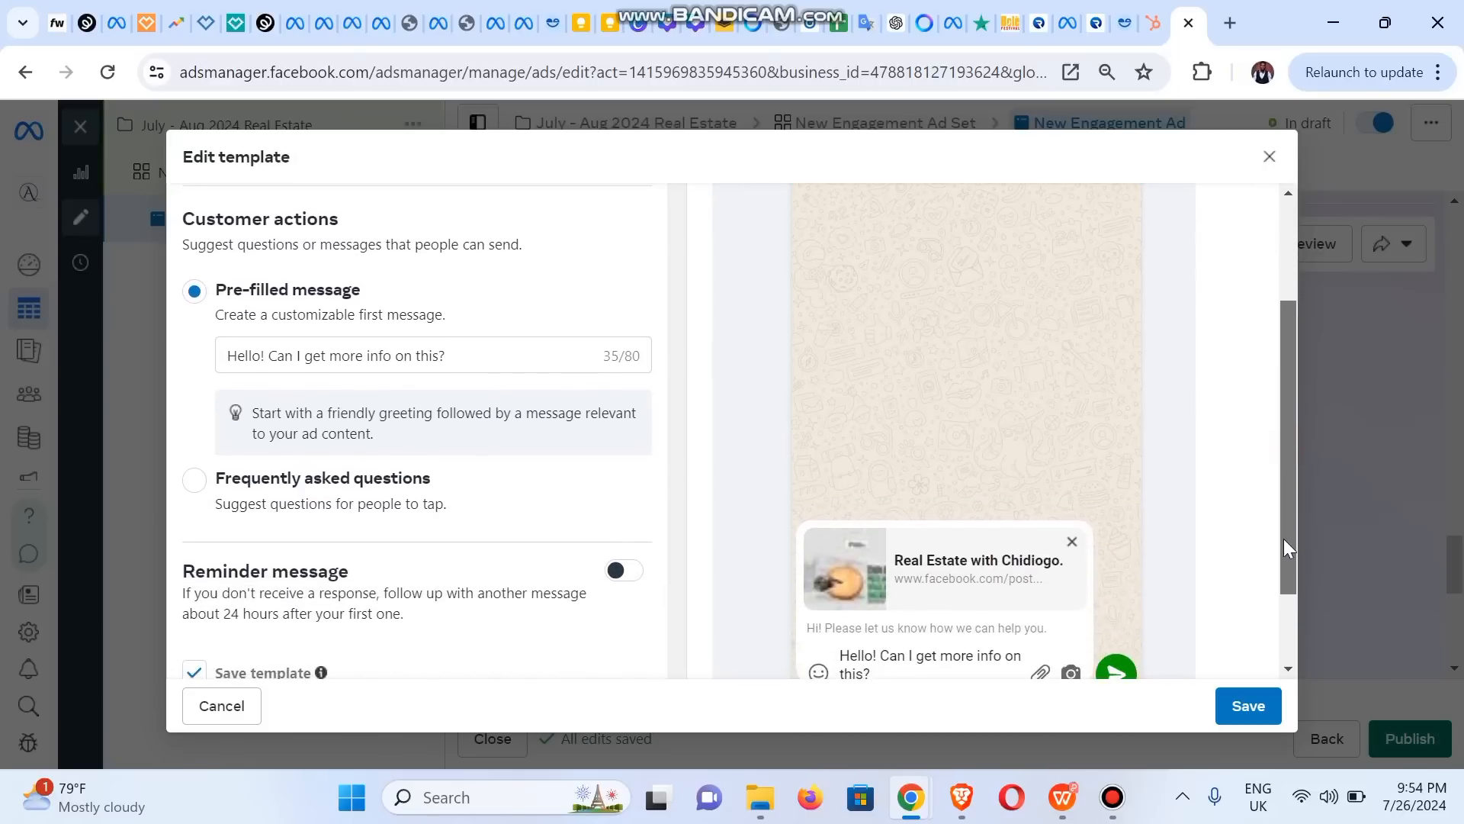
{"action": "left_click", "coordinate": [196, 490]}
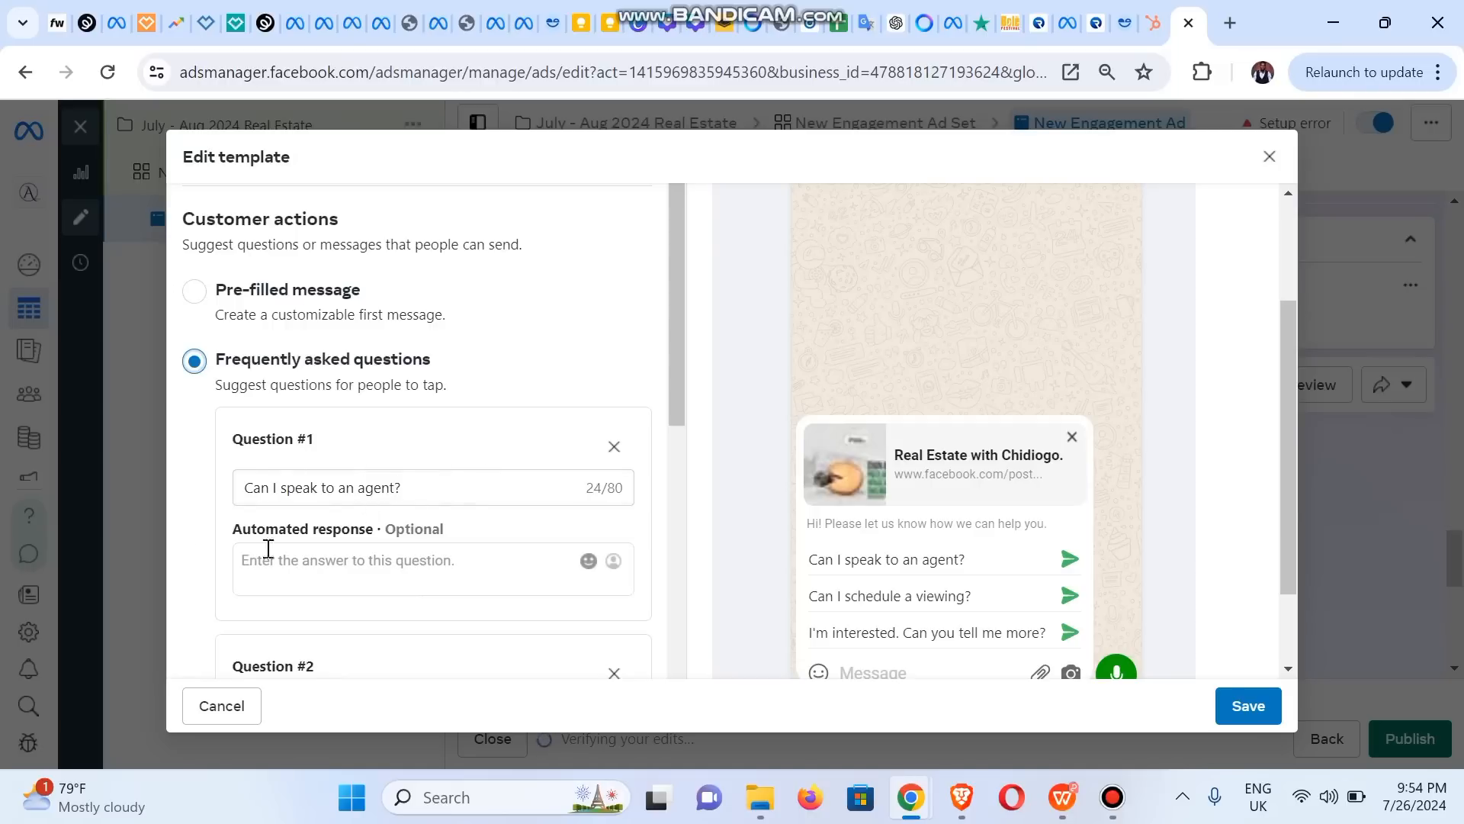
Replace the first suggested question with "Can I visit the properties before making a purchase?".
{"action": "left_click_drag", "start_coordinate": [675, 397], "coordinate": [678, 548]}
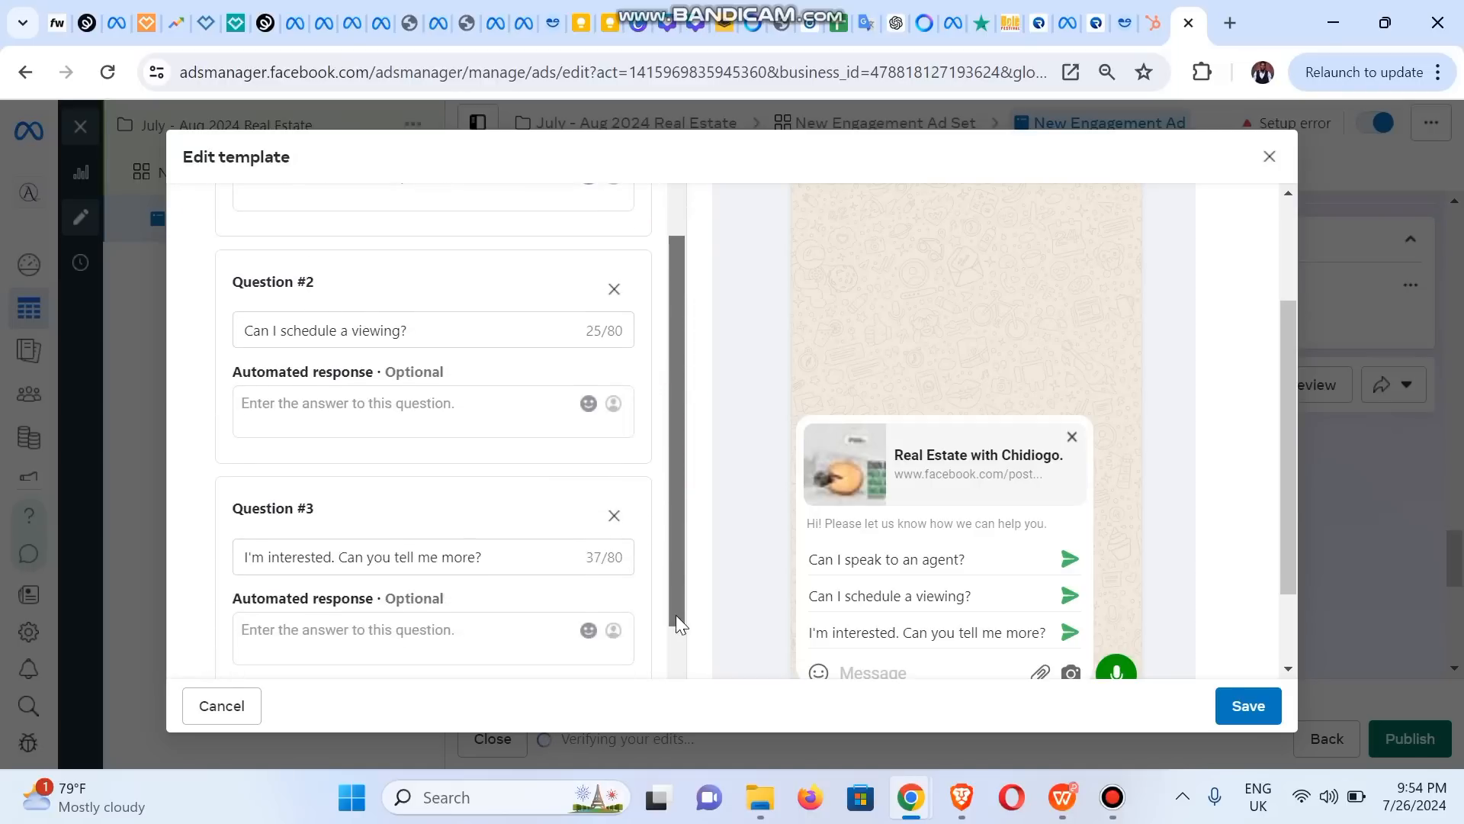
{"action": "left_click_drag", "start_coordinate": [676, 615], "coordinate": [660, 429]}
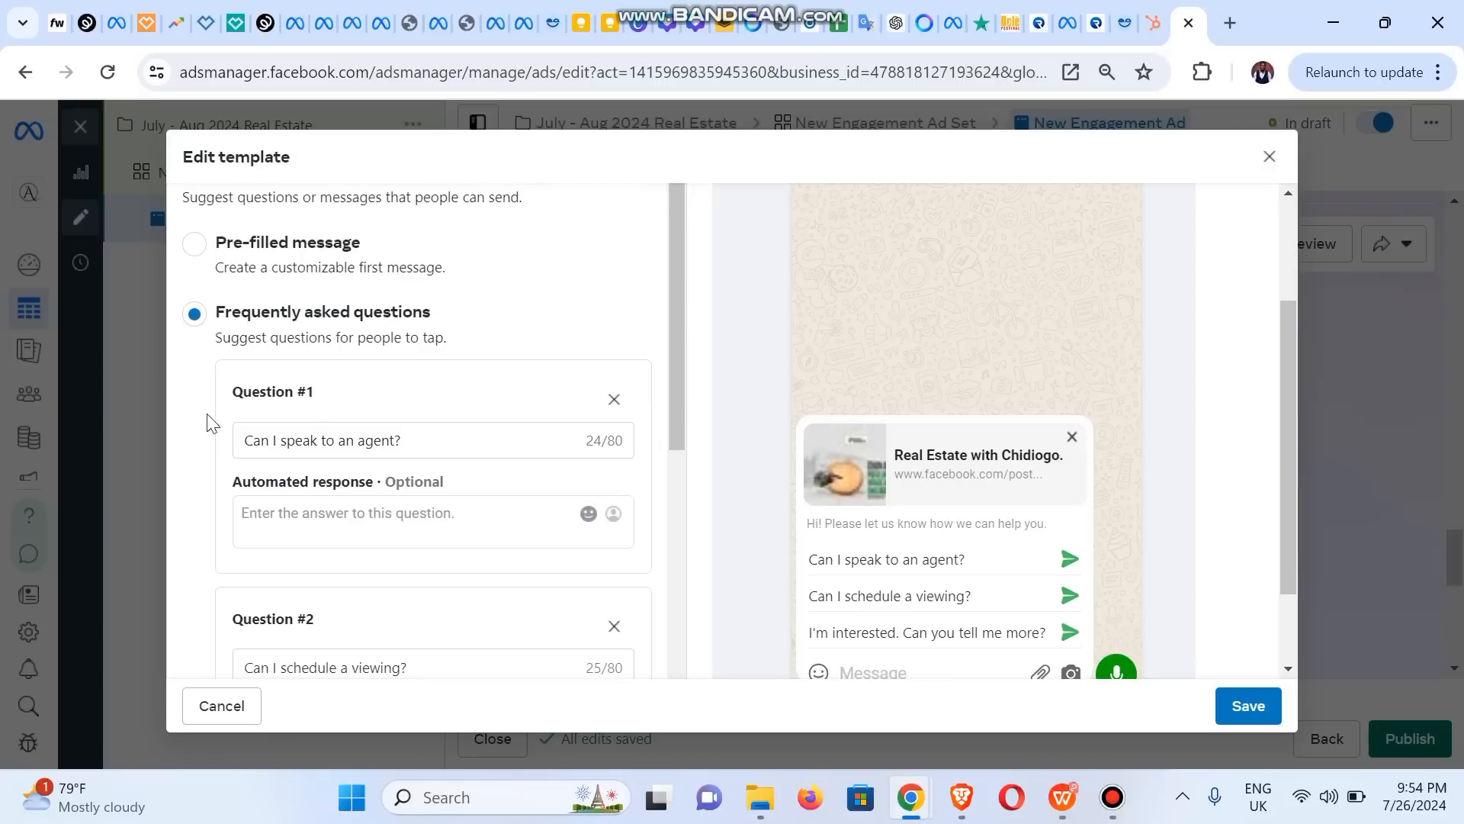
{"action": "left_click", "coordinate": [341, 438]}
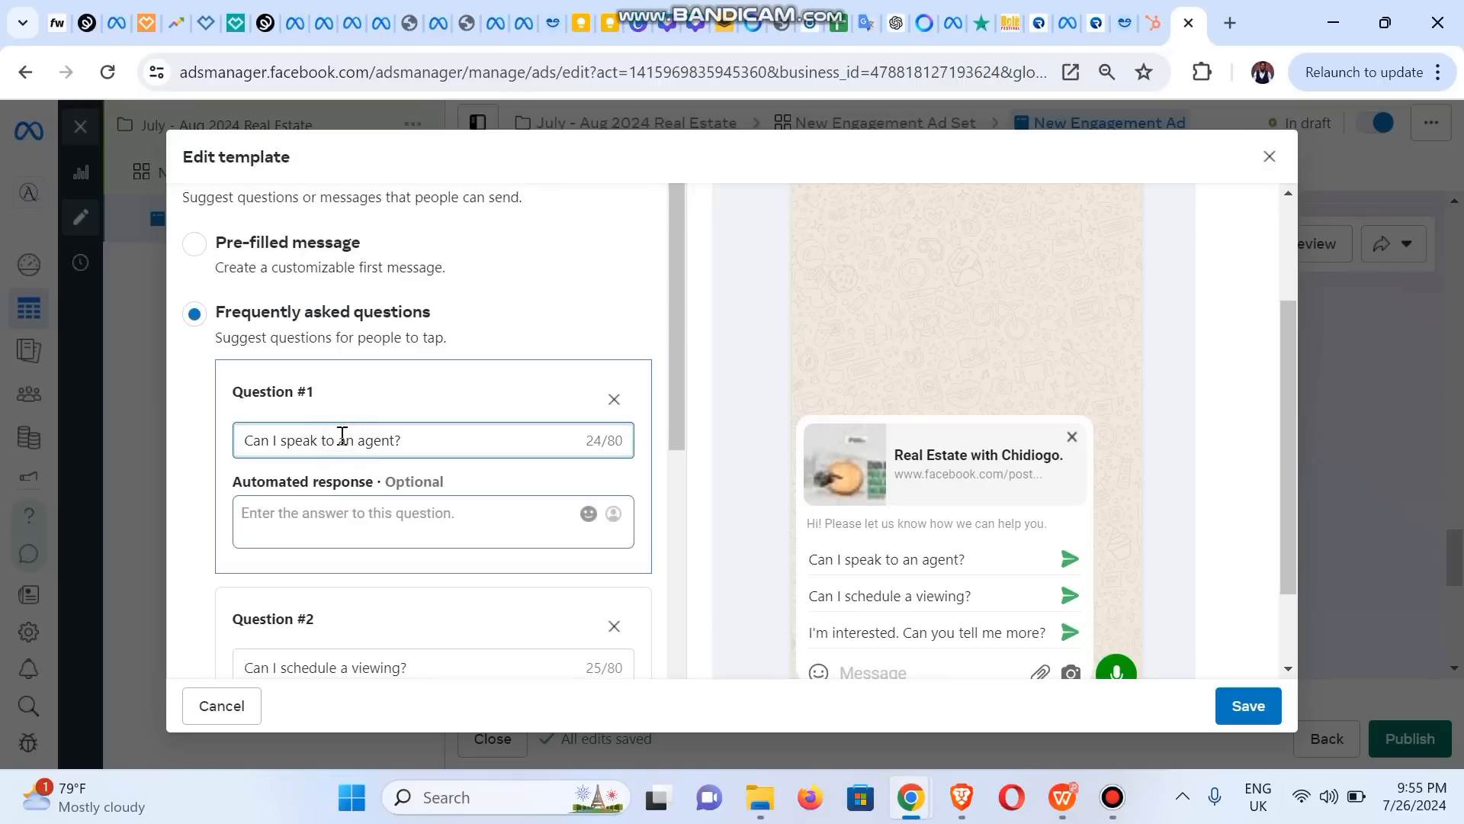
{"action": "key", "text": "ctrl+a"}
{"action": "type", "text": "Can I visit the properties before making a purchase?"}
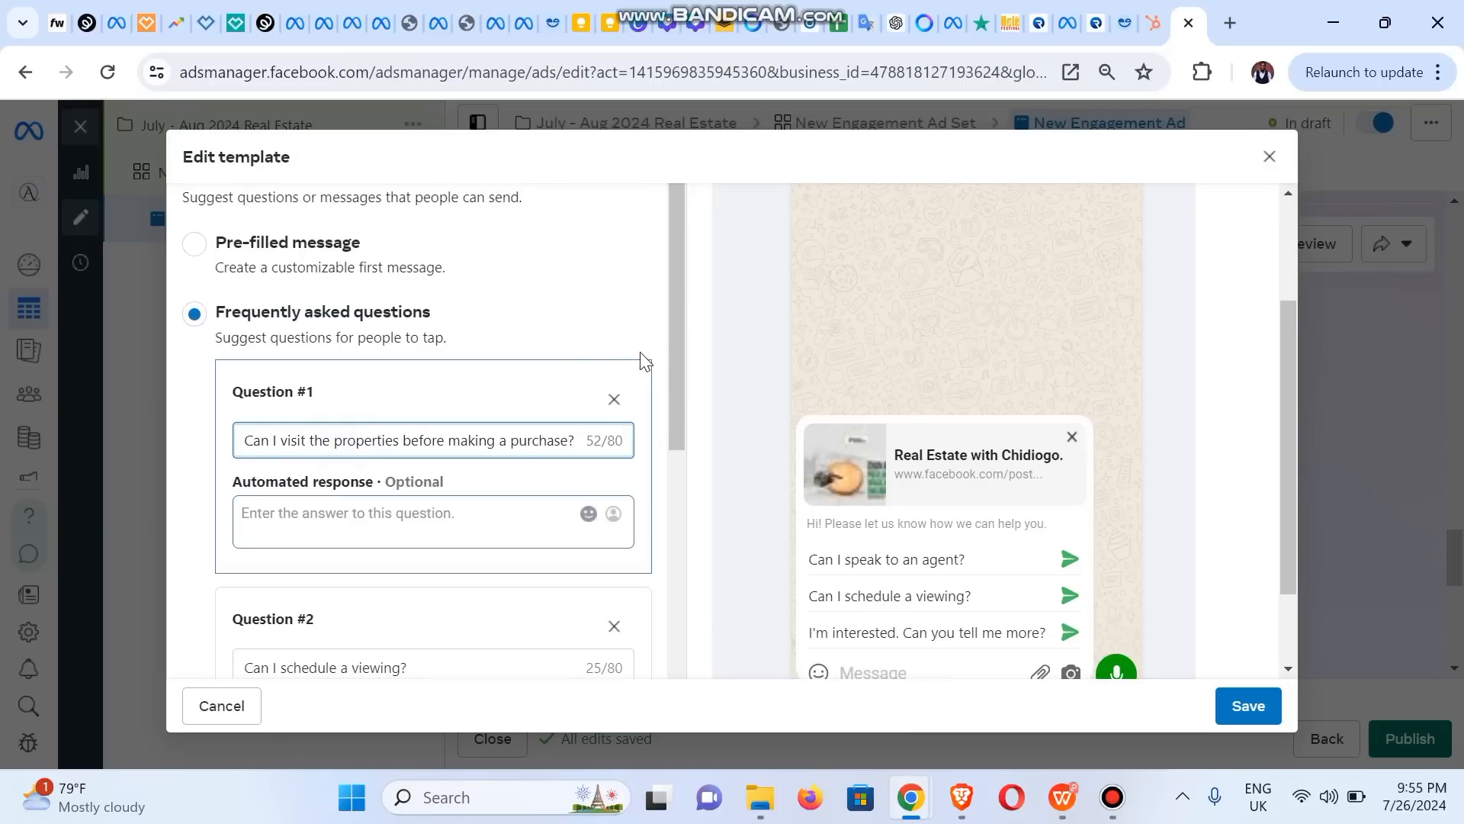
Replace the second suggested question with "Where's your office located?".
{"action": "left_click_drag", "start_coordinate": [677, 376], "coordinate": [677, 475]}
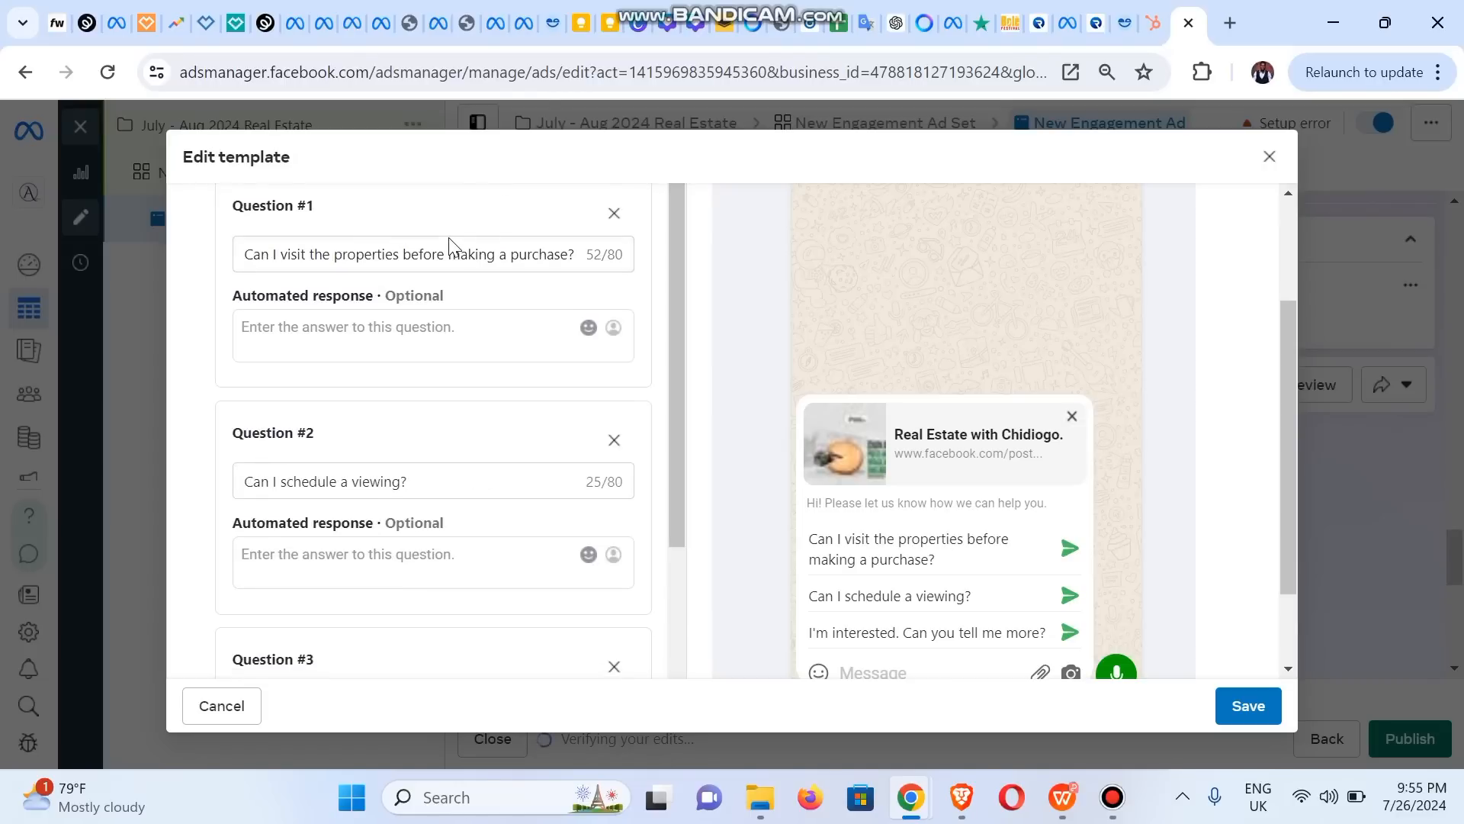
{"action": "left_click", "coordinate": [326, 478]}
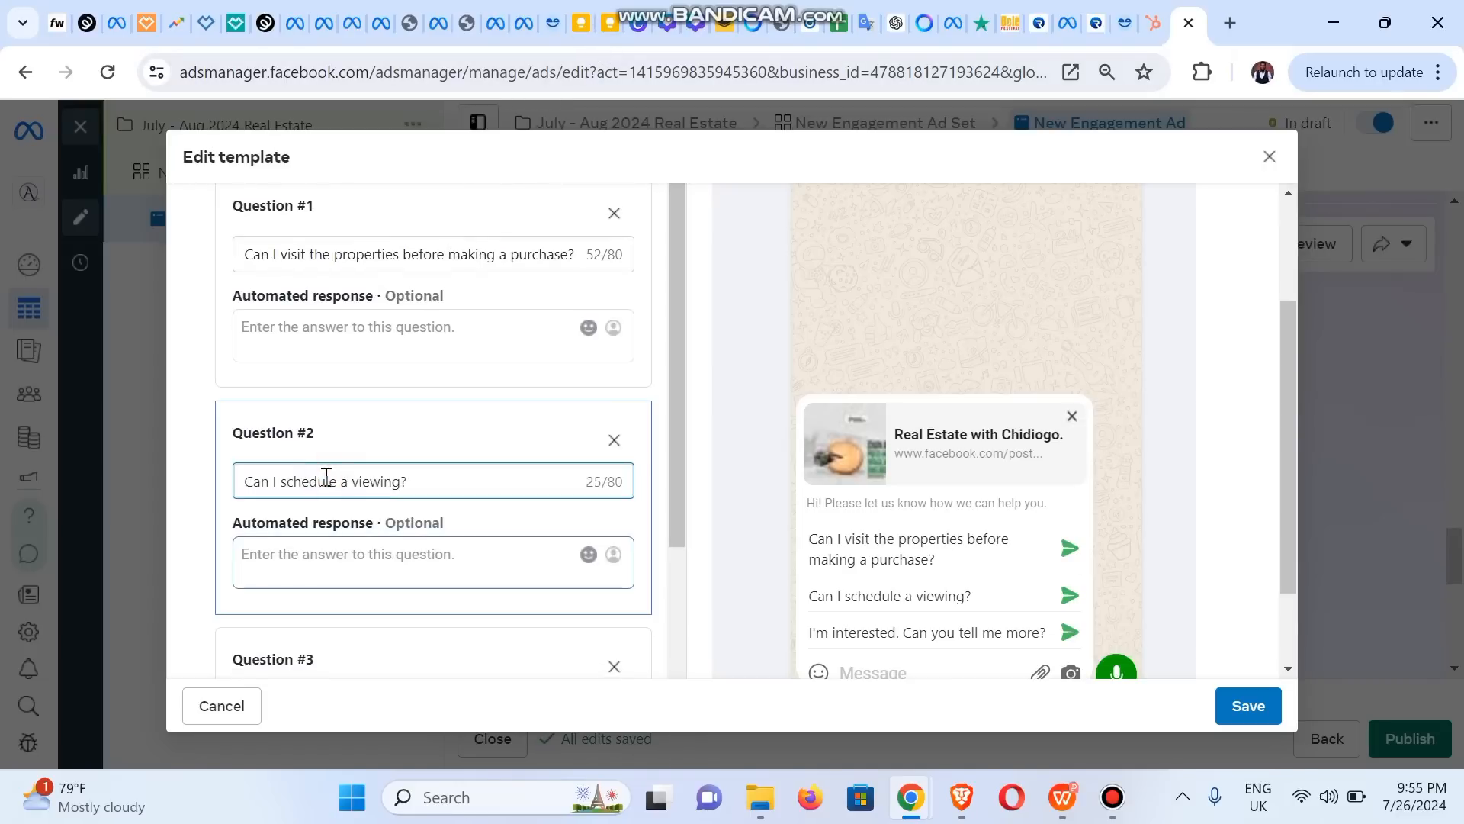
{"action": "triple_click", "coordinate": [325, 478]}
{"action": "type", "text": "Where's your office located"}
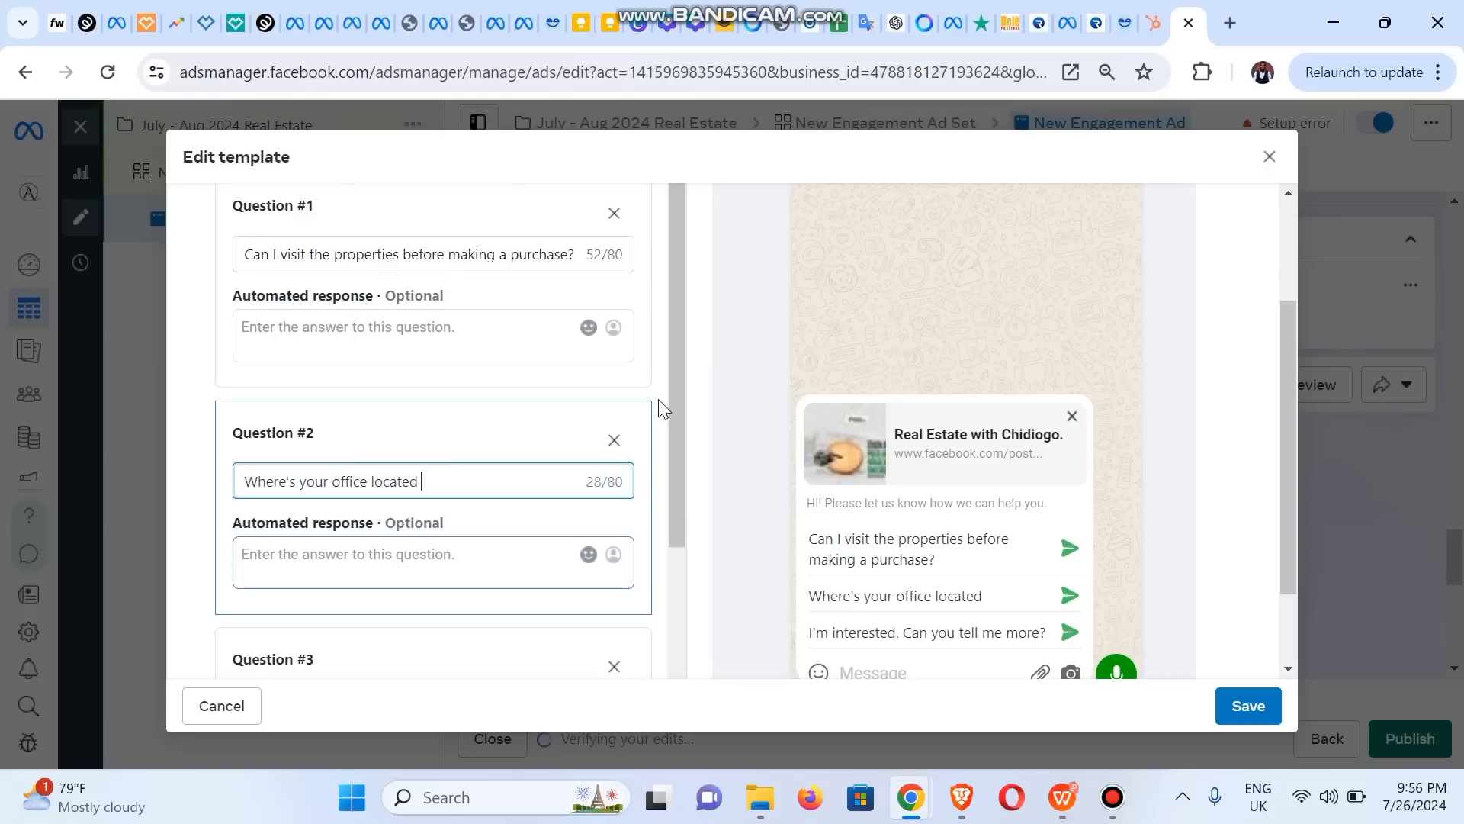
{"action": "key", "text": "BackSpace"}
{"action": "type", "text": "?"}
Replace the third suggested question with "What other areas do you have properties in Abuja/Port Harcourt?".
{"action": "scroll", "coordinate": [660, 575], "scroll_direction": "down", "scroll_amount": 2}
{"action": "scroll", "coordinate": [661, 574], "scroll_direction": "down", "scroll_amount": 2}
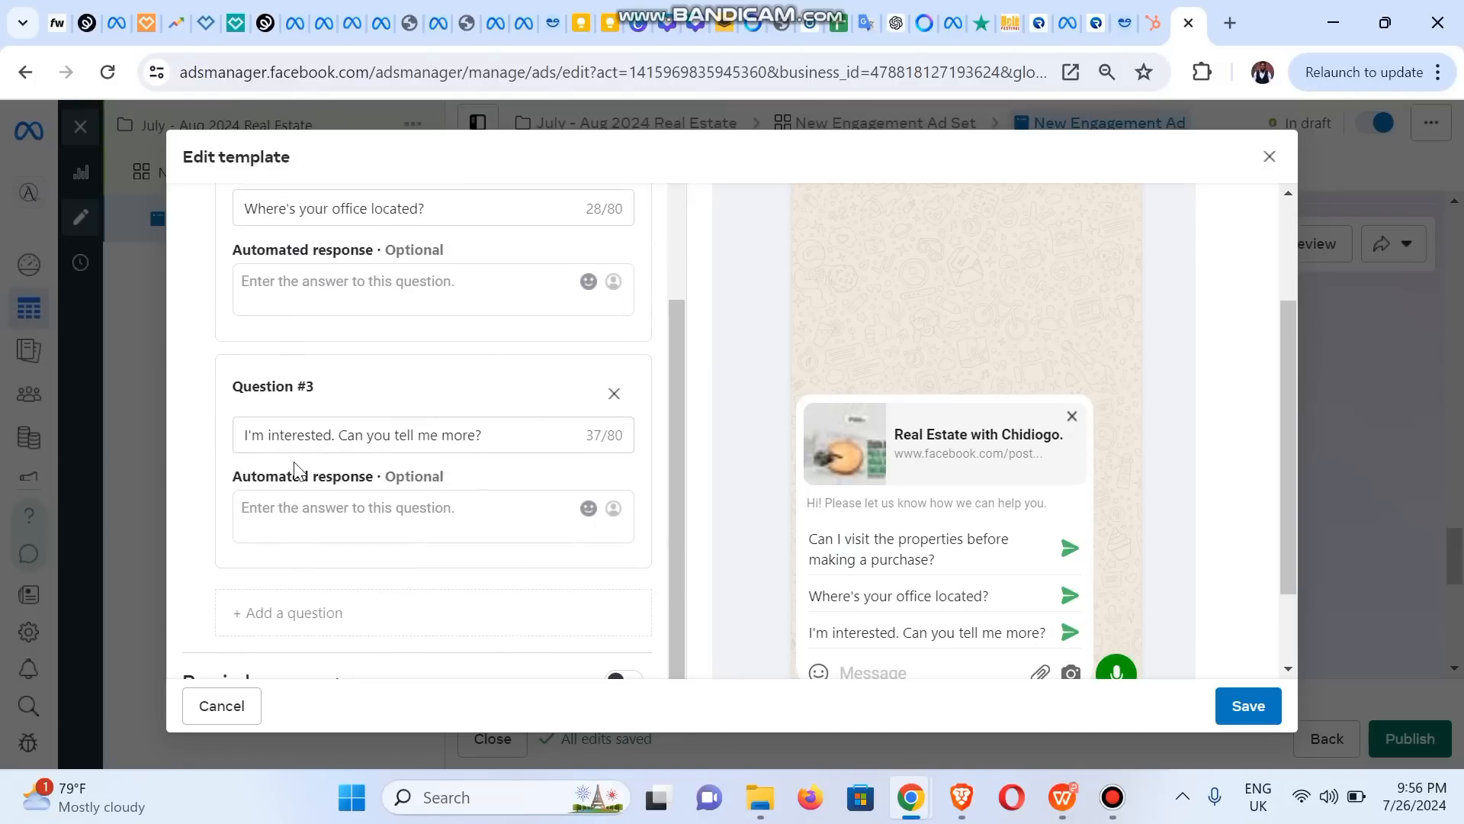
{"action": "left_click", "coordinate": [274, 438]}
{"action": "key", "text": "ctrl+a"}
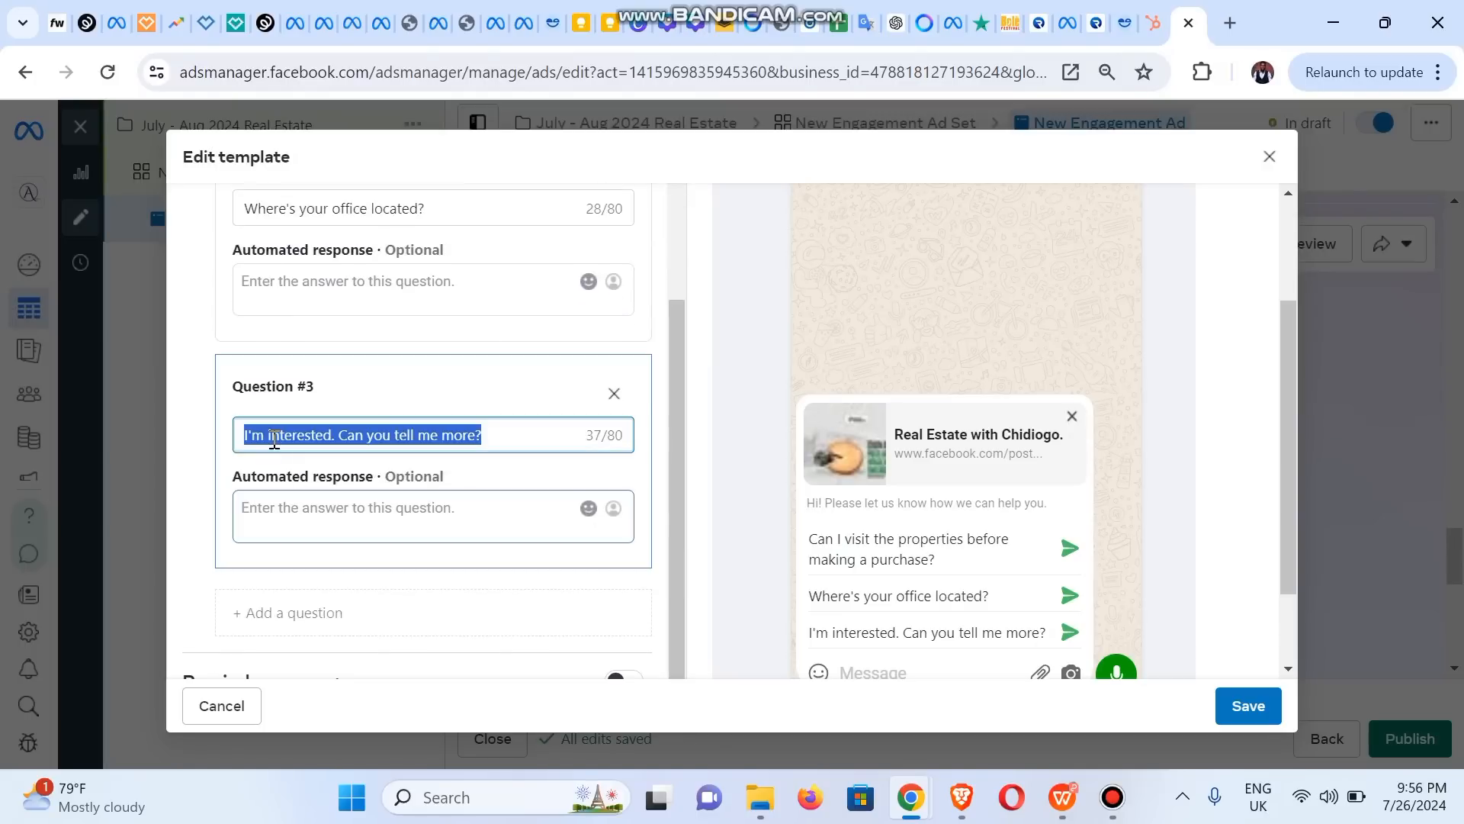
{"action": "key", "text": "ctrl+v"}
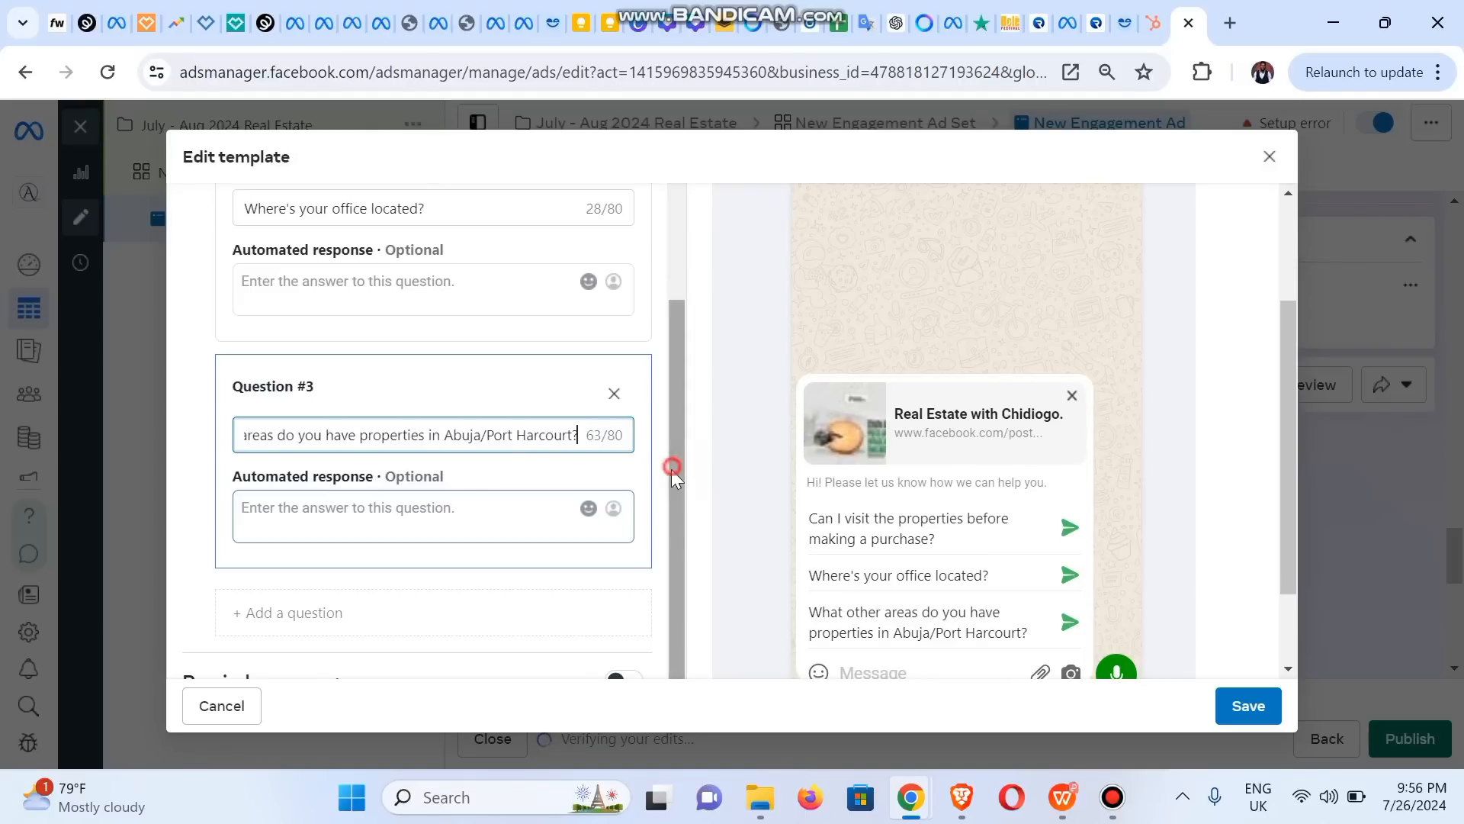
Add a fourth question reading "How does Capital City ensure the value of my investment grows?".
{"action": "left_click_drag", "start_coordinate": [671, 469], "coordinate": [675, 551]}
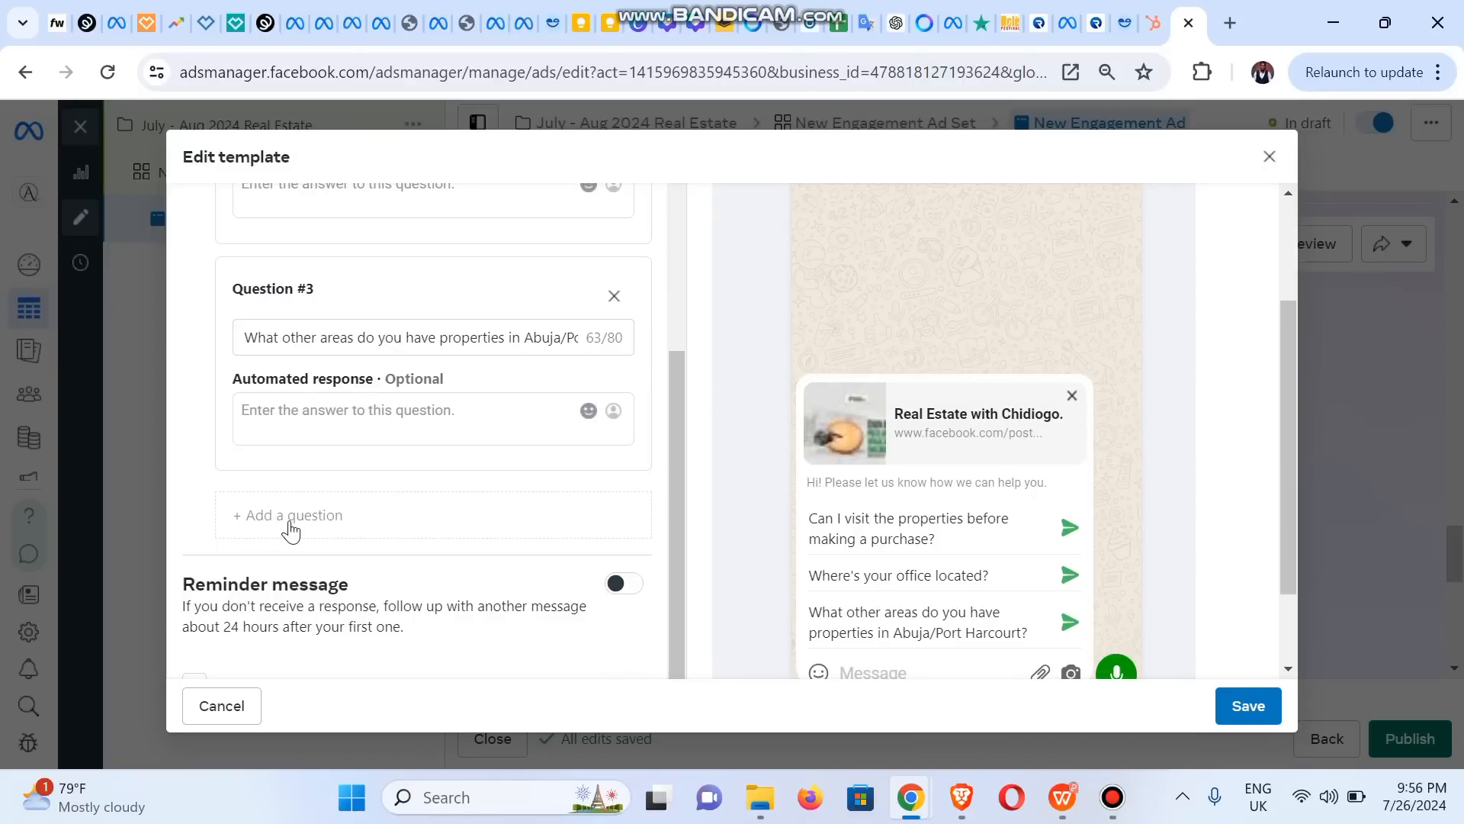
{"action": "left_click", "coordinate": [402, 529]}
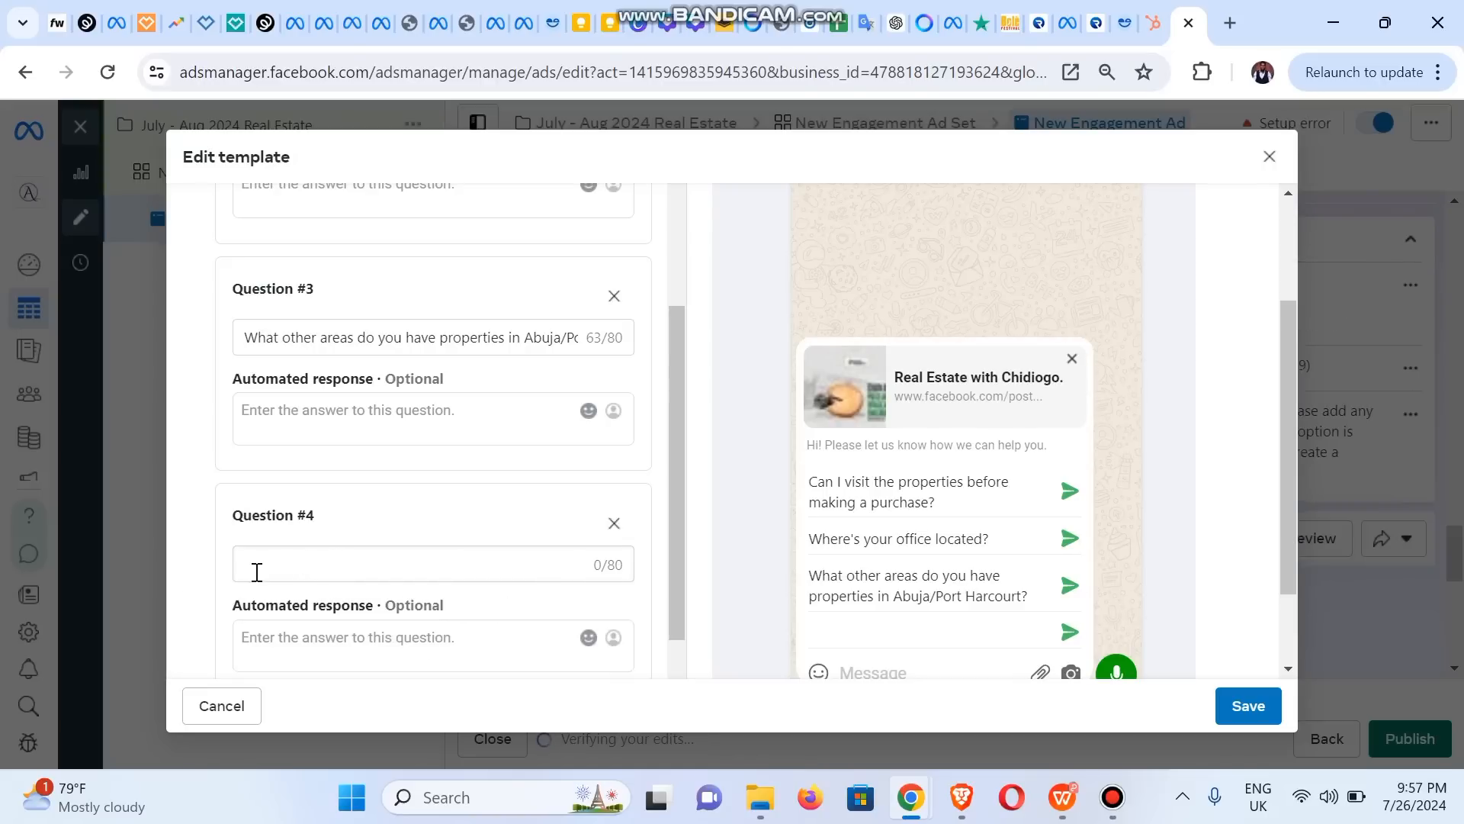
{"action": "left_click", "coordinate": [397, 562]}
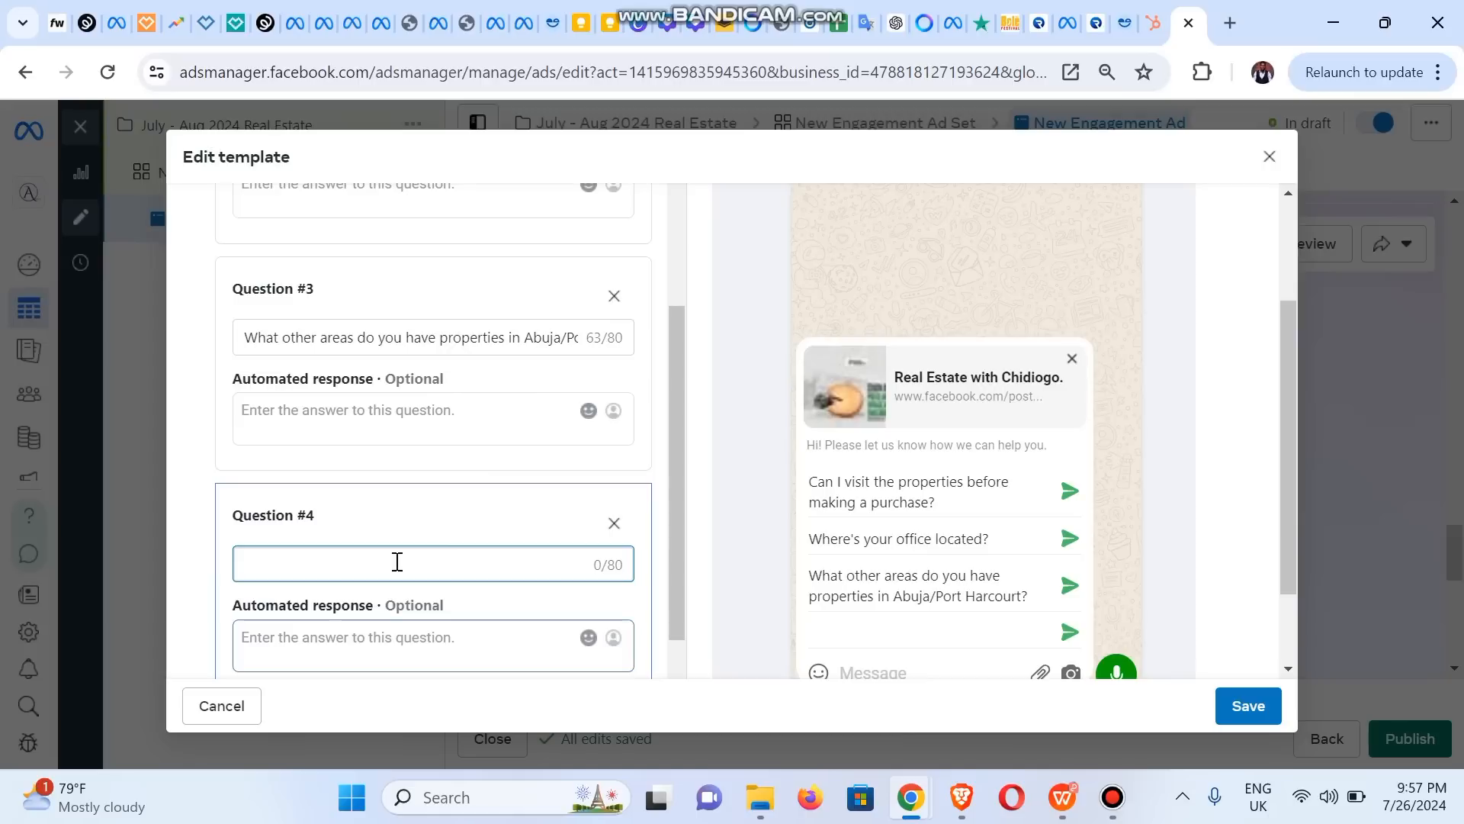
{"action": "key", "text": "ctrl+v"}
Add a fifth question reading "Can I customize my property to suit my taste?".
{"action": "left_click_drag", "start_coordinate": [671, 520], "coordinate": [683, 612]}
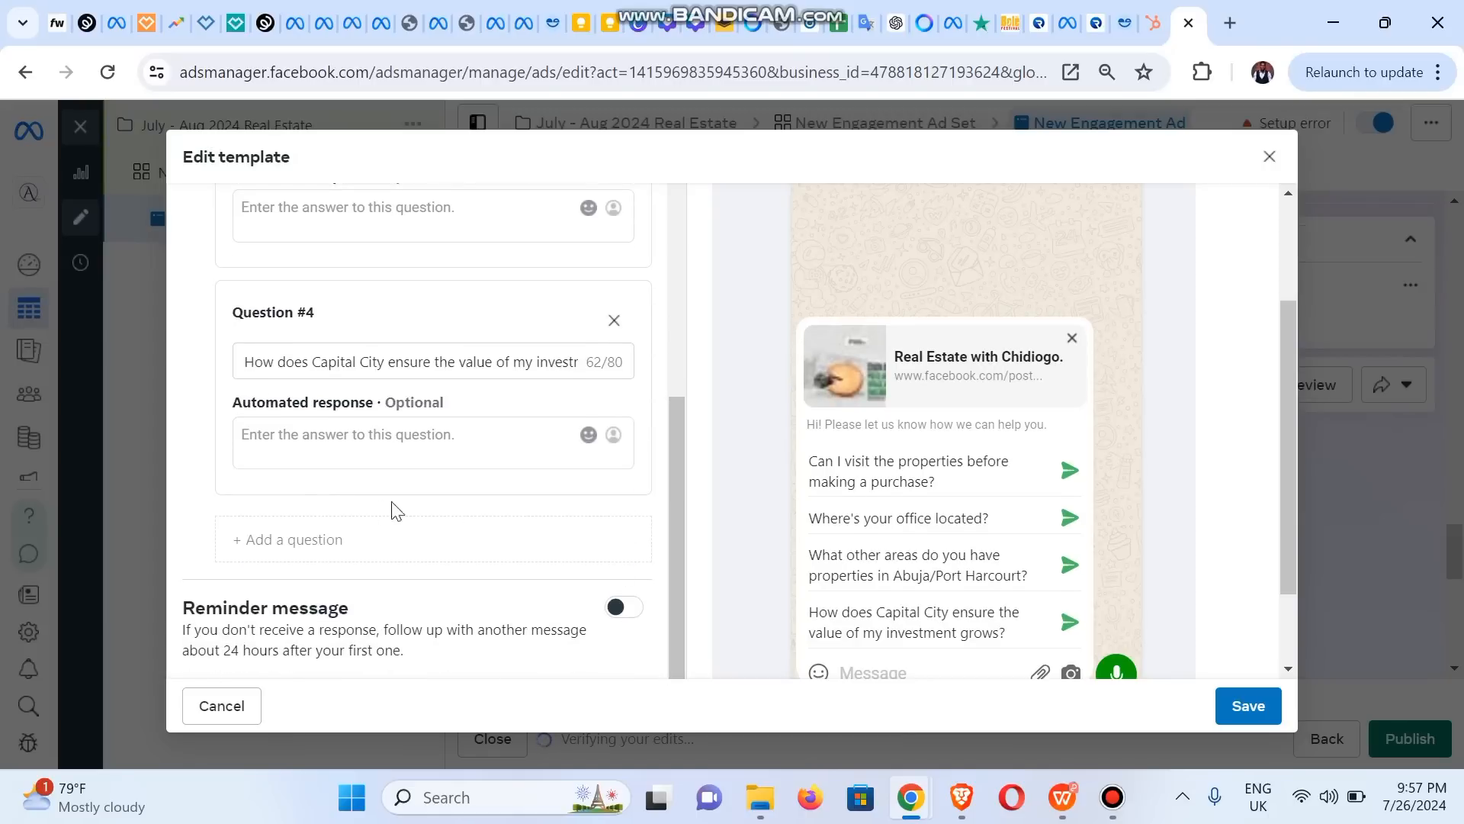
{"action": "left_click", "coordinate": [362, 549]}
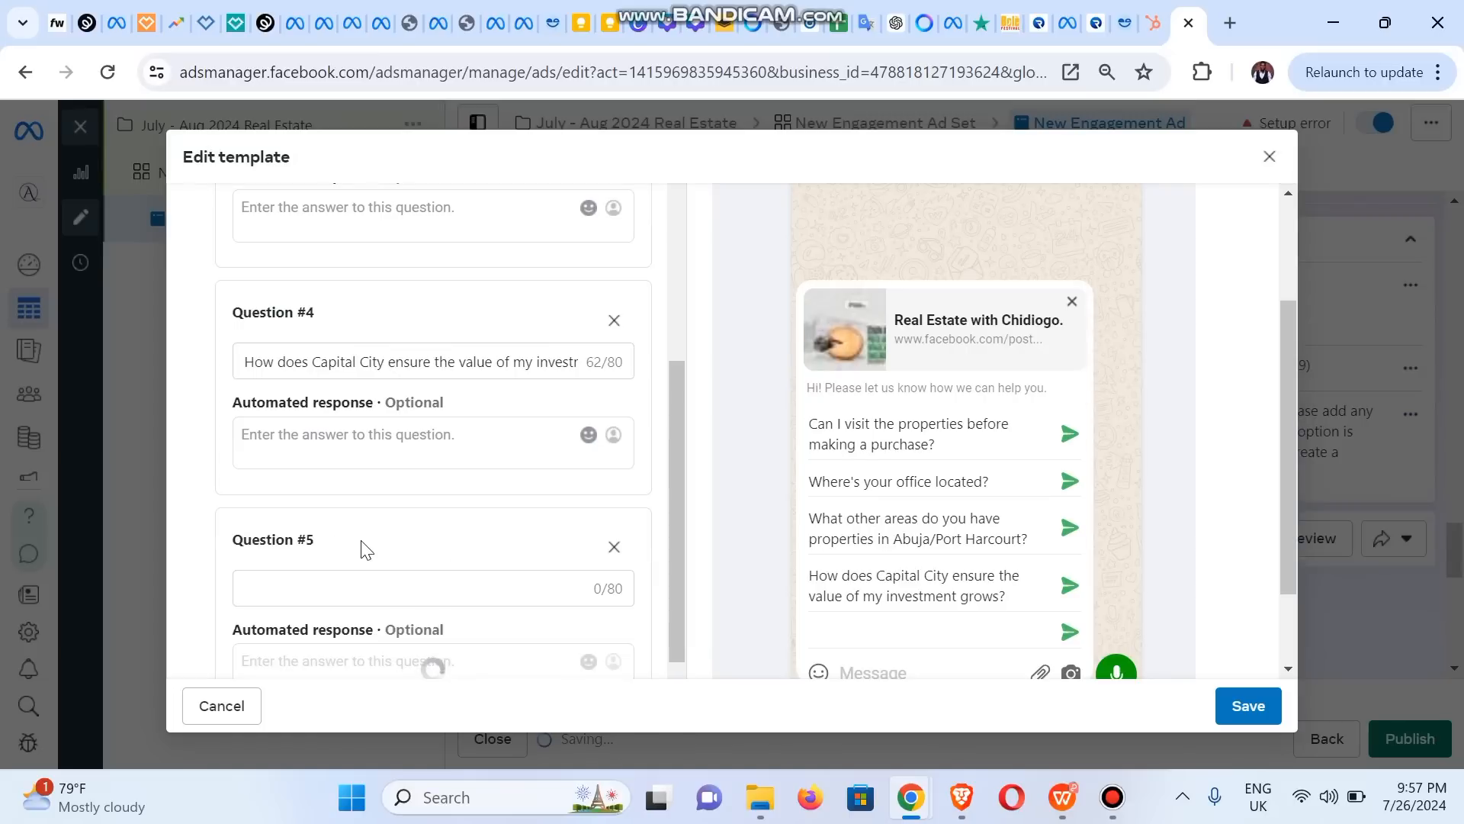
{"action": "left_click", "coordinate": [361, 590]}
{"action": "type", "text": "Can I customize my property to suit my taste?"}
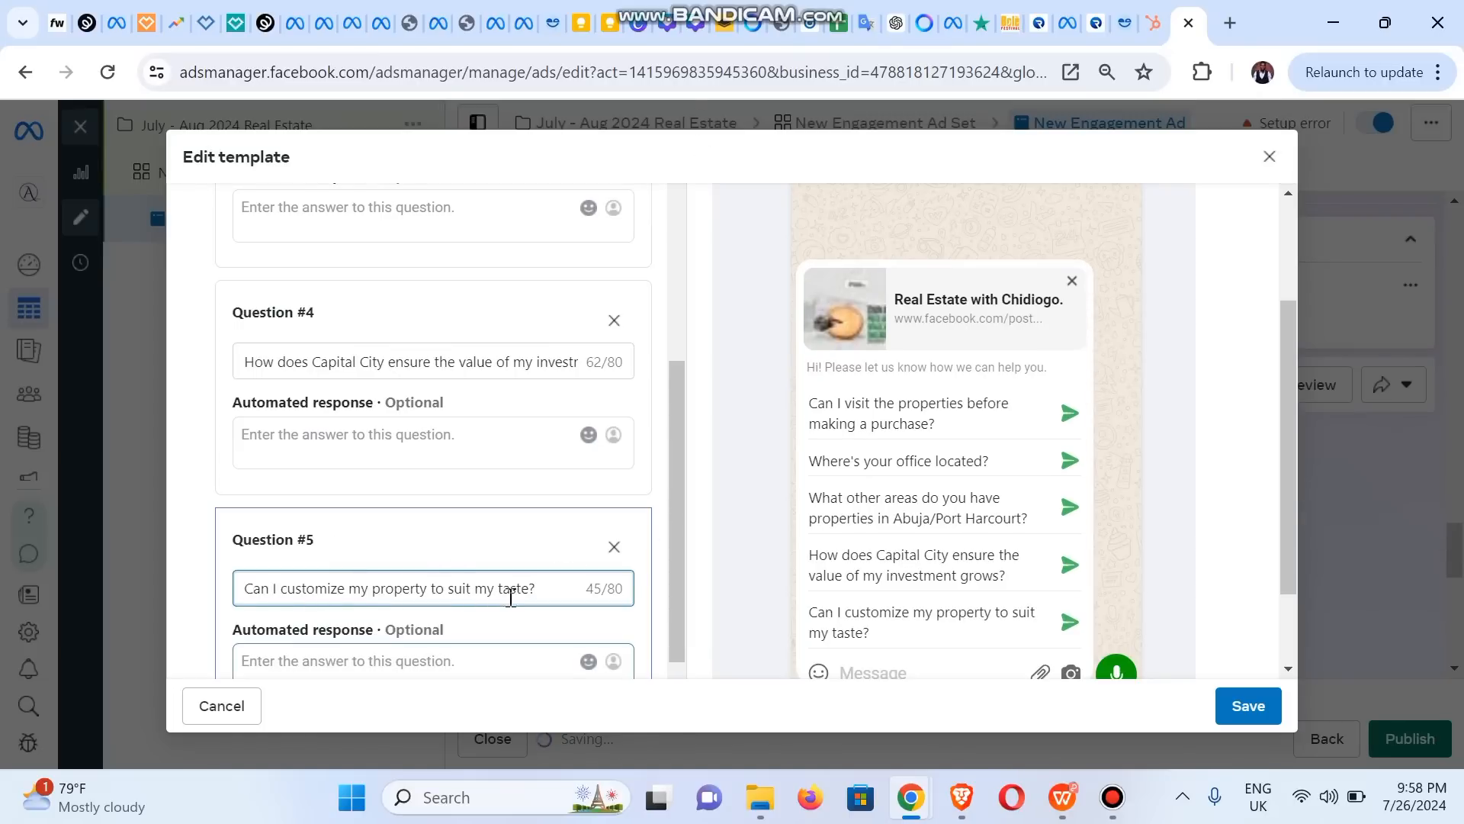
Name the message template "July - Aug Template" and save it.
{"action": "scroll", "coordinate": [678, 545], "scroll_direction": "down", "scroll_amount": 3}
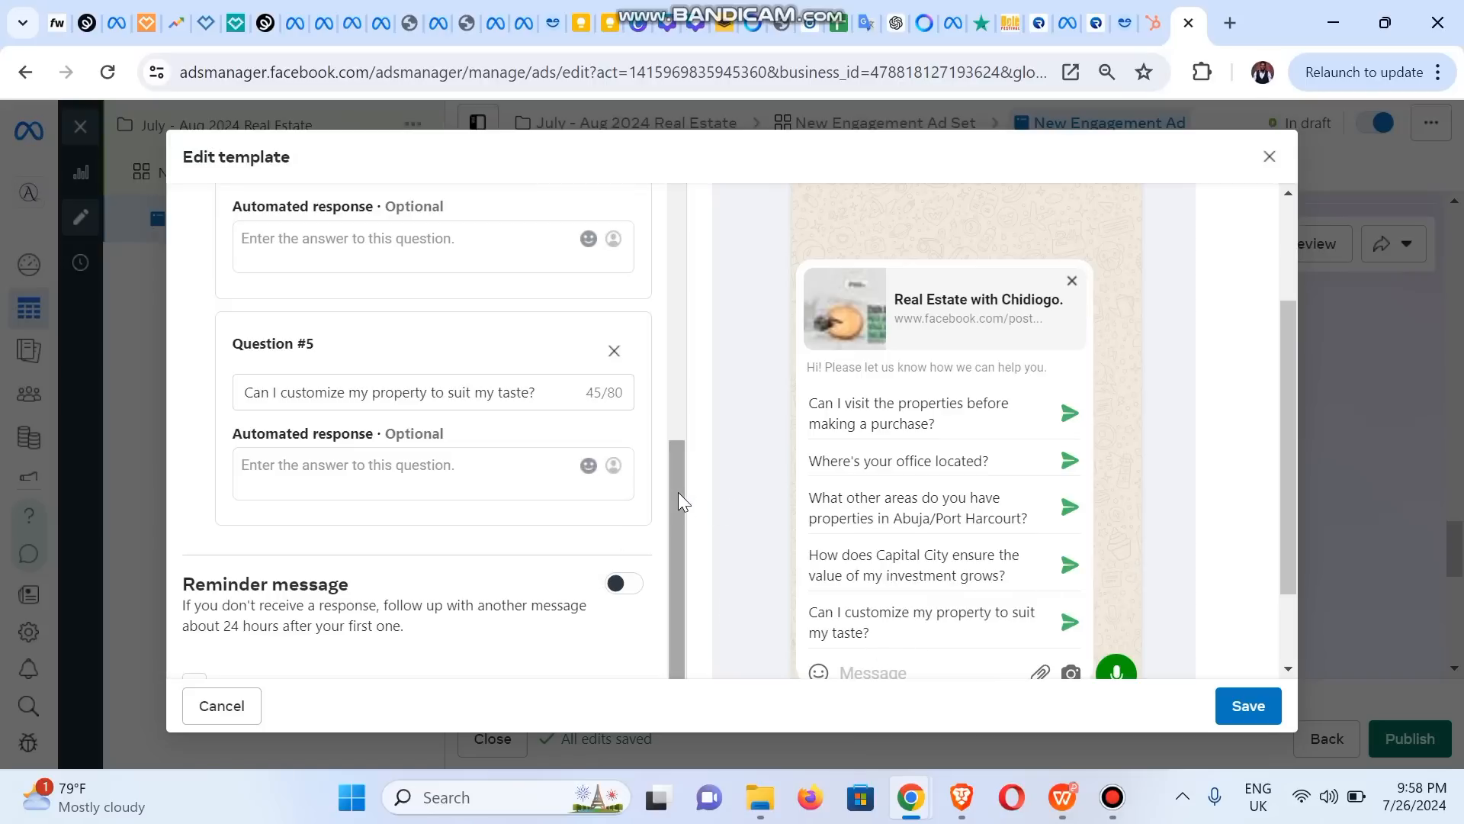
{"action": "left_click_drag", "start_coordinate": [679, 493], "coordinate": [674, 556]}
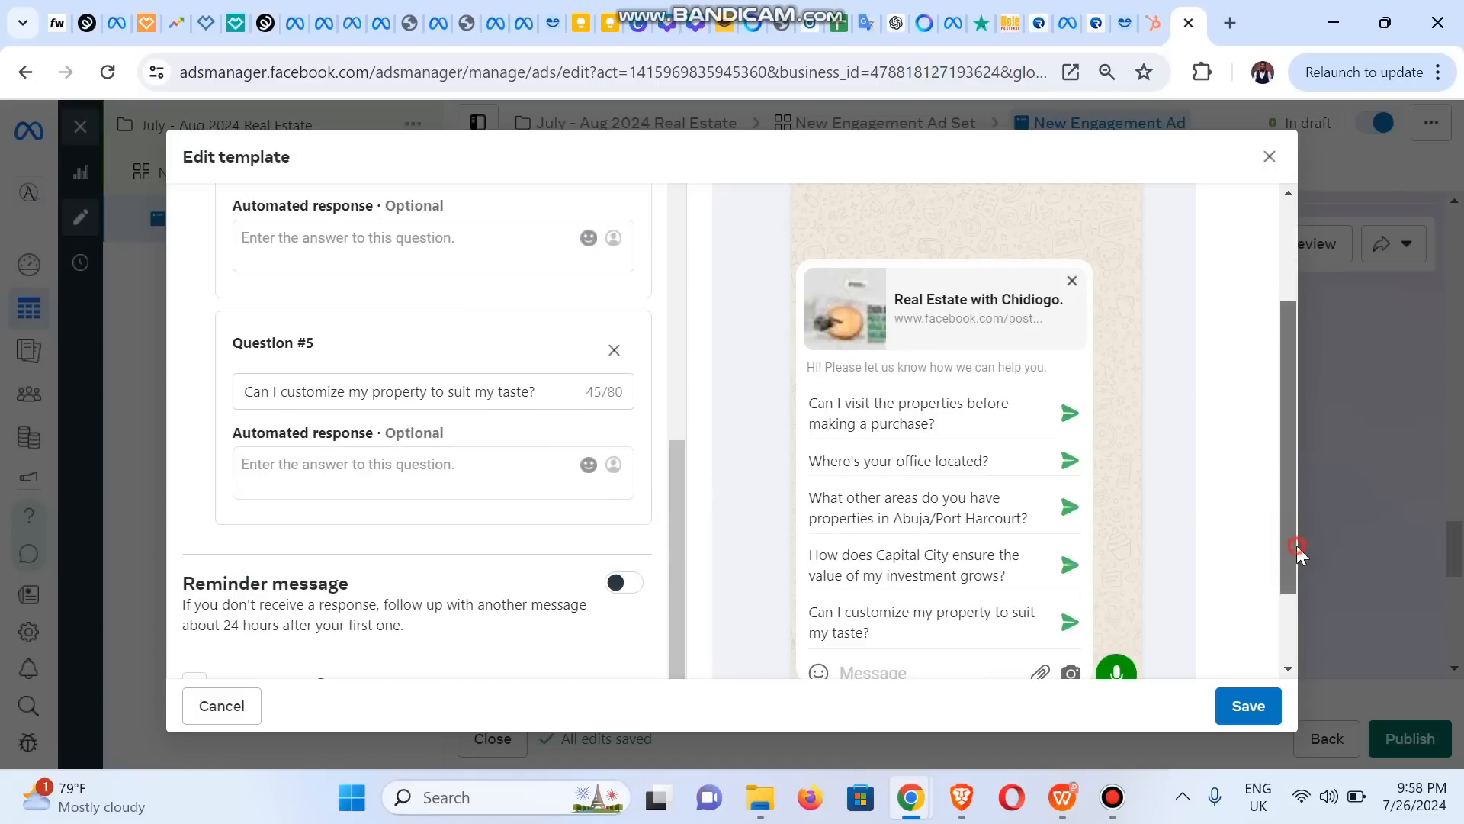
{"action": "scroll", "coordinate": [1287, 579], "scroll_direction": "down", "scroll_amount": 2}
{"action": "scroll", "coordinate": [1278, 610], "scroll_direction": "down", "scroll_amount": 2}
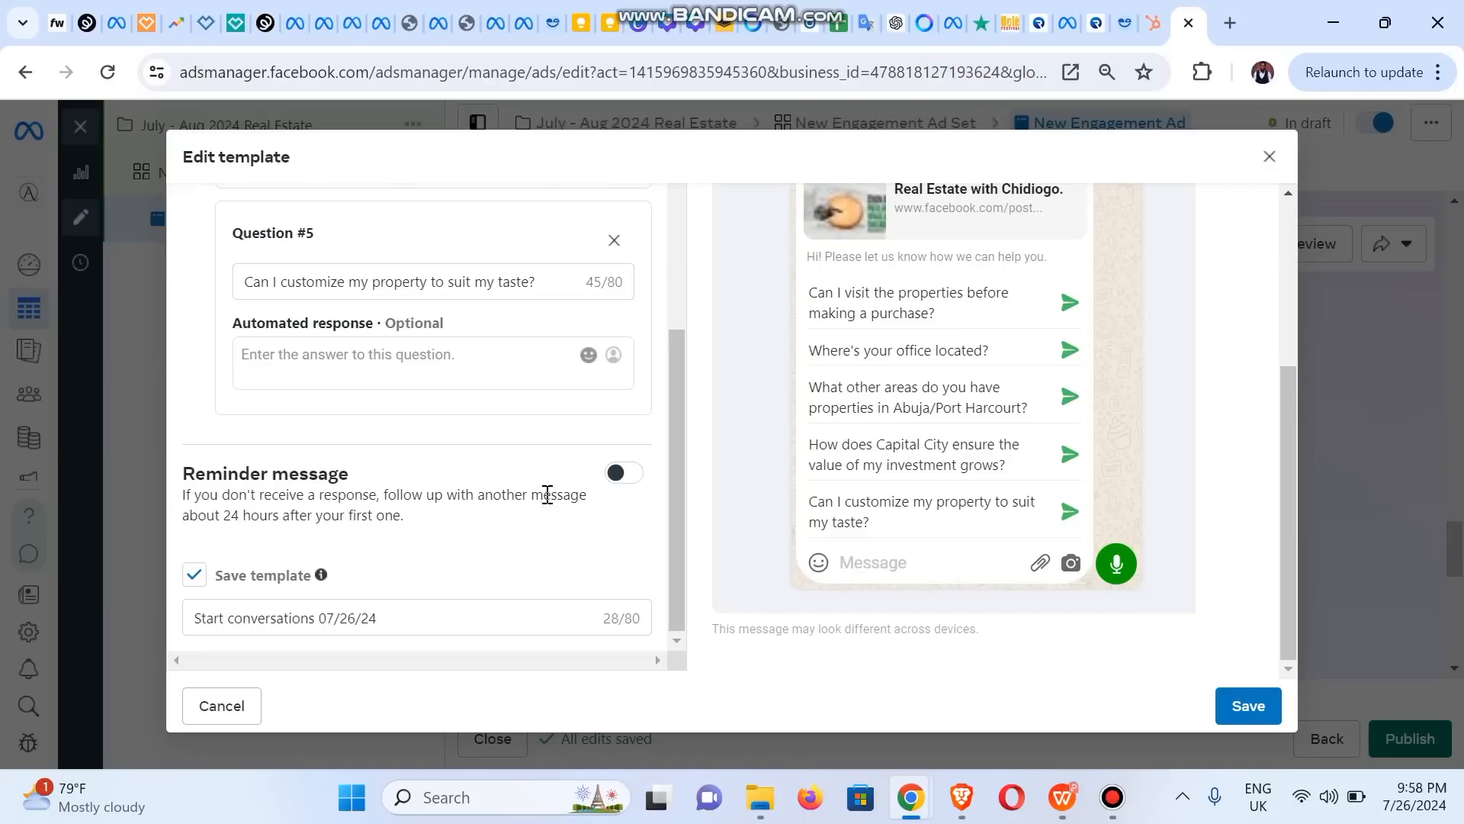
{"action": "left_click", "coordinate": [409, 617]}
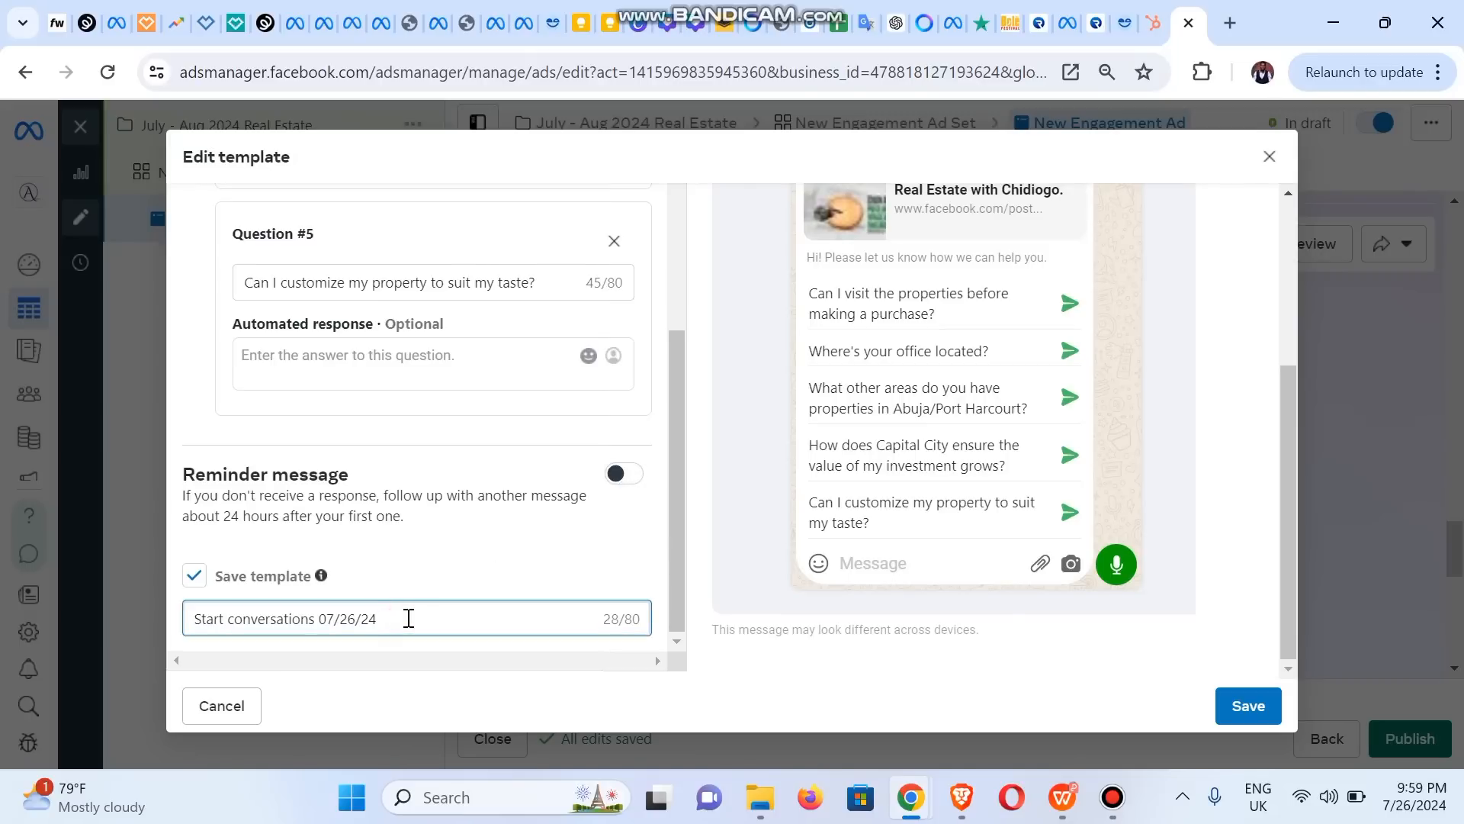
{"action": "key", "text": "ctrl+a"}
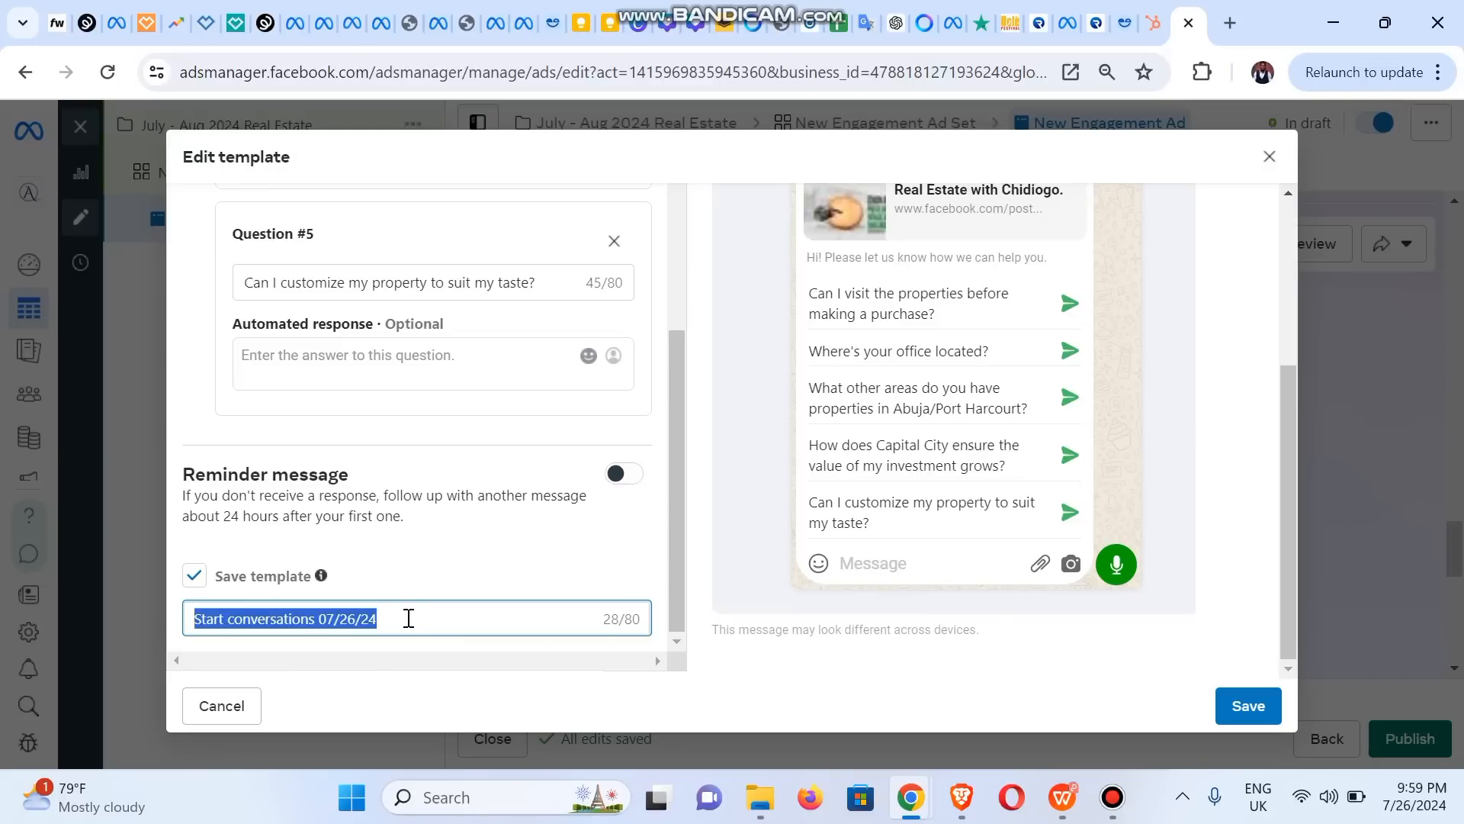
{"action": "type", "text": "July - Aug Templ"}
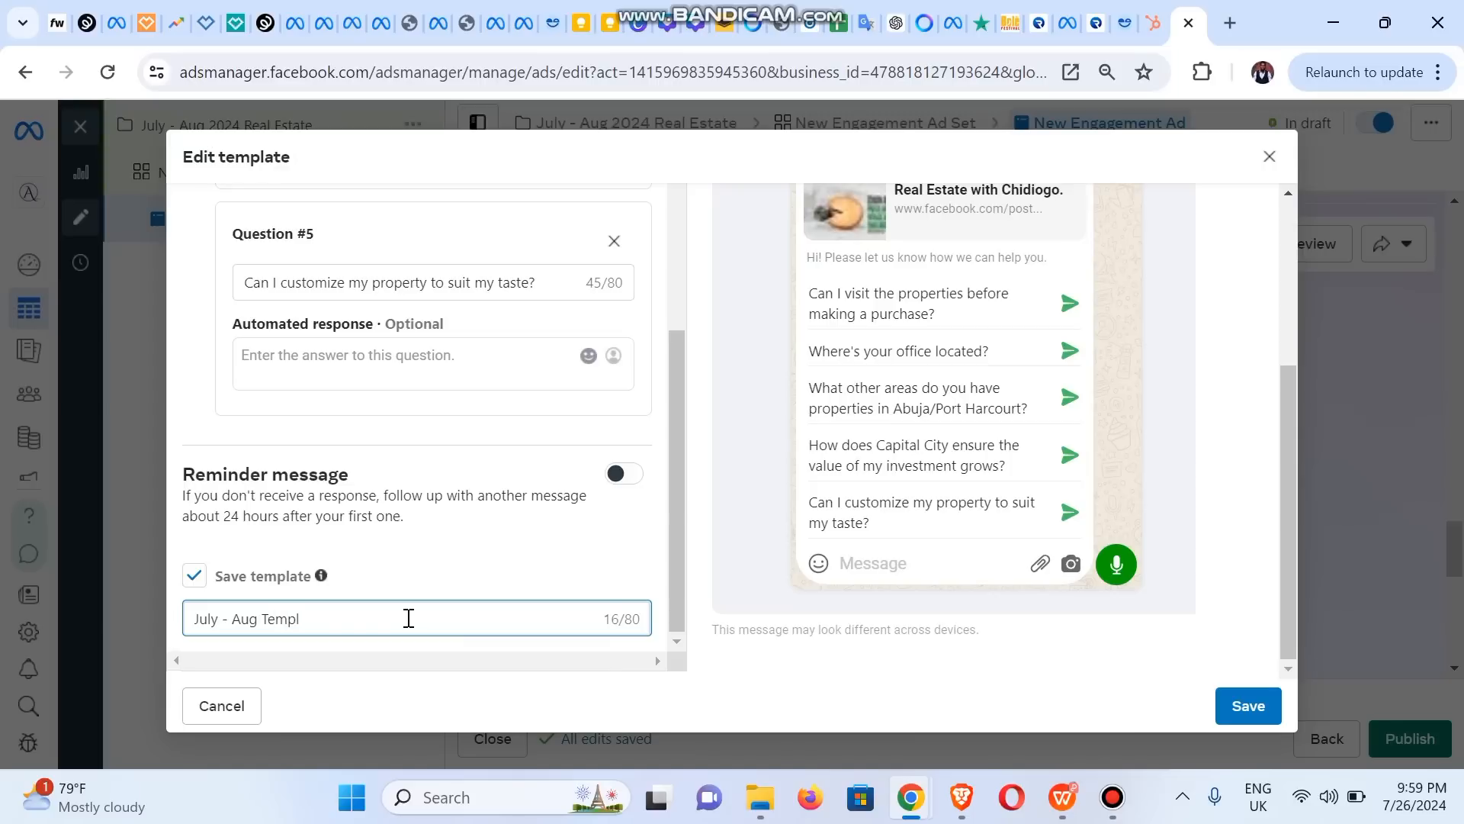
{"action": "type", "text": "ate"}
{"action": "left_click", "coordinate": [1237, 711]}
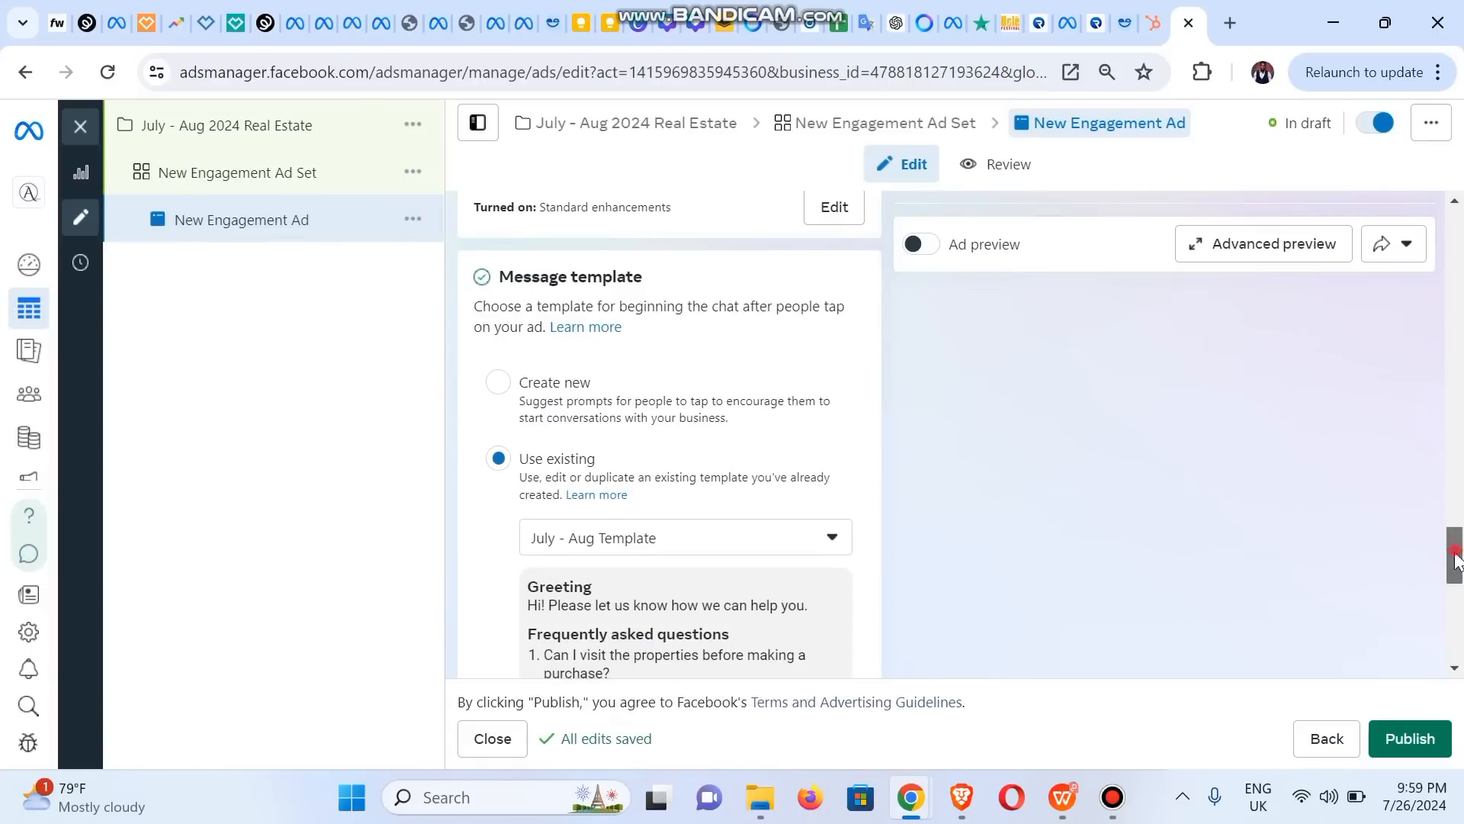
Turn the ad preview back on, look over the ad's settings and switch the preview to the destination.
{"action": "left_click_drag", "start_coordinate": [1456, 556], "coordinate": [1402, 308]}
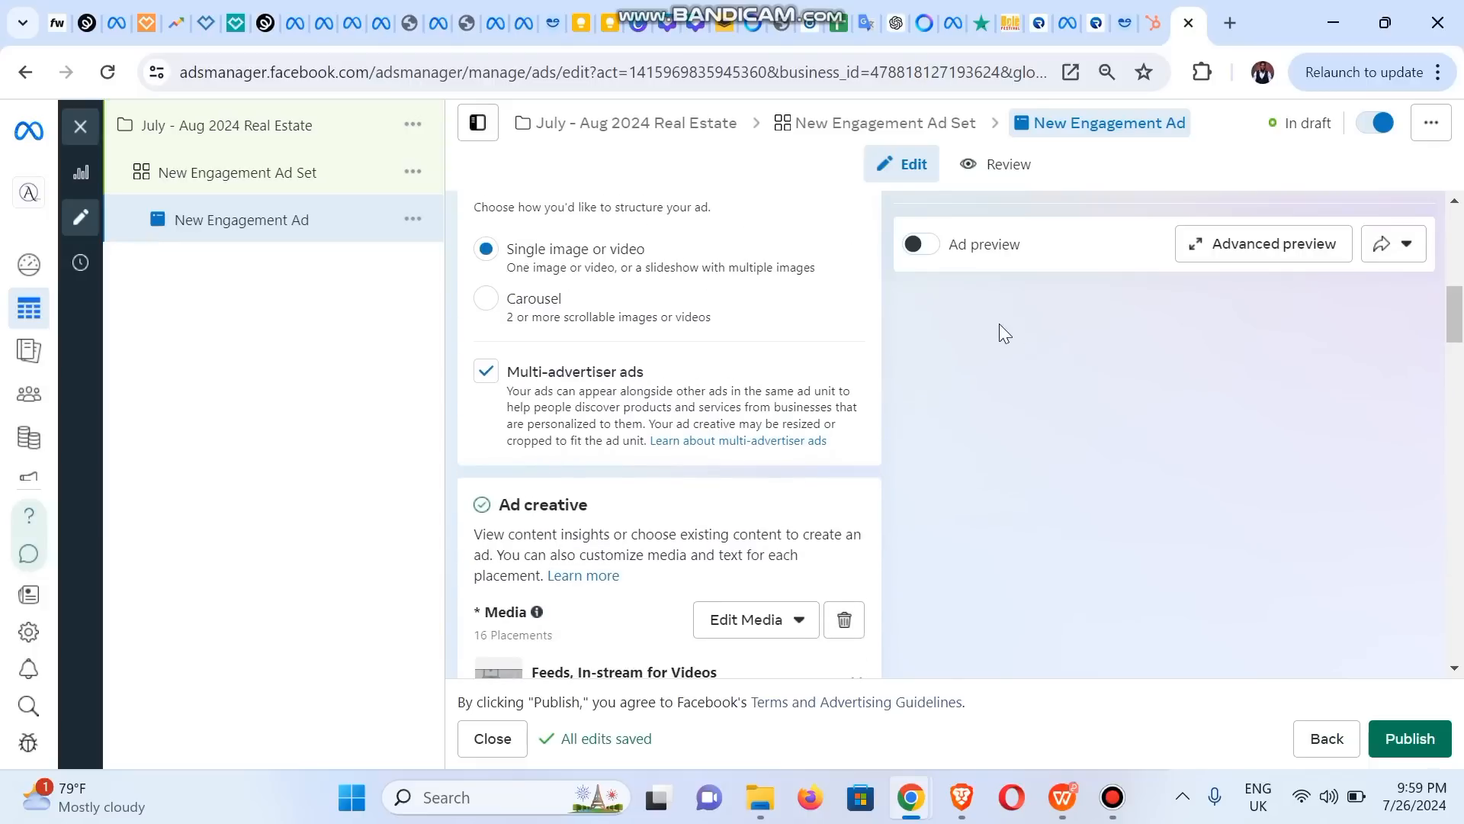
{"action": "left_click", "coordinate": [922, 245]}
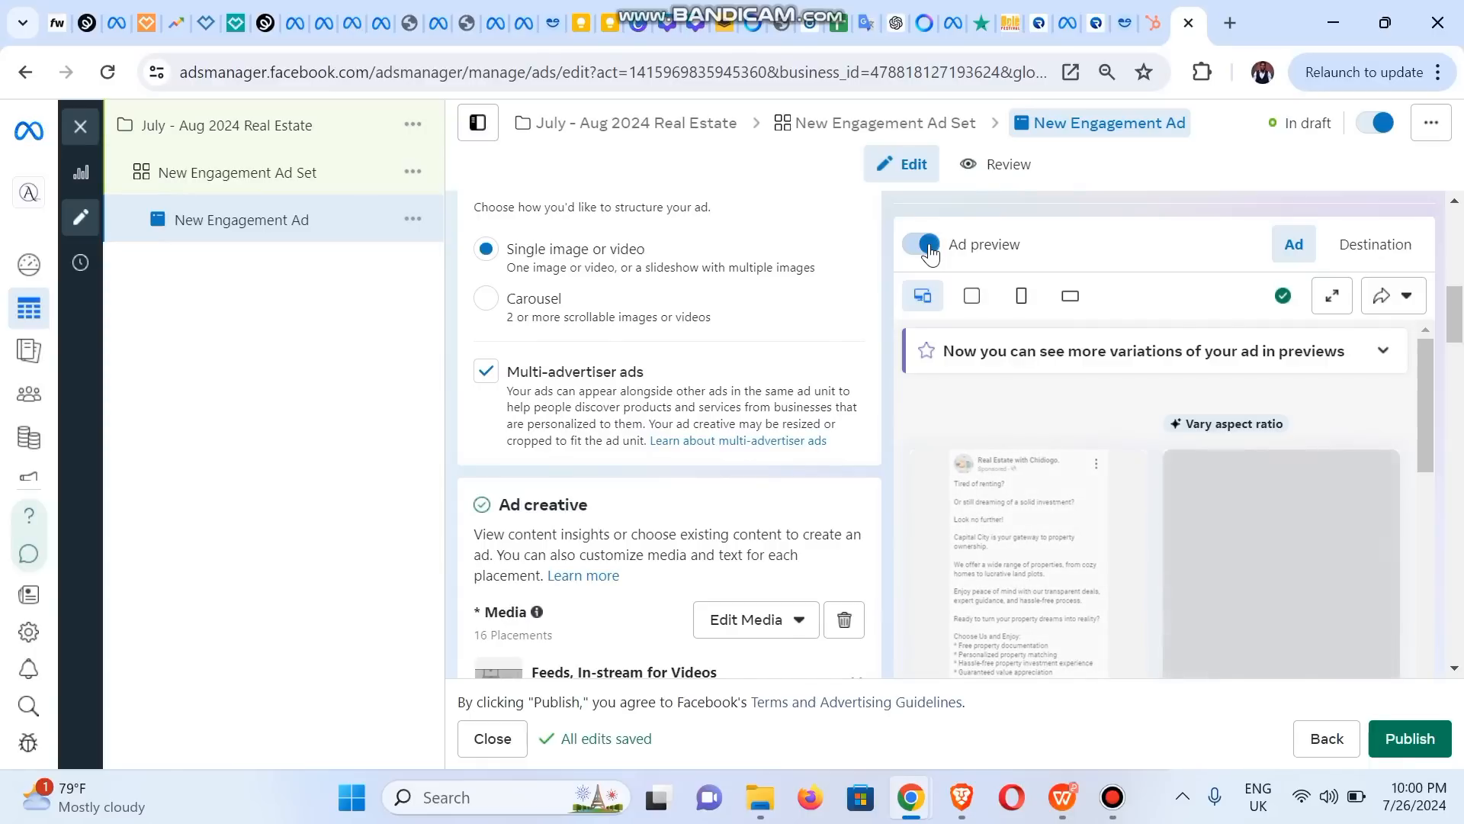
{"action": "scroll", "coordinate": [929, 252], "scroll_direction": "down", "scroll_amount": 10}
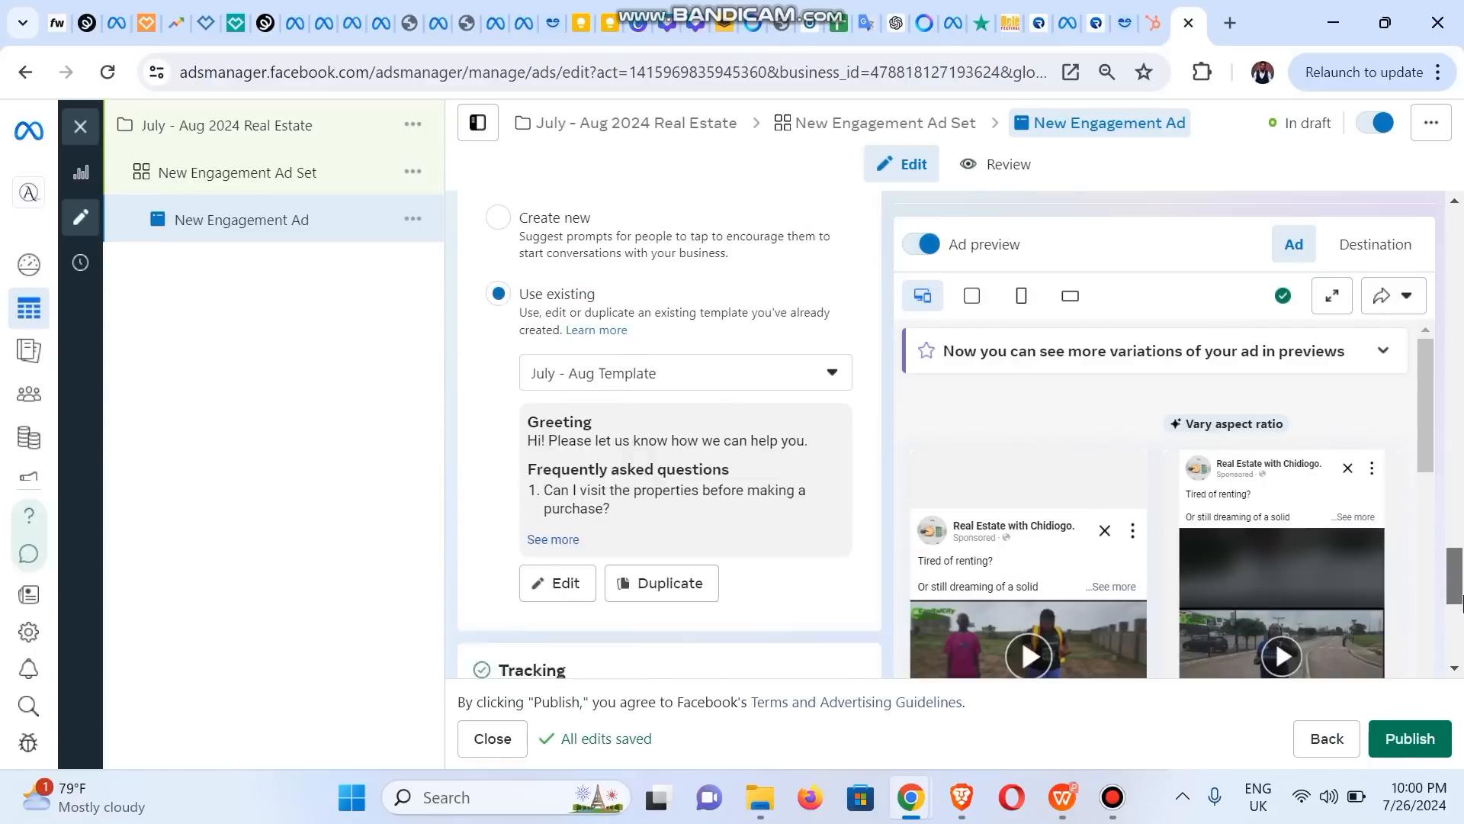
{"action": "scroll", "coordinate": [1214, 551], "scroll_direction": "up", "scroll_amount": 5}
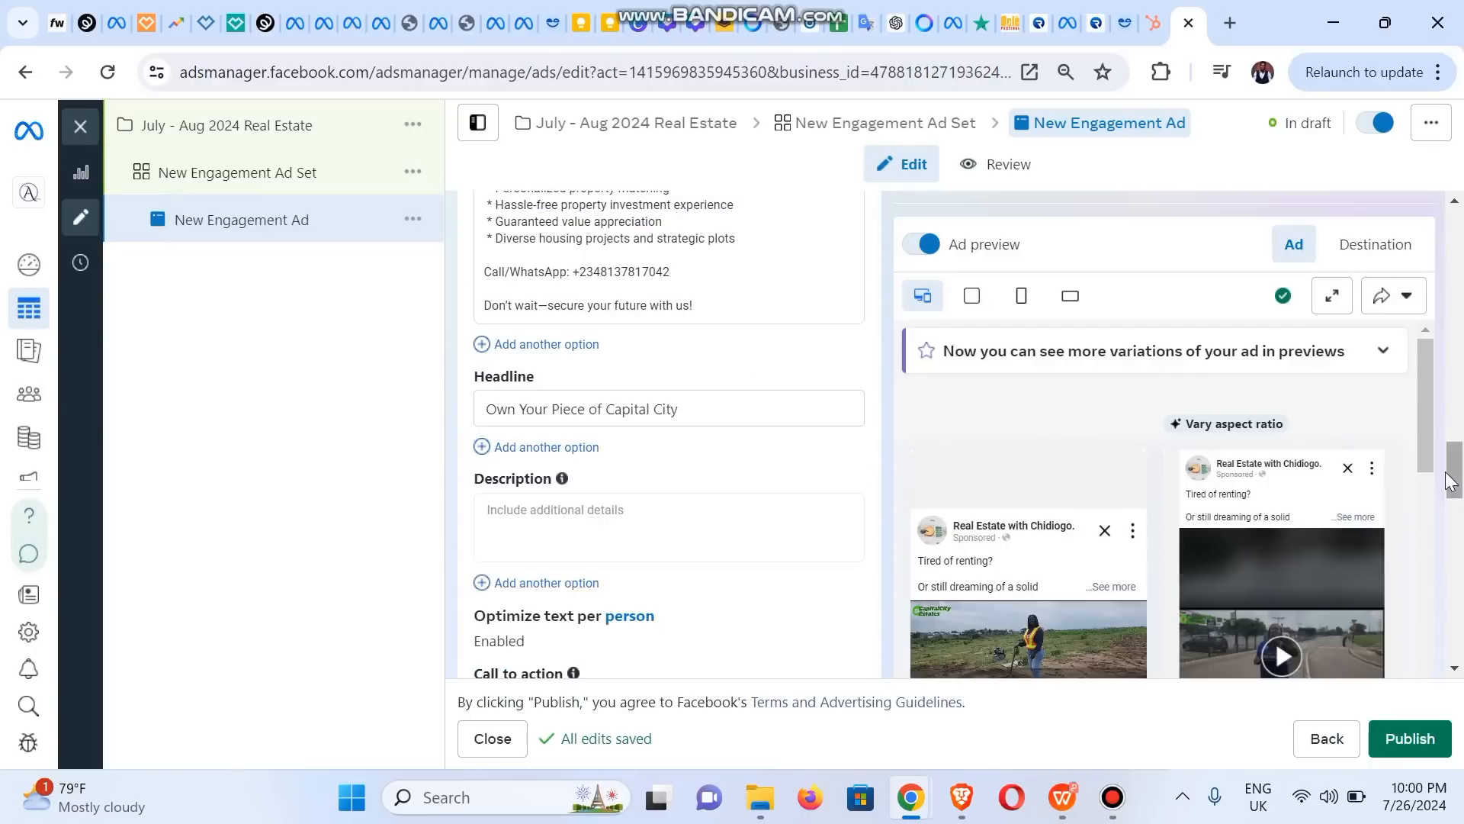
{"action": "left_click", "coordinate": [1375, 246]}
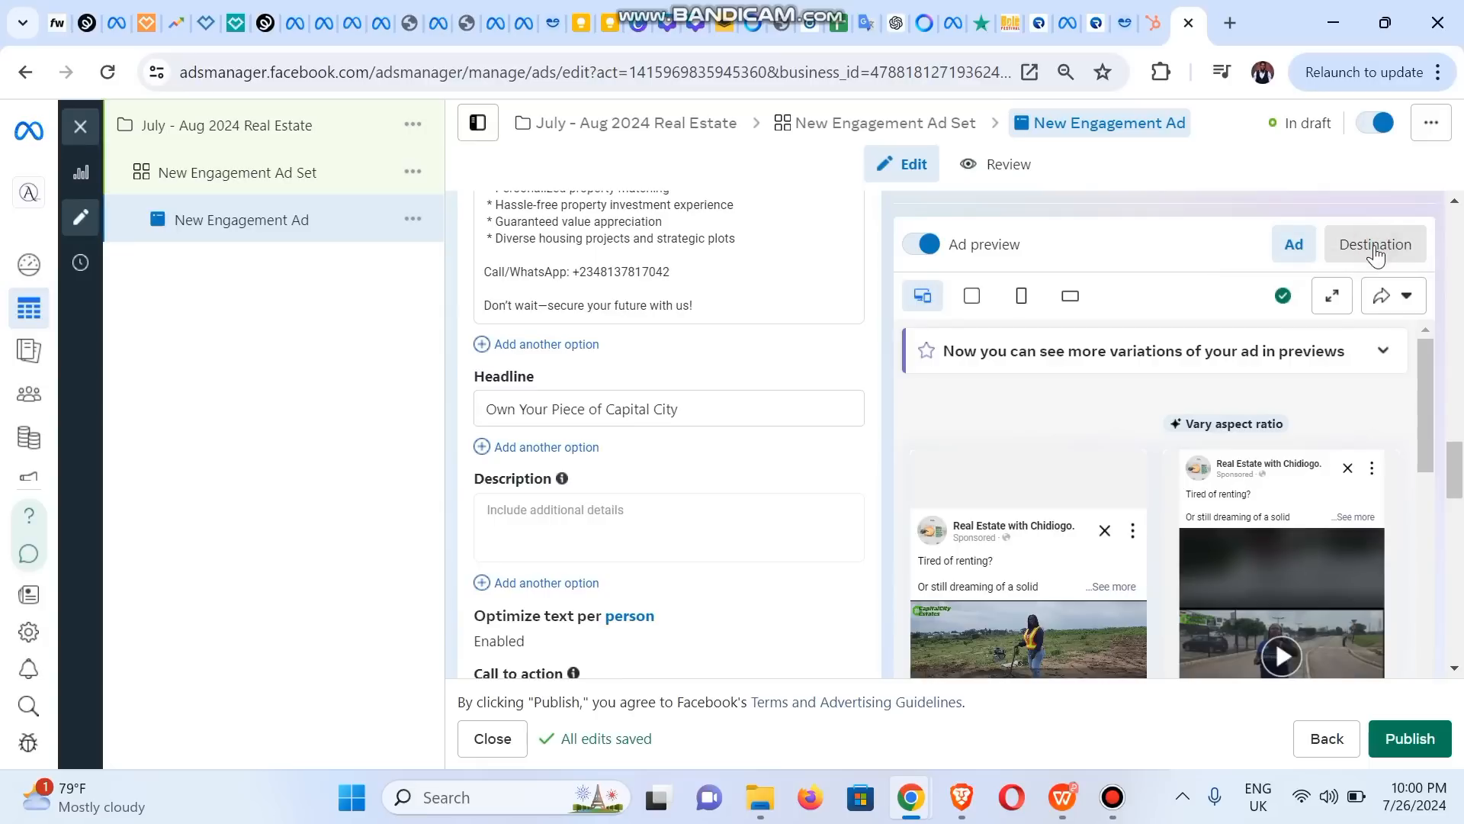
Check the questions in the WhatsApp destination preview, publish the campaign with its ad set and ad, and dismiss the notification.
{"action": "left_click_drag", "start_coordinate": [1456, 496], "coordinate": [1457, 662]}
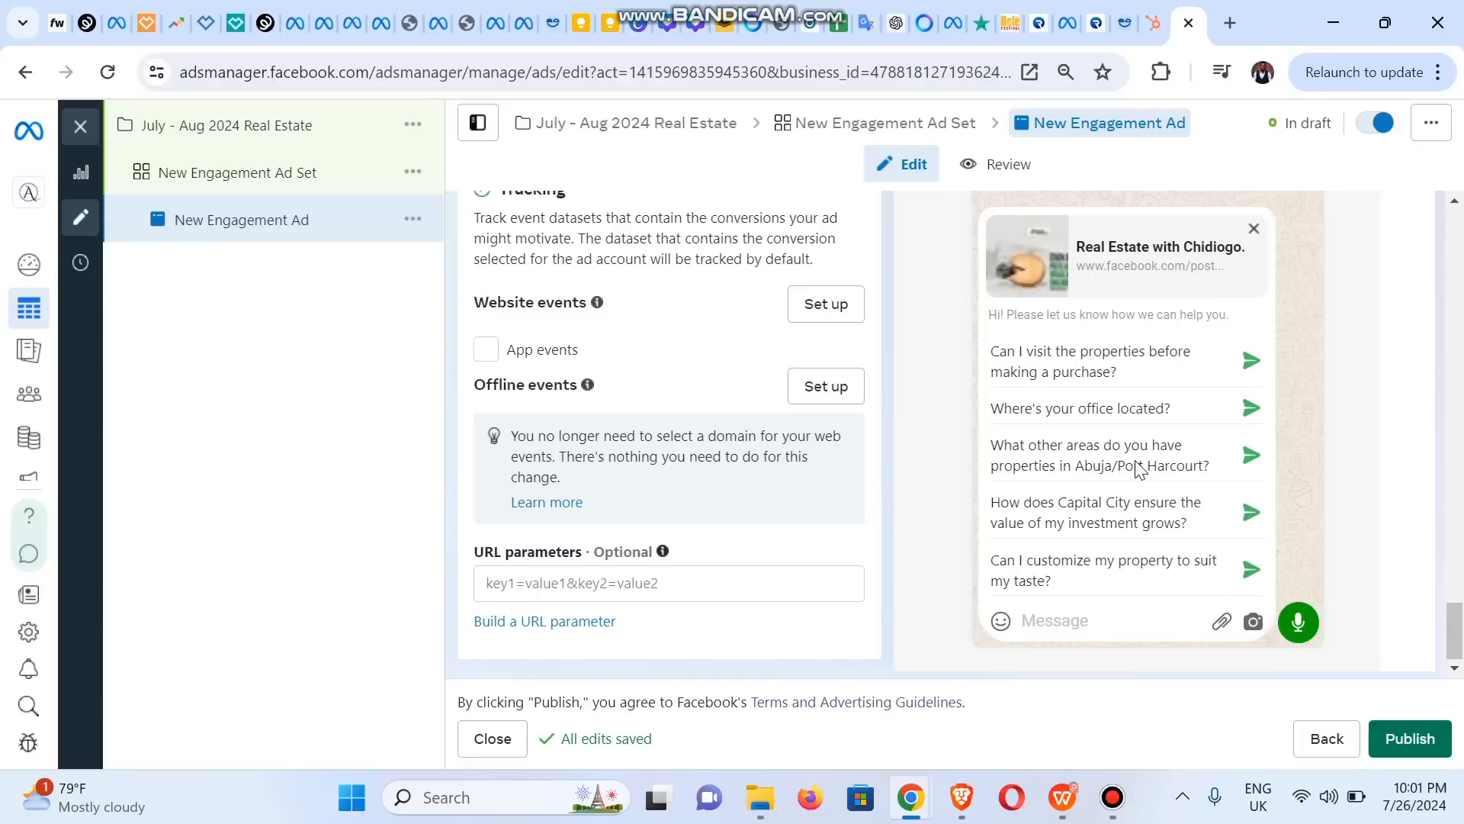
{"action": "left_click", "coordinate": [1408, 738]}
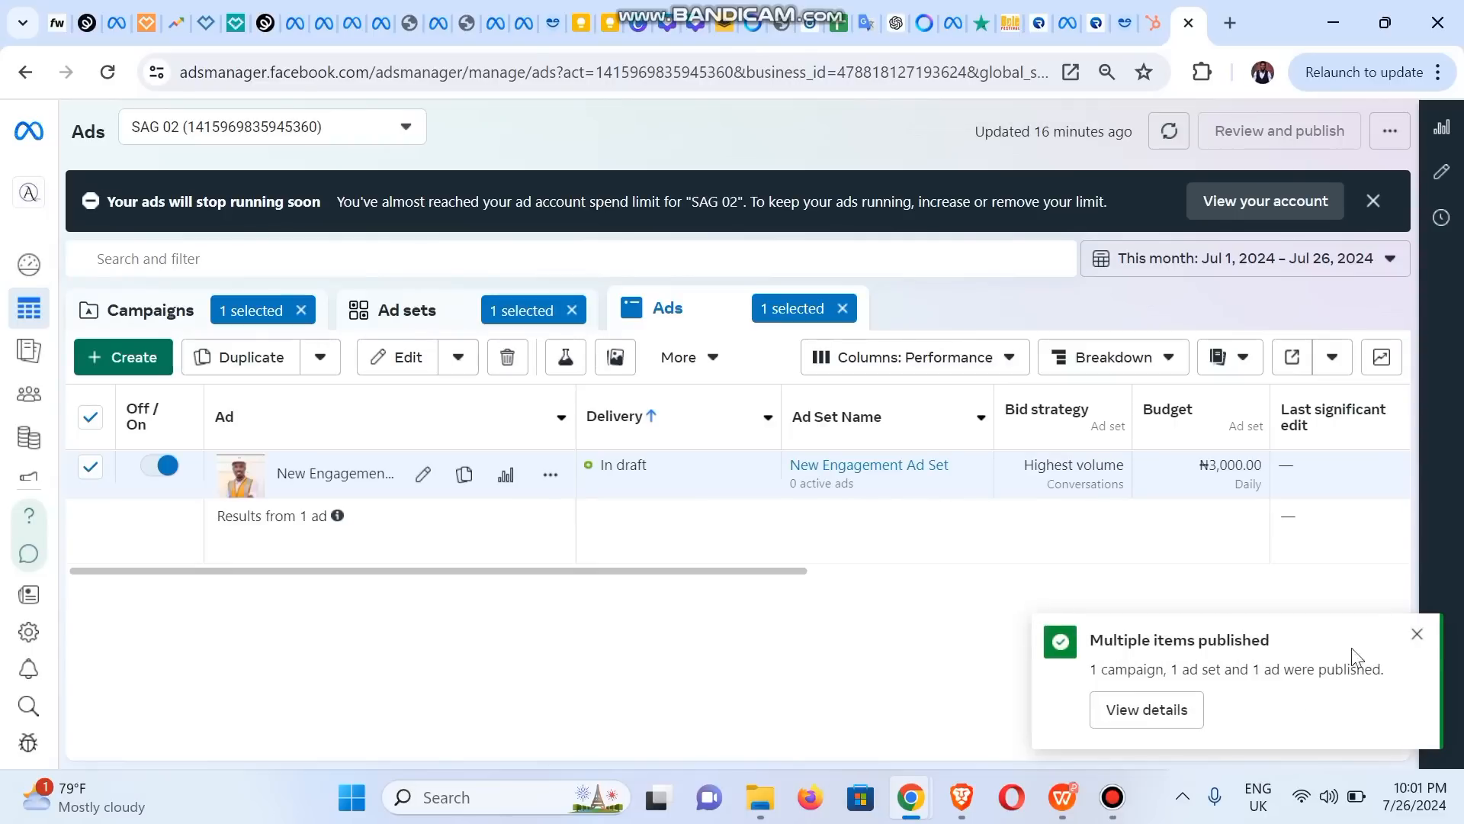
{"action": "left_click", "coordinate": [1417, 636]}
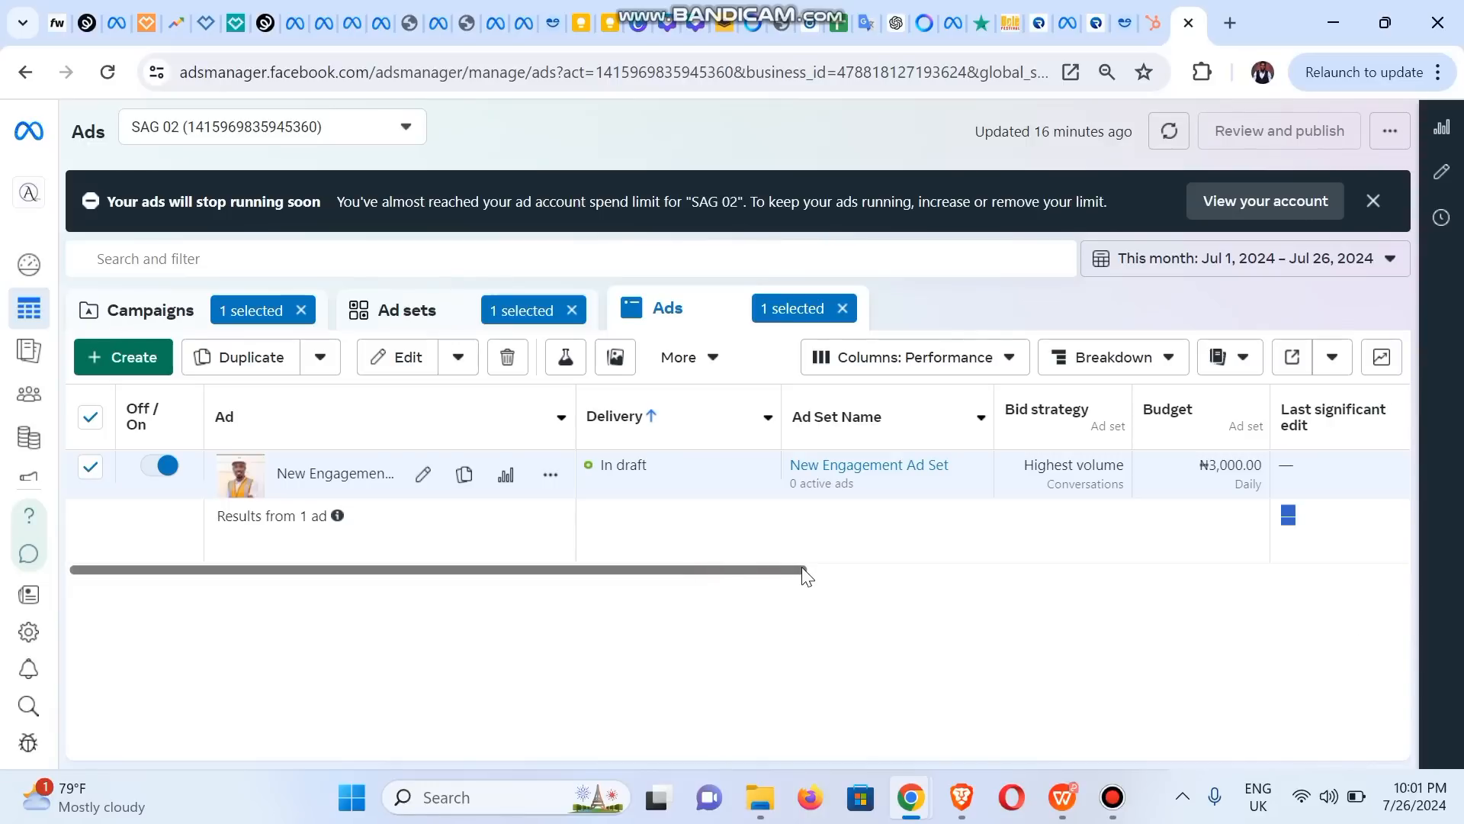
Reopen the published ad for editing, copy its shareable preview link from the ad preview, and close the editor.
{"action": "left_click", "coordinate": [1454, 182]}
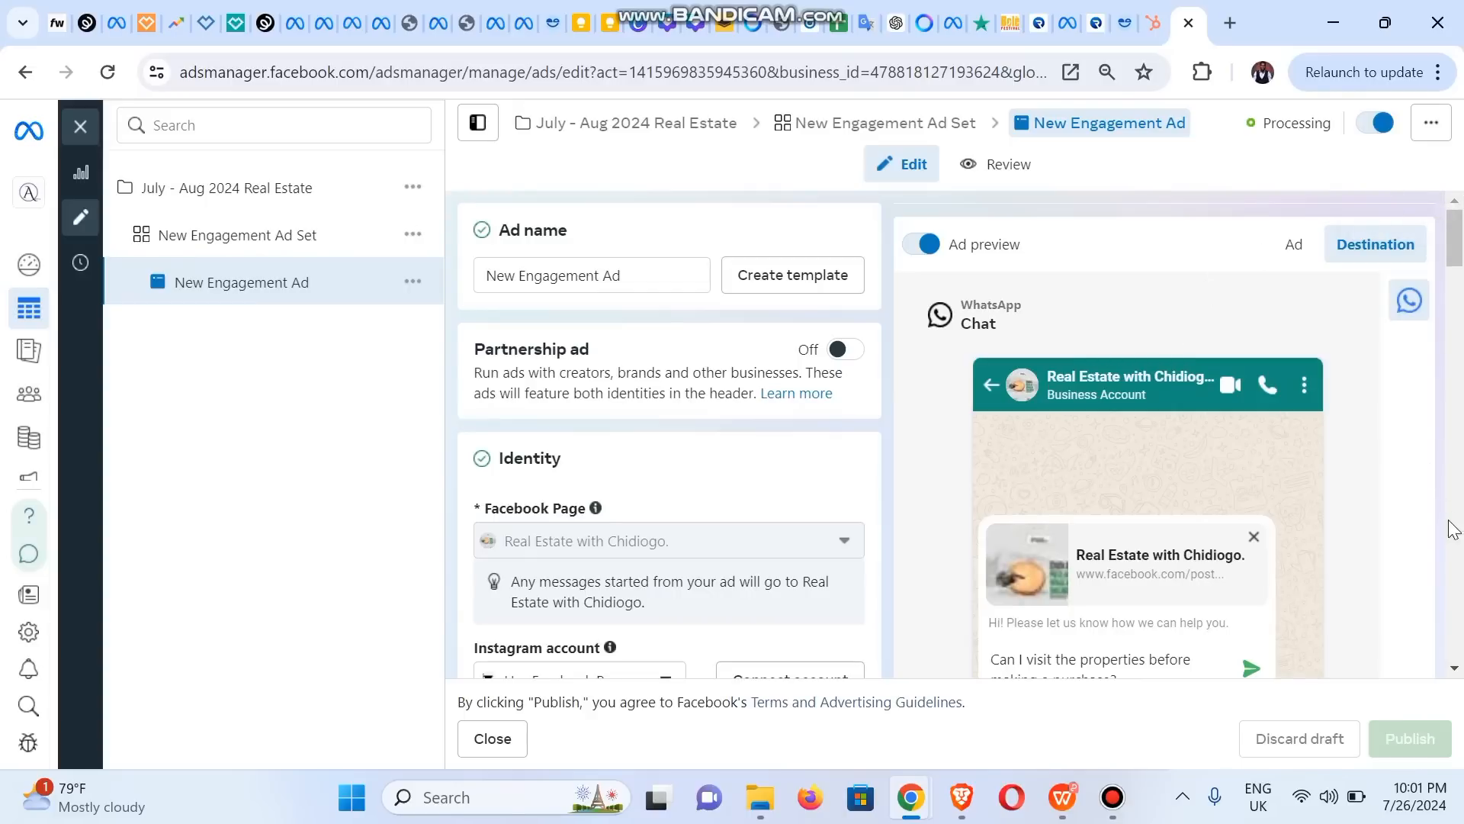
{"action": "left_click", "coordinate": [1295, 246]}
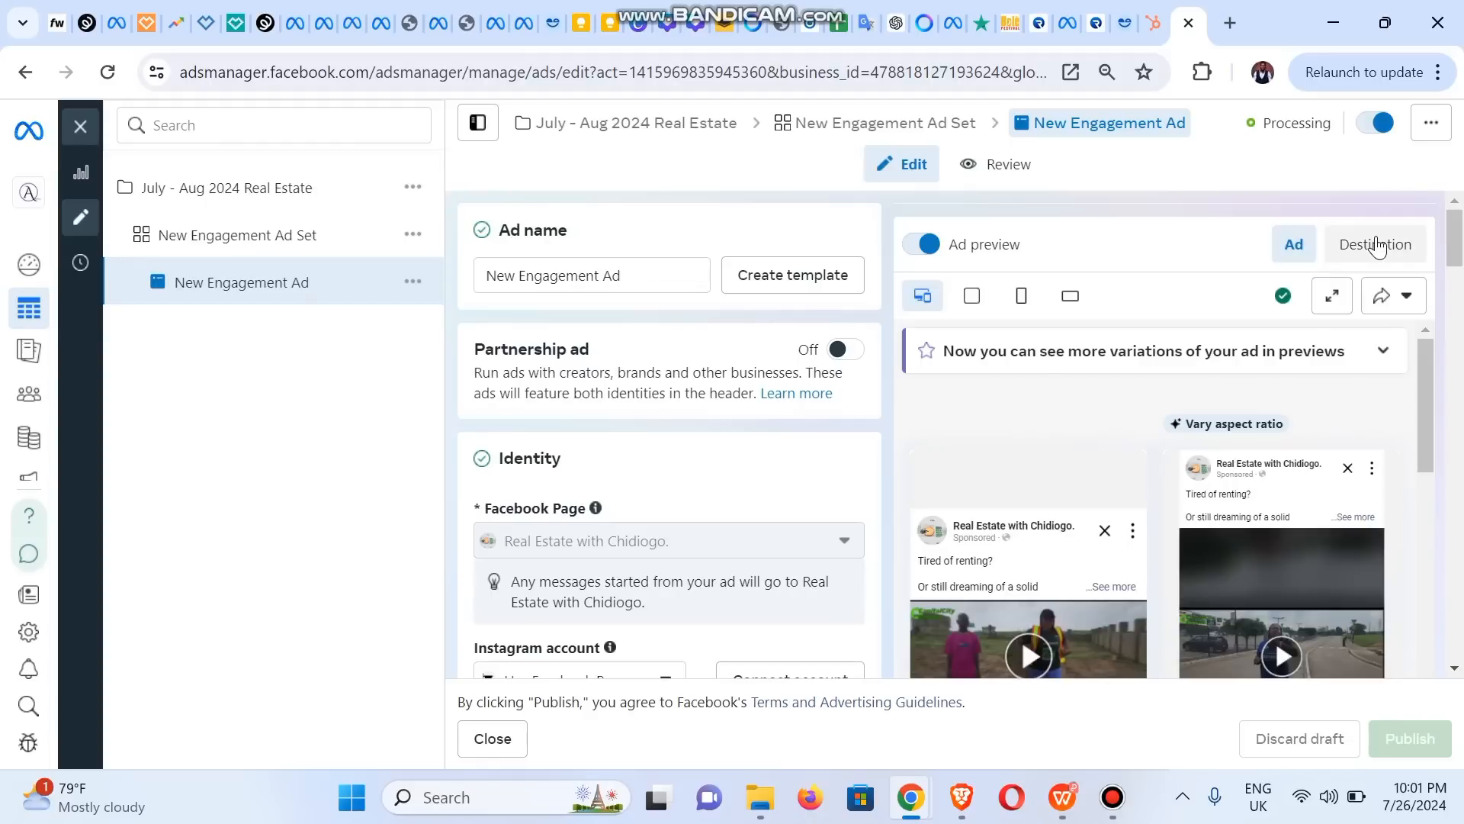
{"action": "left_click", "coordinate": [1407, 297]}
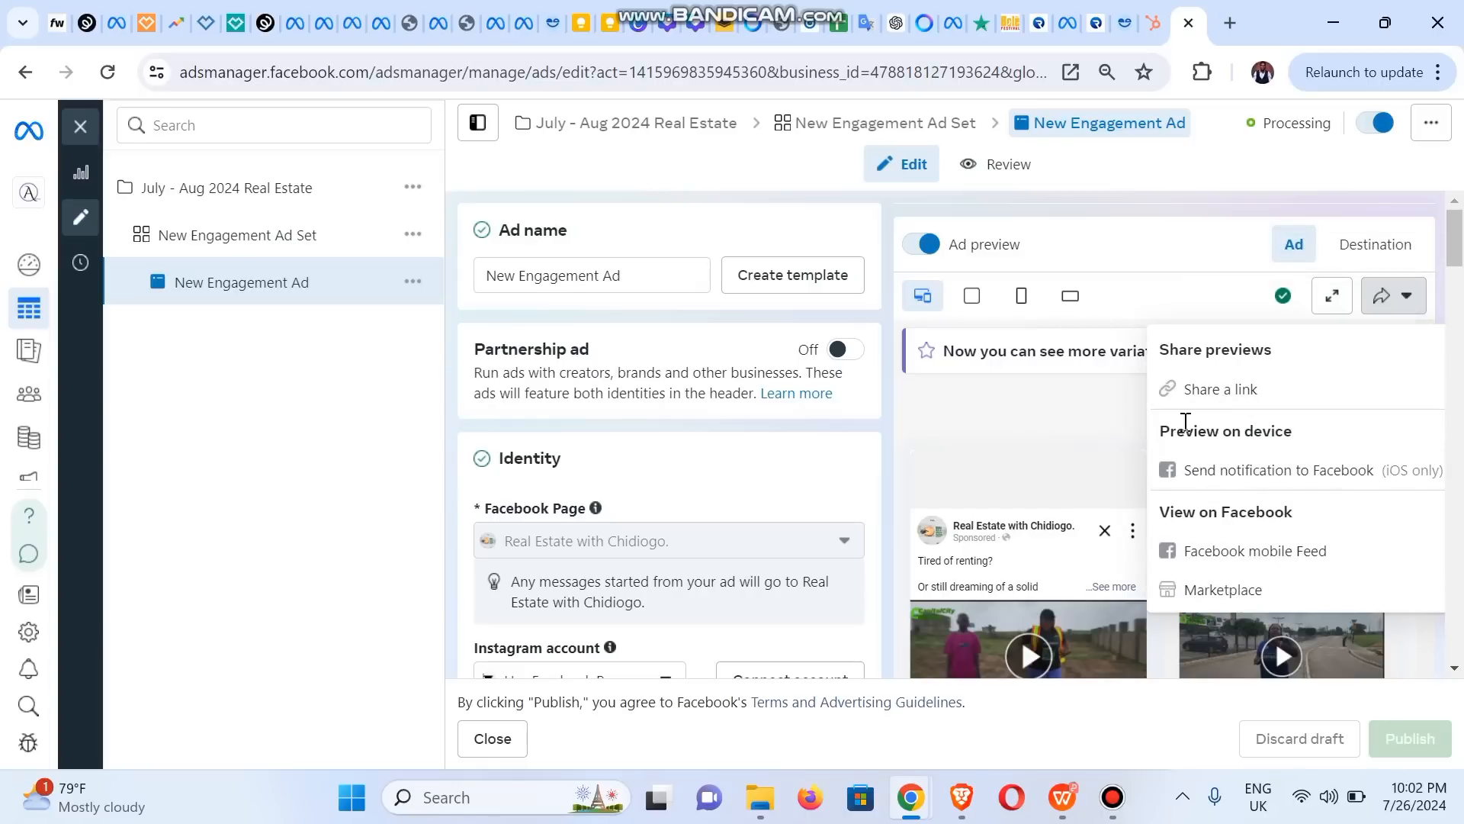
{"action": "left_click", "coordinate": [1224, 398]}
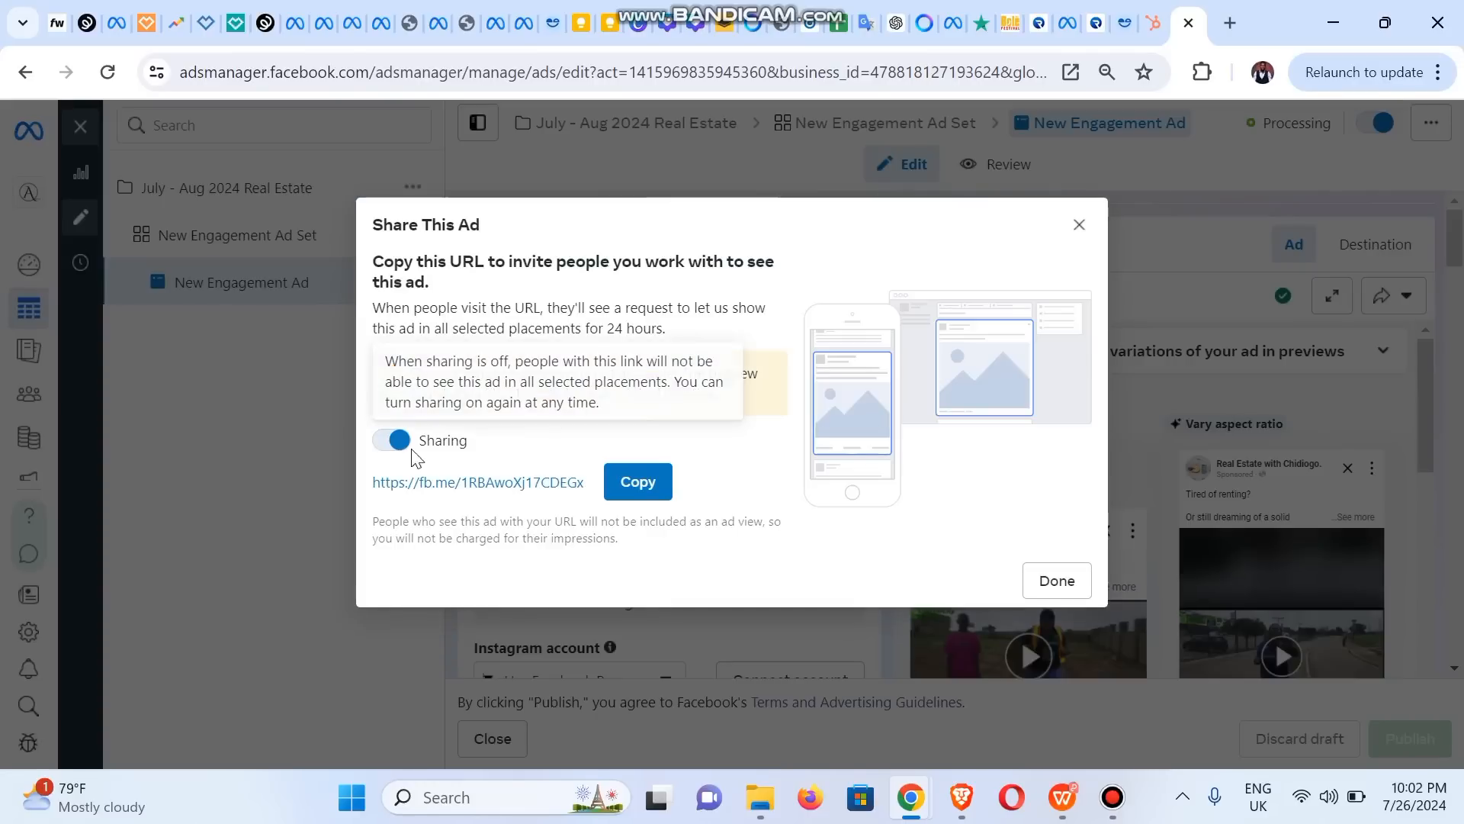
{"action": "left_click", "coordinate": [639, 482]}
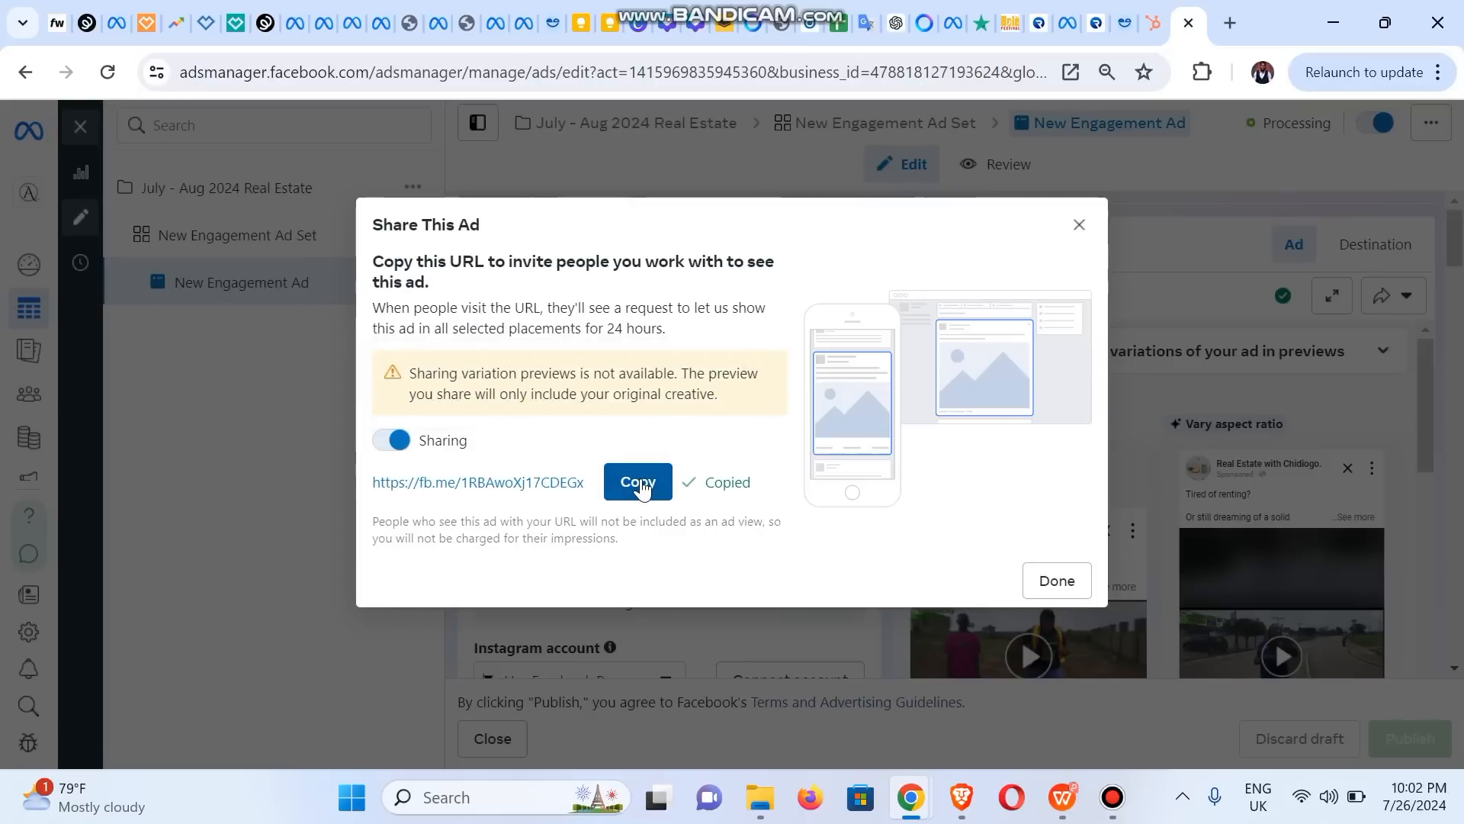
{"action": "left_click", "coordinate": [1064, 581]}
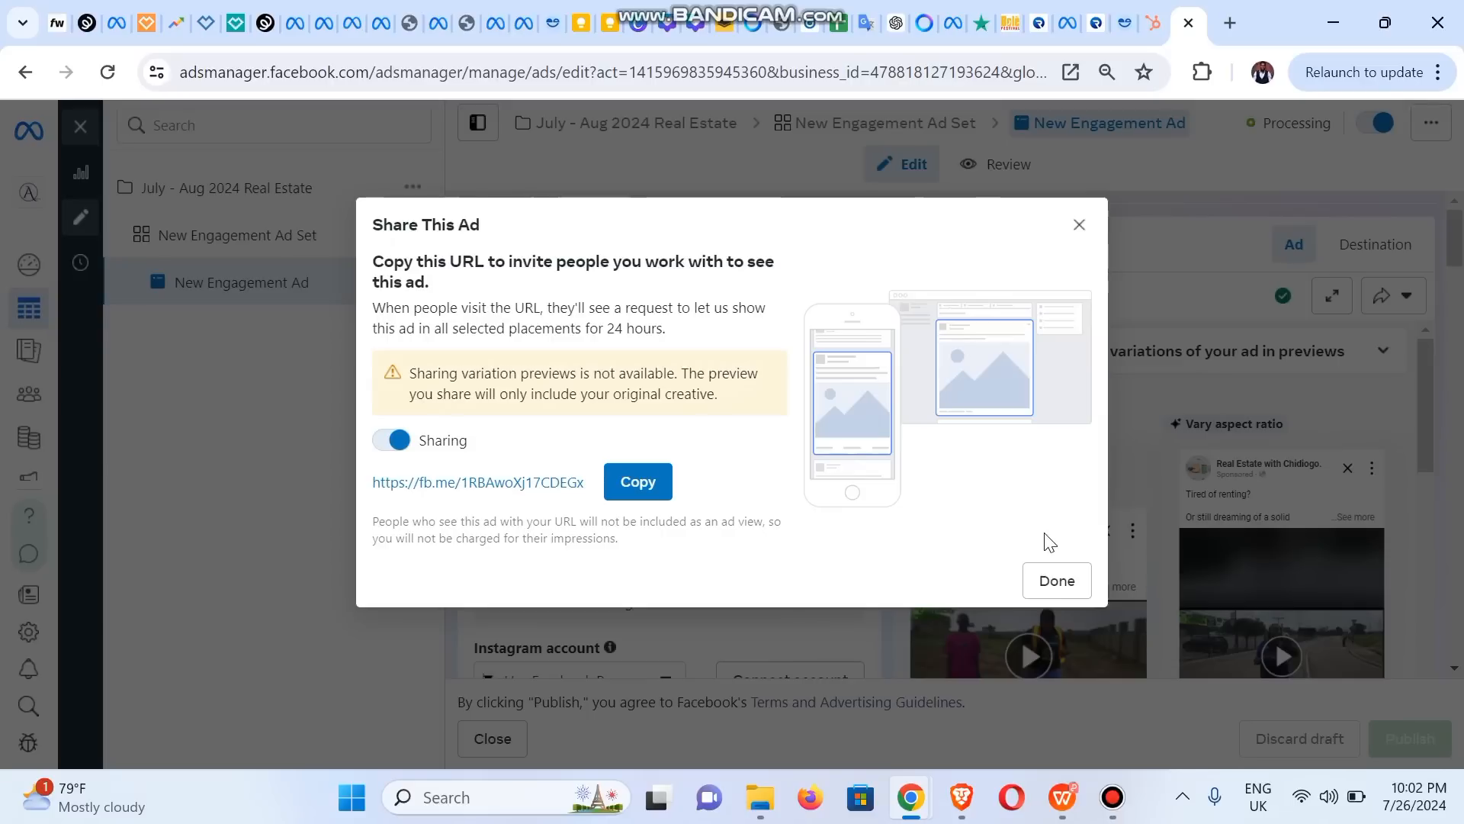
{"action": "left_click", "coordinate": [1048, 573]}
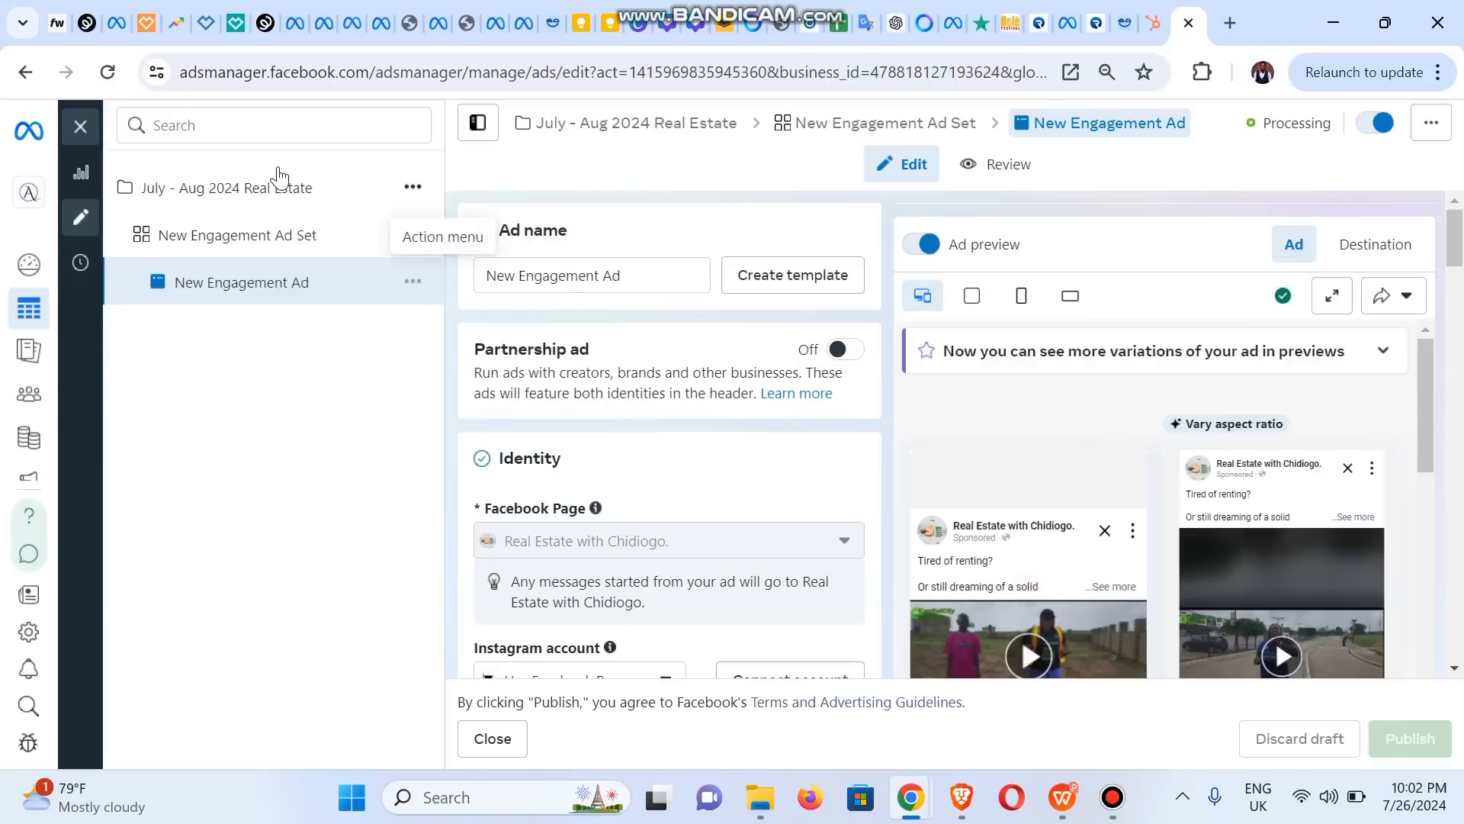
{"action": "left_click", "coordinate": [80, 127]}
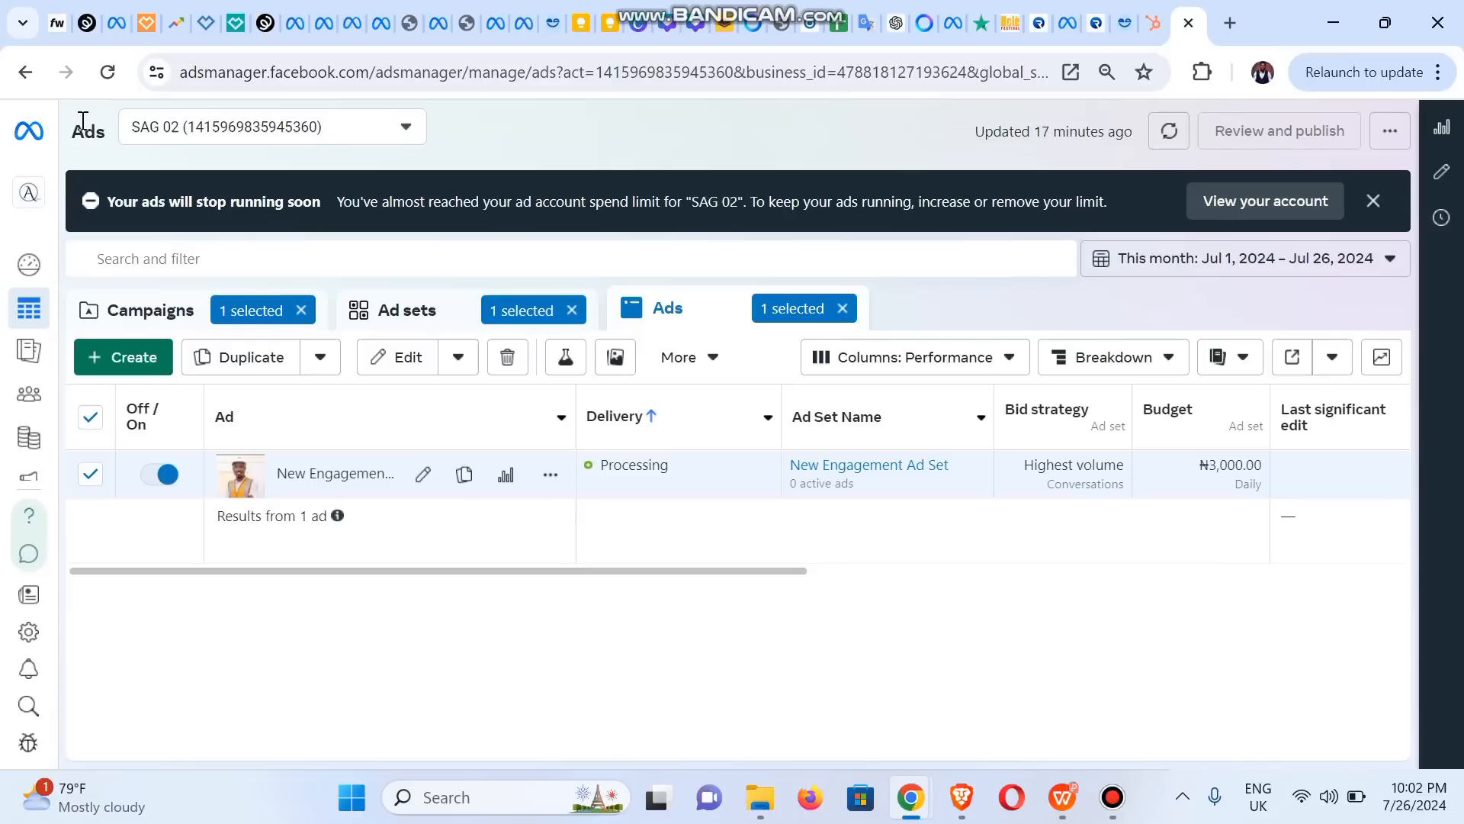
Show the campaign list and clear the ad, ad set and campaign selections.
{"action": "left_click", "coordinate": [141, 317]}
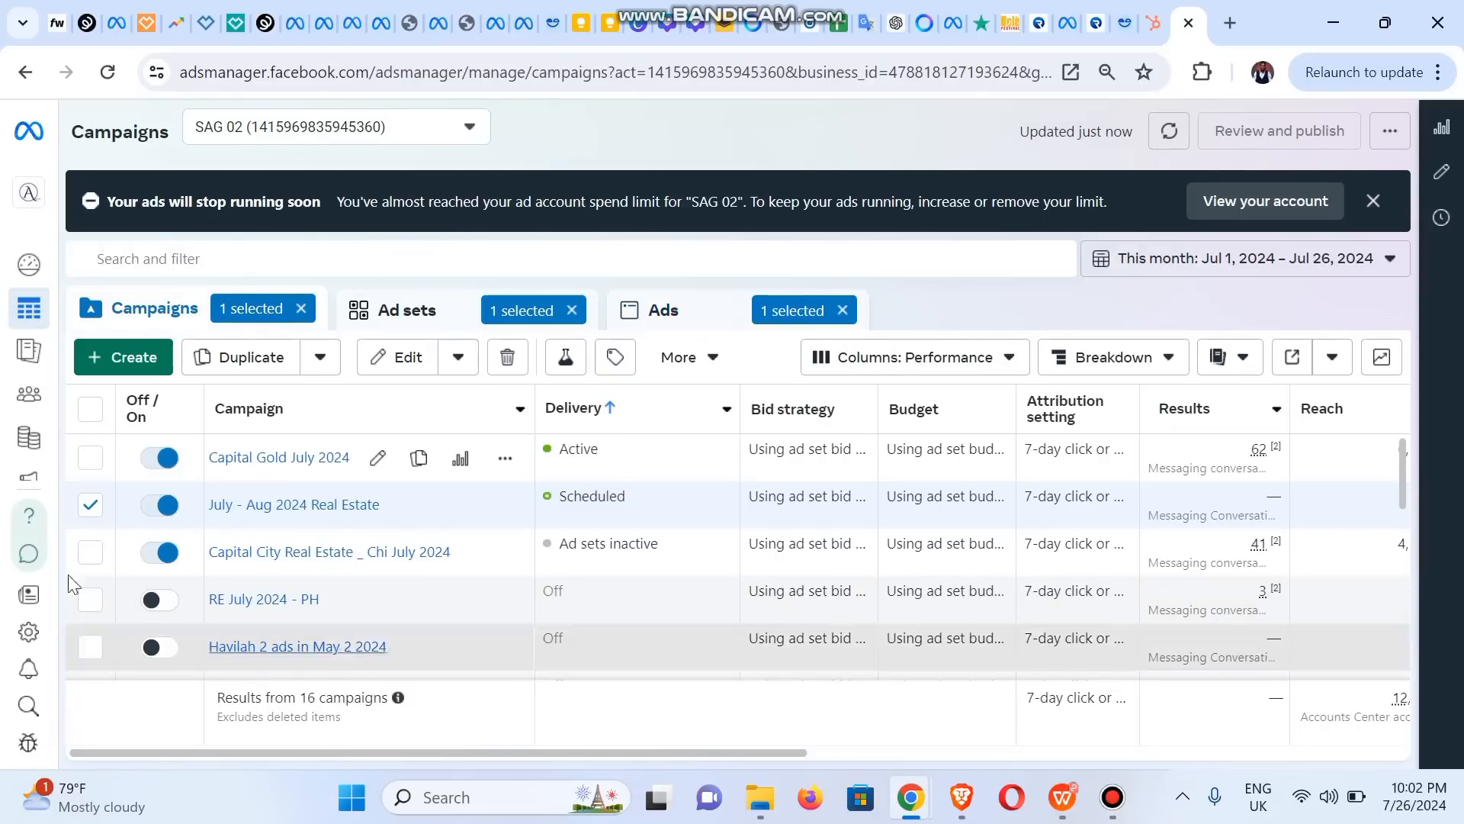
{"action": "left_click", "coordinate": [842, 310]}
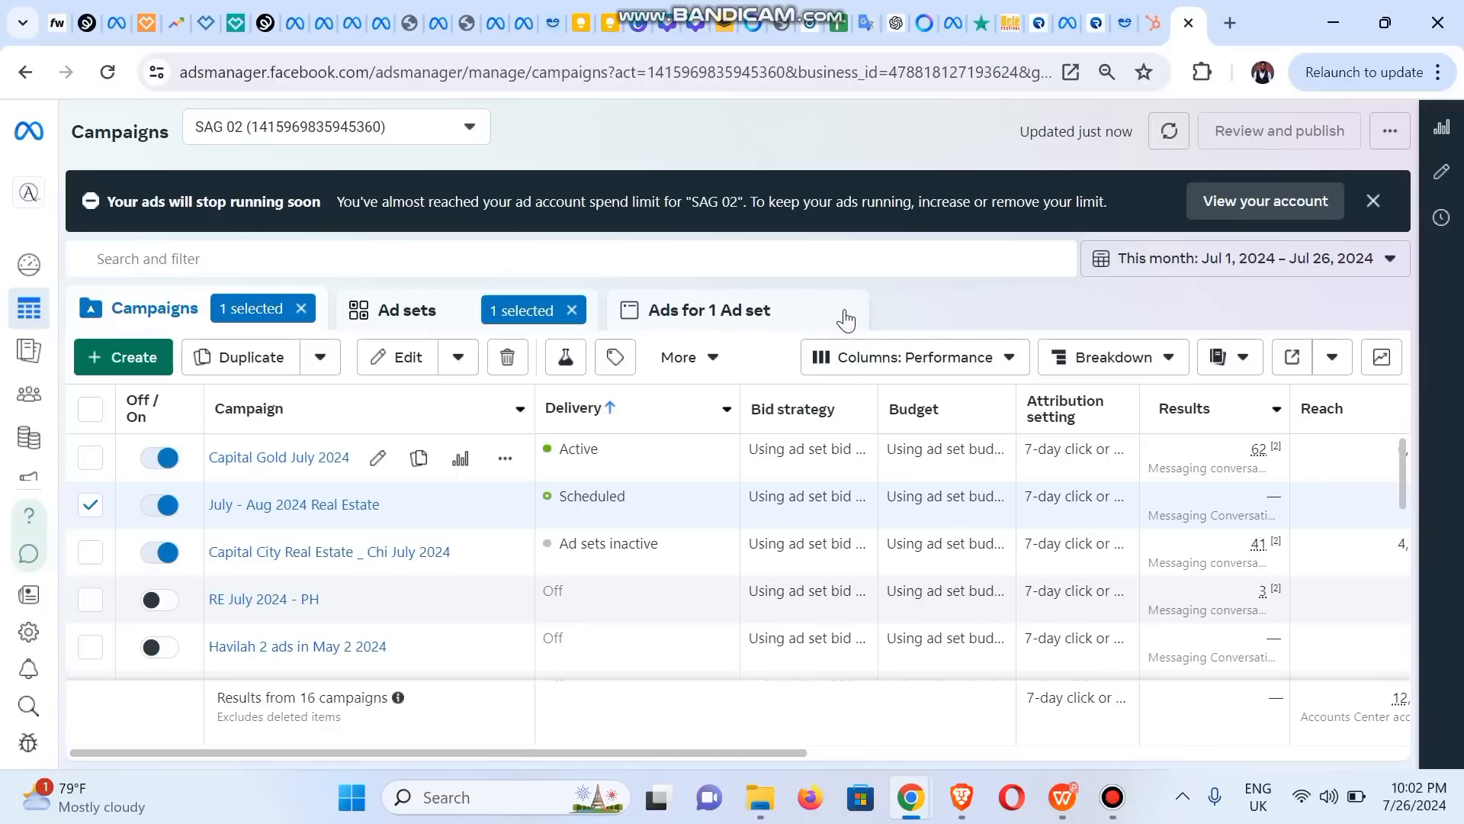
{"action": "left_click", "coordinate": [571, 309]}
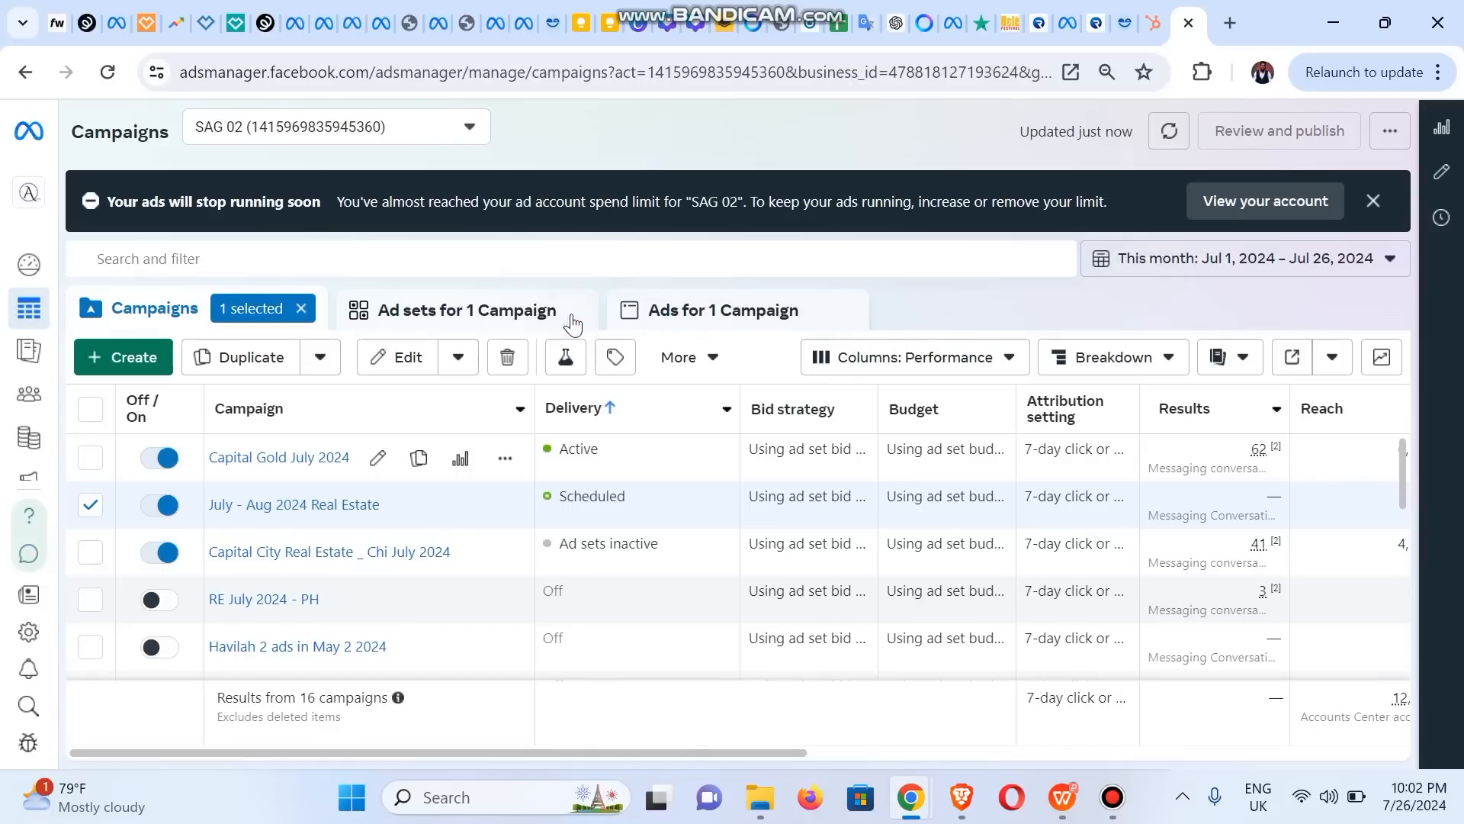
{"action": "left_click", "coordinate": [301, 308]}
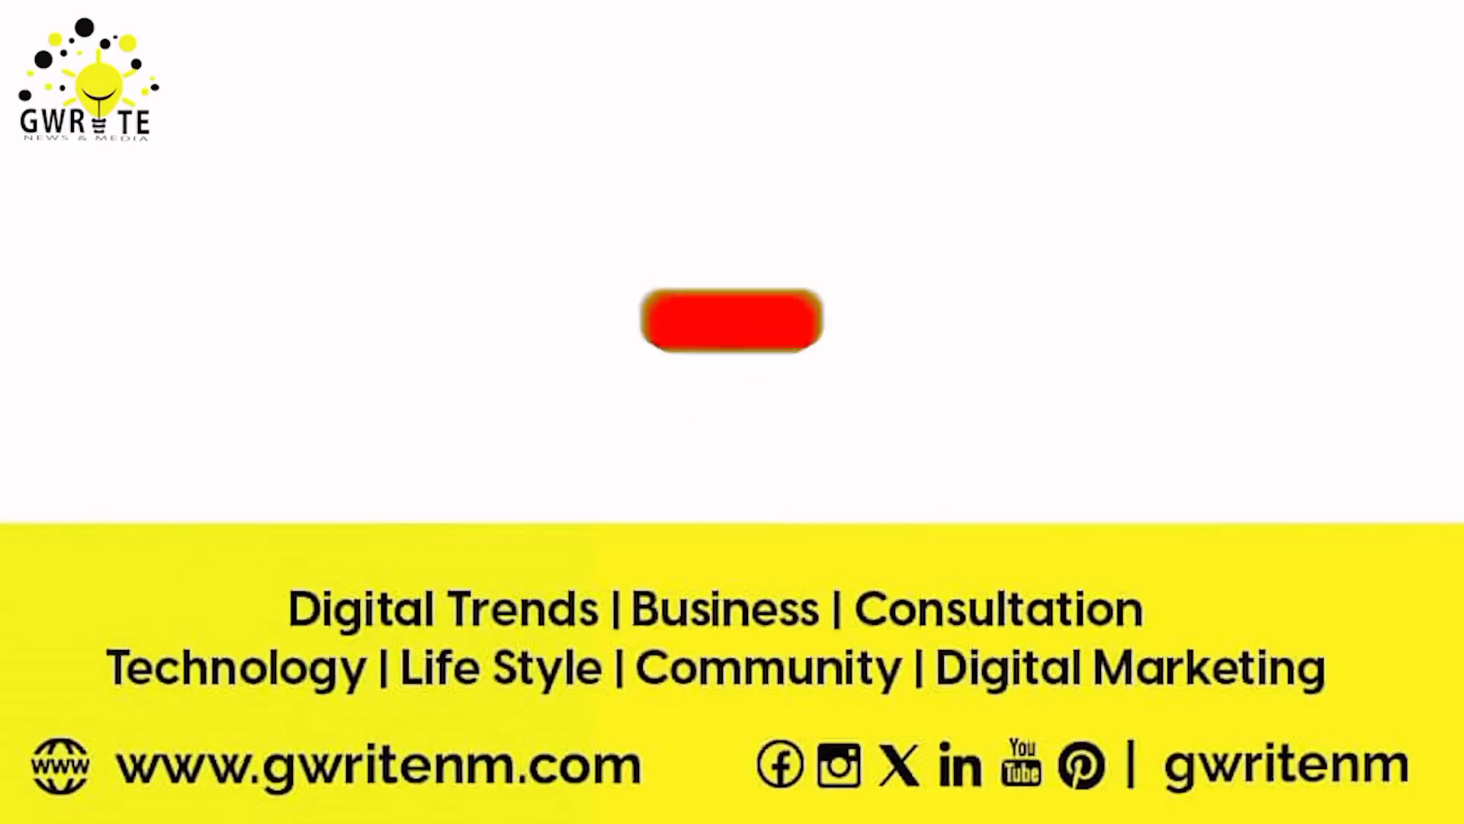